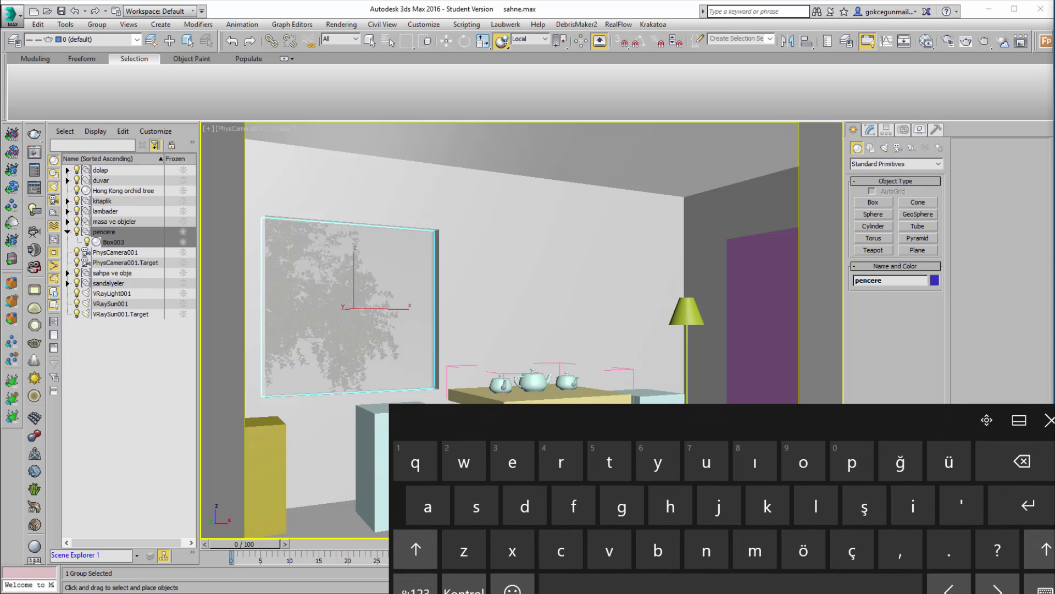
Close the on-screen keyboard and select the bookcase, floor lamp and chairs groups
{"action": "left_click", "coordinate": [1043, 585]}
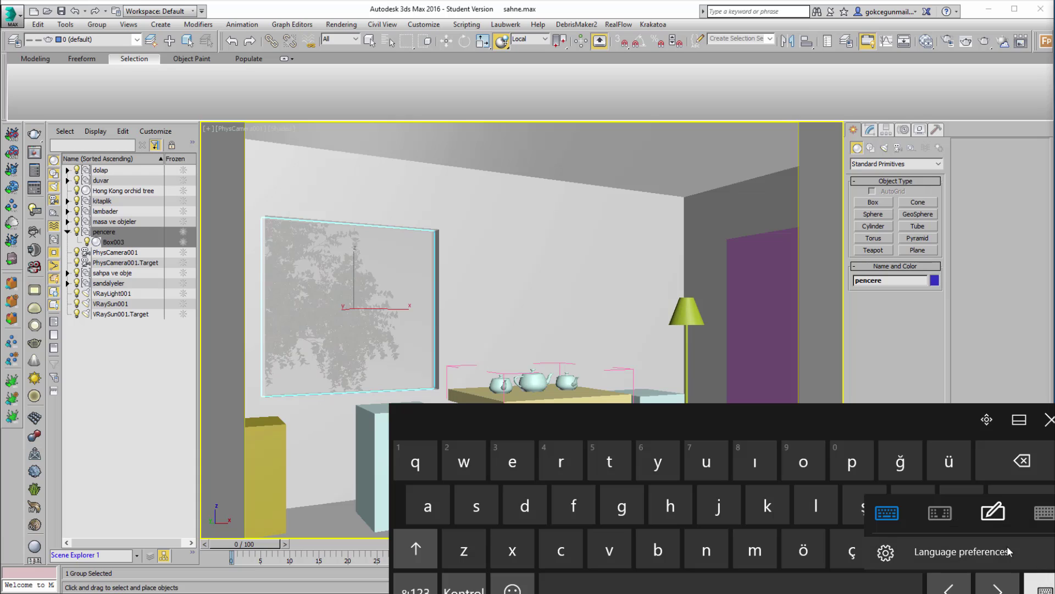
{"action": "left_click", "coordinate": [998, 513]}
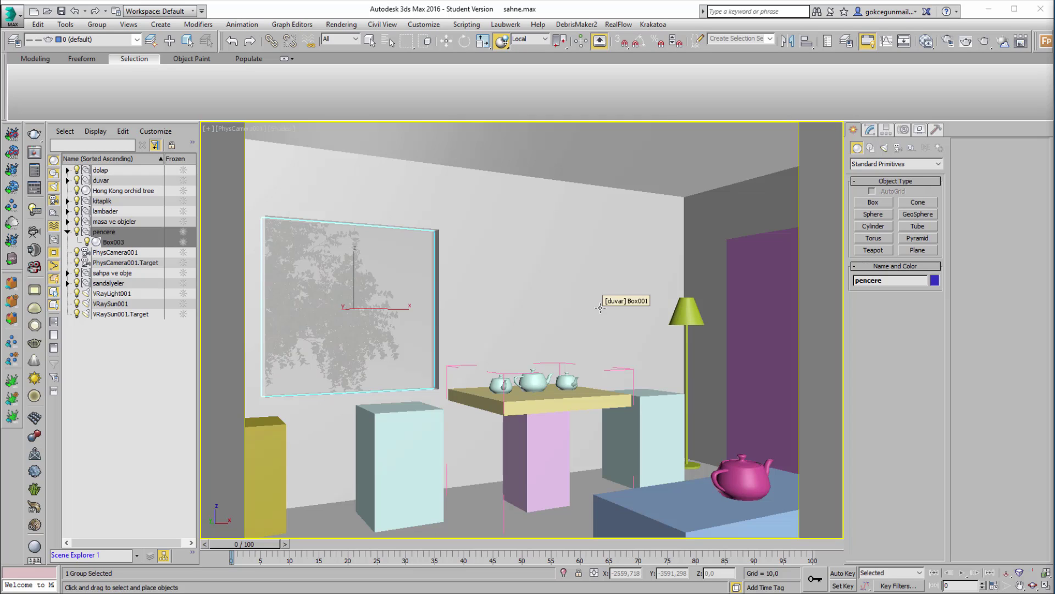
{"action": "left_click", "coordinate": [657, 281]}
{"action": "left_click", "coordinate": [761, 309]}
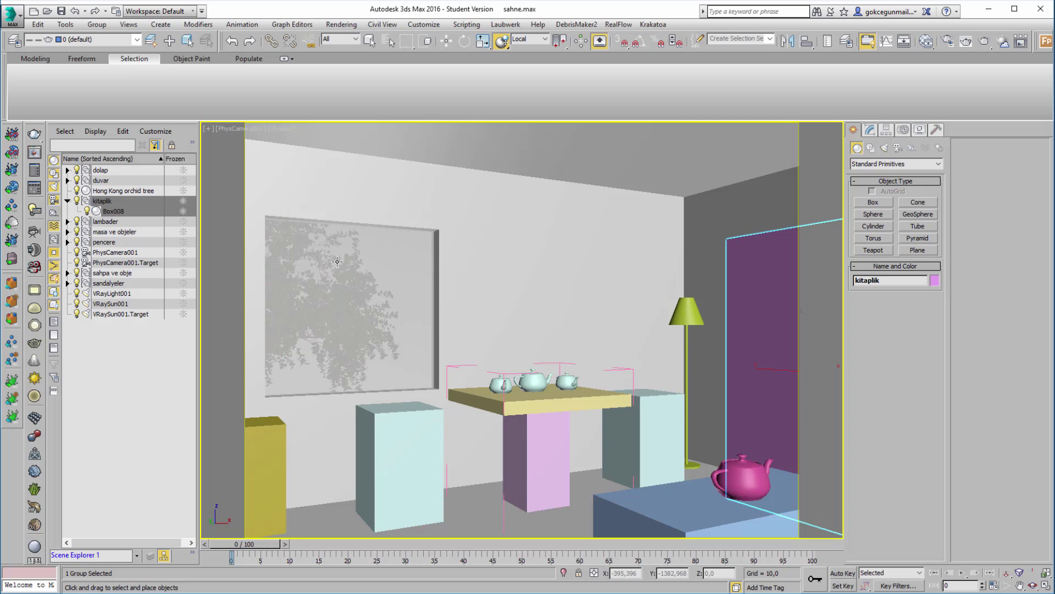
{"action": "left_click", "coordinate": [680, 314], "text": "ctrl"}
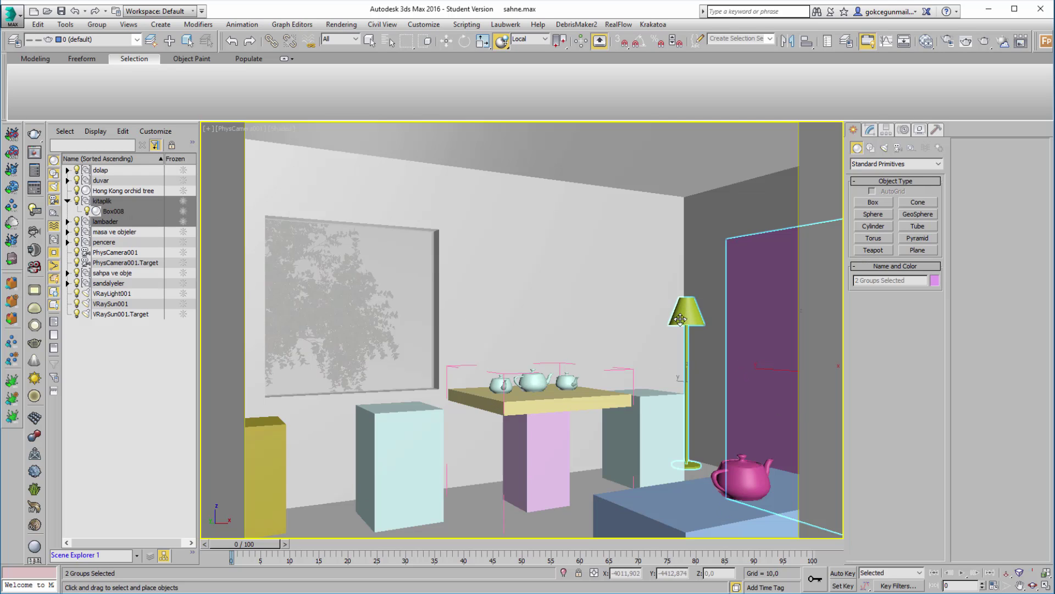
{"action": "left_click", "coordinate": [663, 421], "text": "ctrl"}
Select the table, chairs, lamp, bookcase and yellow cabinet together and name the set 'orta objeler'
{"action": "left_click", "coordinate": [565, 403]}
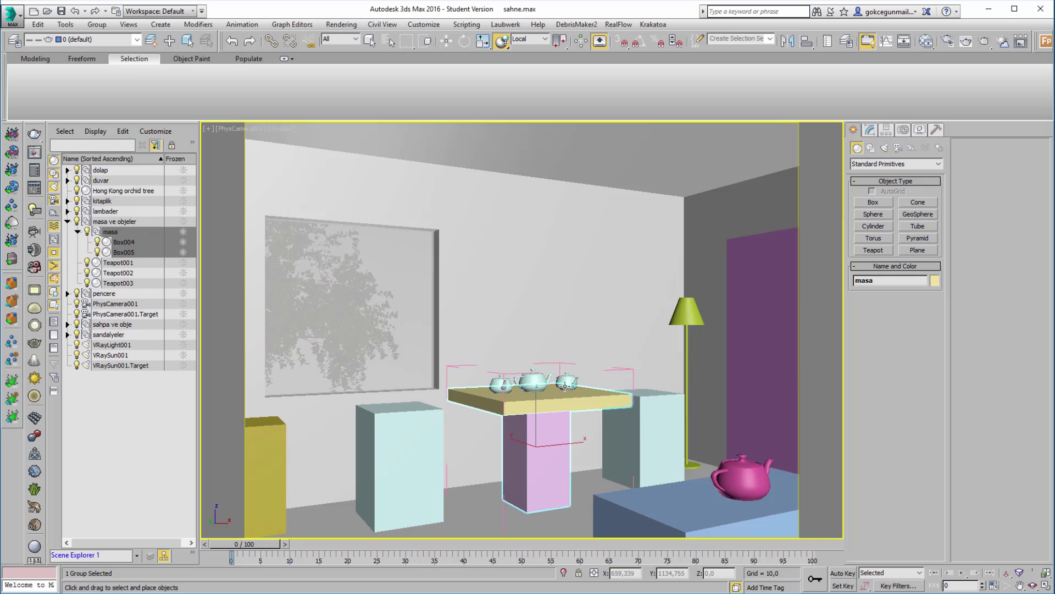
{"action": "right_click", "coordinate": [564, 402]}
{"action": "left_click", "coordinate": [649, 412], "text": "ctrl"}
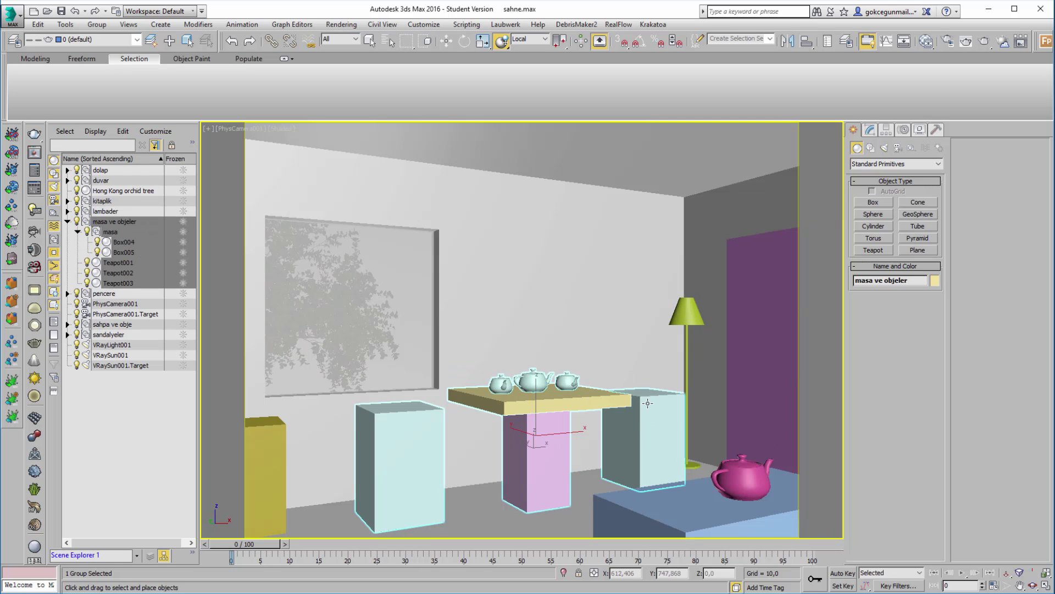
{"action": "left_click", "coordinate": [685, 330], "text": "ctrl"}
{"action": "left_click", "coordinate": [745, 321], "text": "ctrl"}
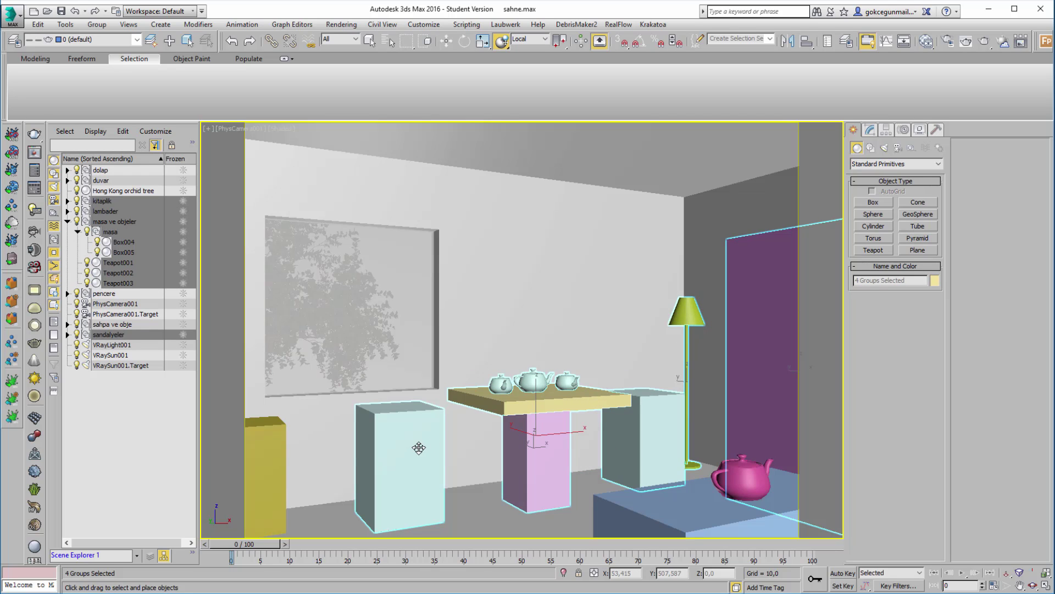
{"action": "left_click", "coordinate": [259, 464], "text": "ctrl"}
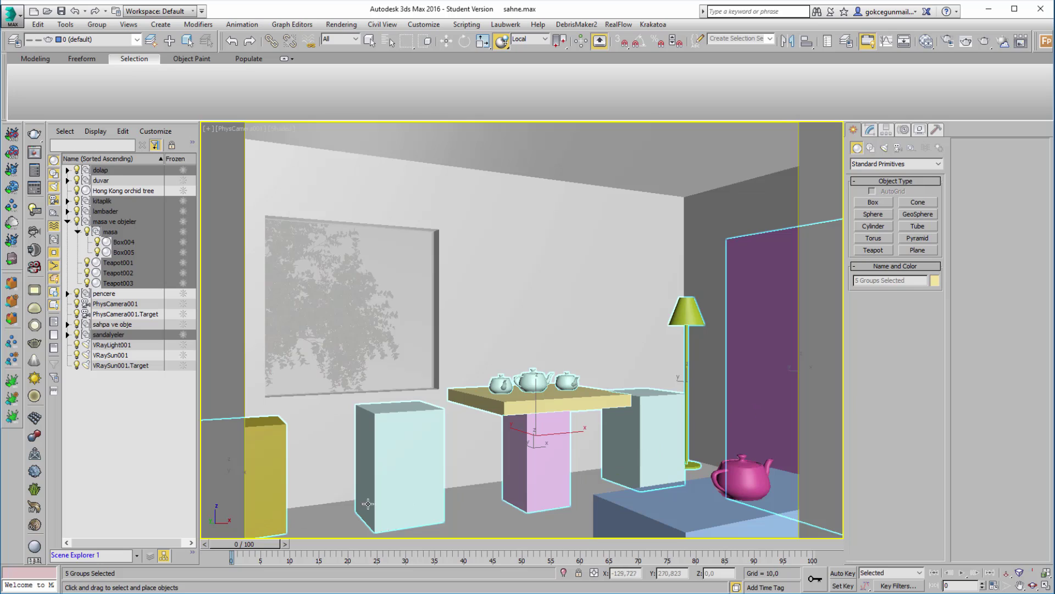
{"action": "left_click", "coordinate": [737, 38]}
{"action": "type", "text": "orta objeler"}
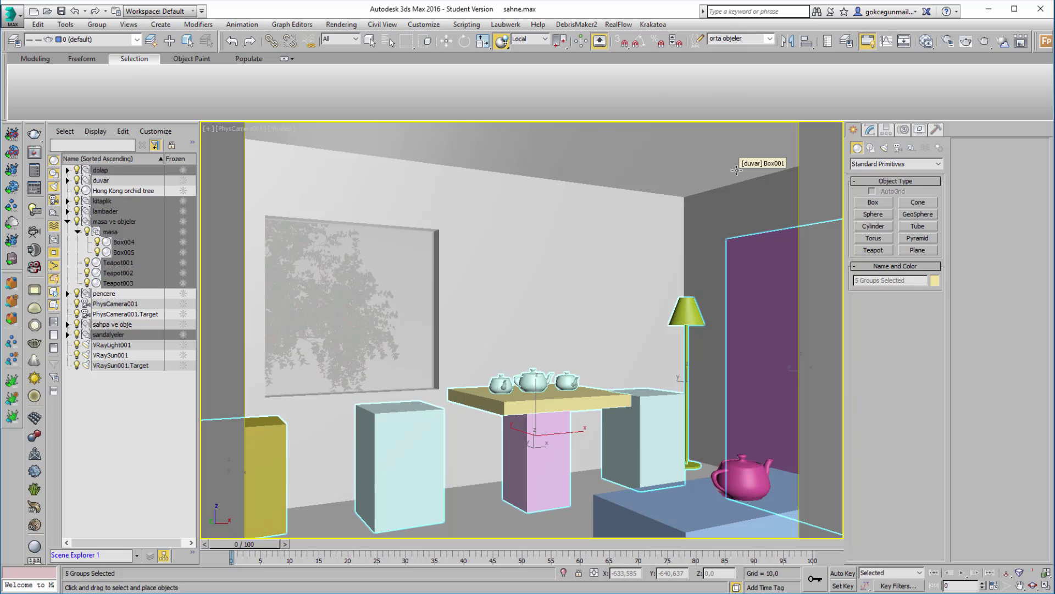
Recall the 'orta objeler' selection set from the named selection sets list
{"action": "left_click", "coordinate": [508, 319]}
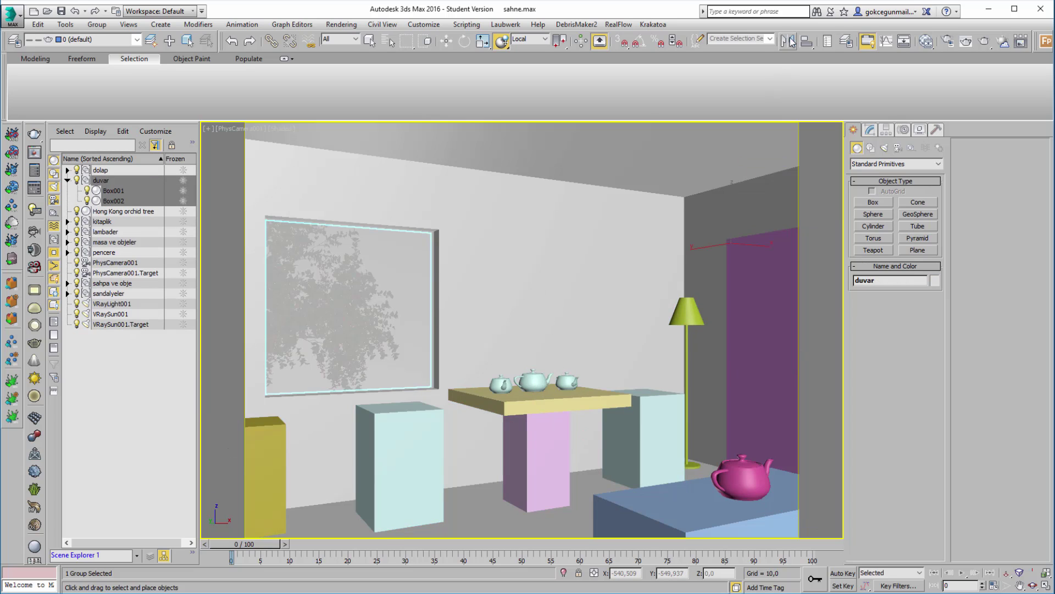
{"action": "left_click", "coordinate": [771, 40]}
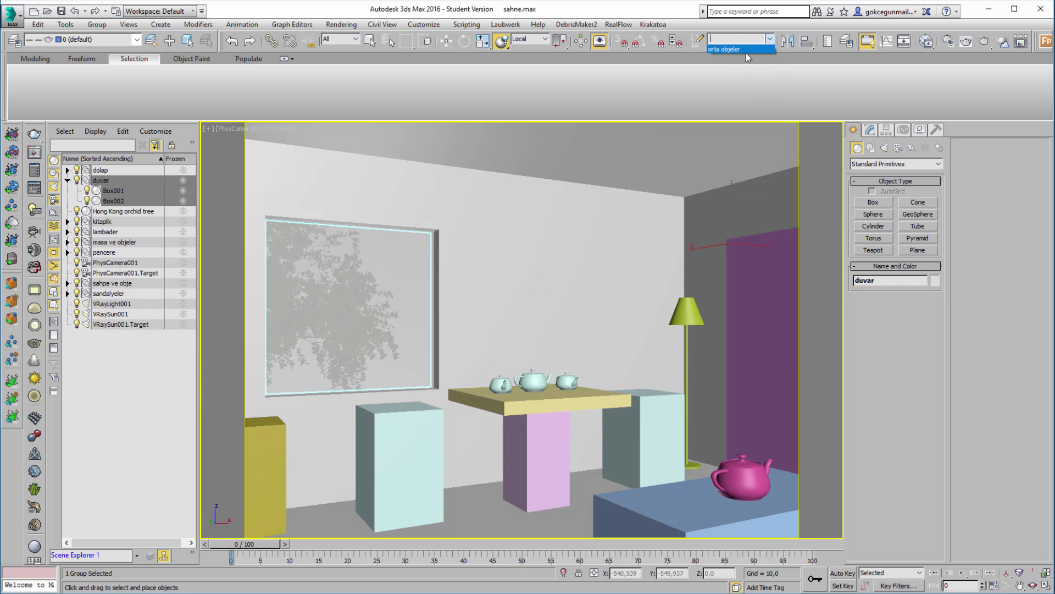
{"action": "left_click", "coordinate": [737, 49]}
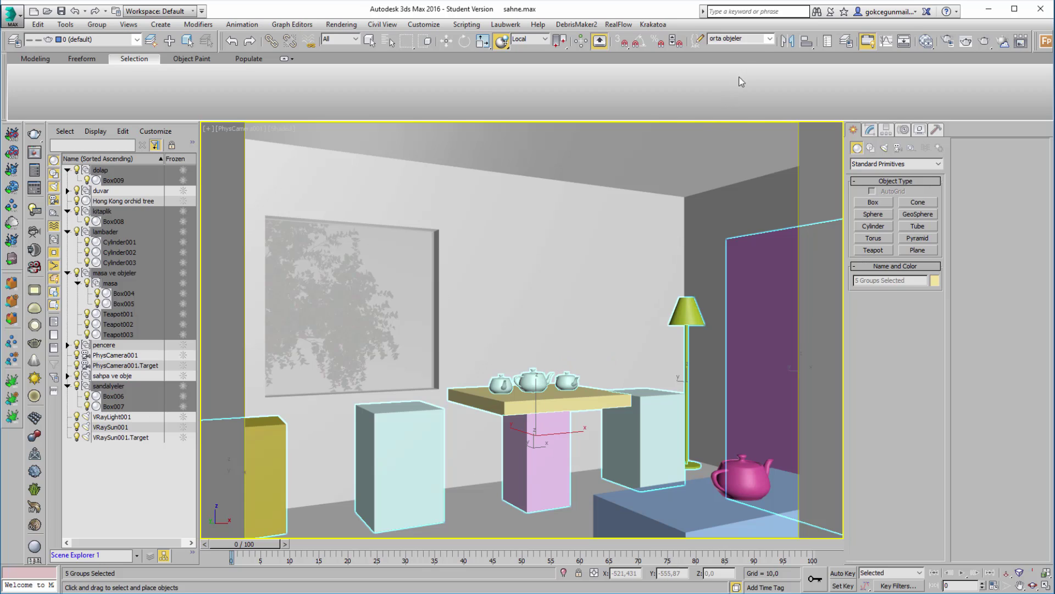
{"action": "left_click", "coordinate": [770, 38]}
{"action": "left_click", "coordinate": [726, 49]}
Select only the middle teapot and name a new selection set 'tuzluk'
{"action": "left_click", "coordinate": [538, 377]}
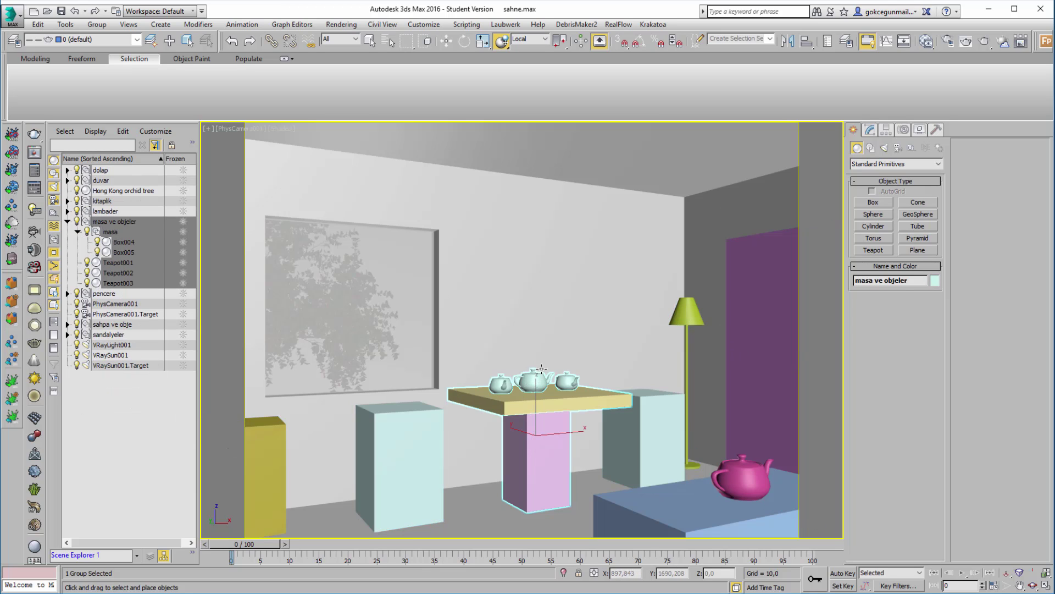
{"action": "right_click", "coordinate": [537, 377]}
{"action": "left_click", "coordinate": [533, 388]}
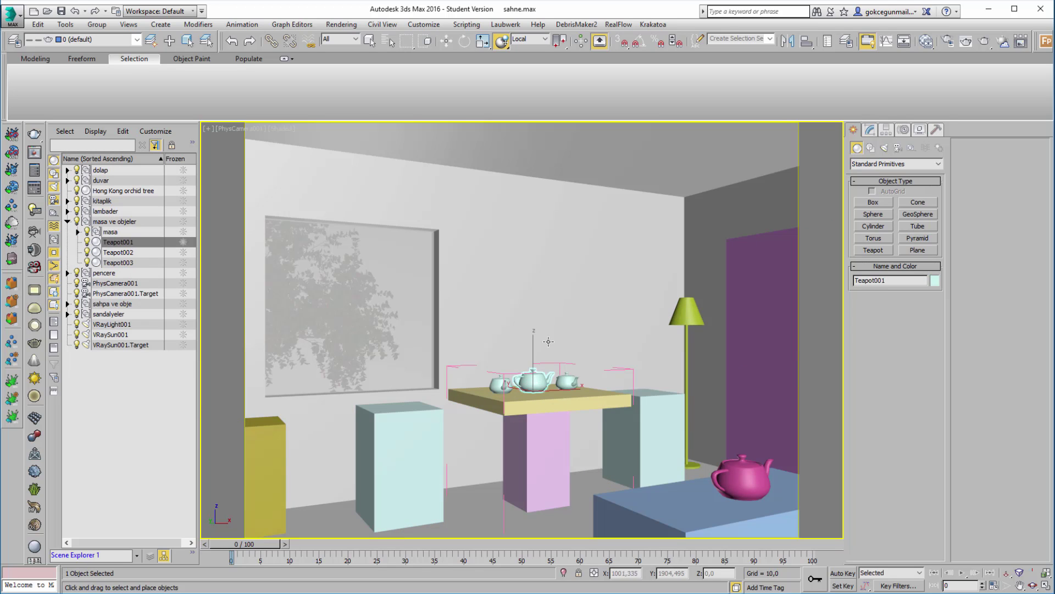
{"action": "left_click", "coordinate": [729, 37]}
{"action": "type", "text": "luk"}
{"action": "left_click", "coordinate": [750, 483]}
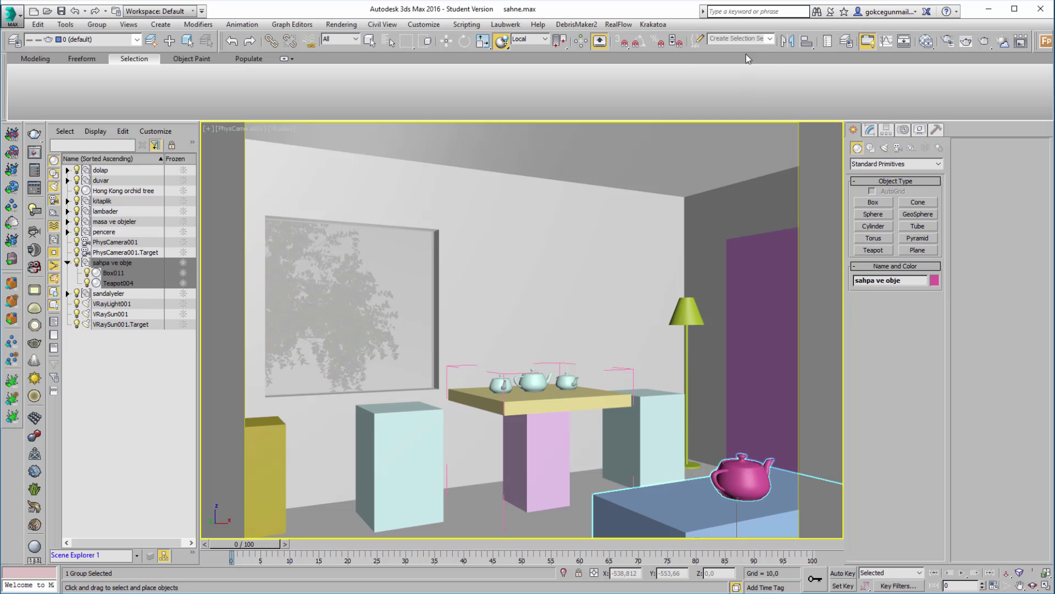
{"action": "left_click", "coordinate": [771, 39]}
{"action": "left_click", "coordinate": [745, 54]}
{"action": "key", "text": "alt+q"}
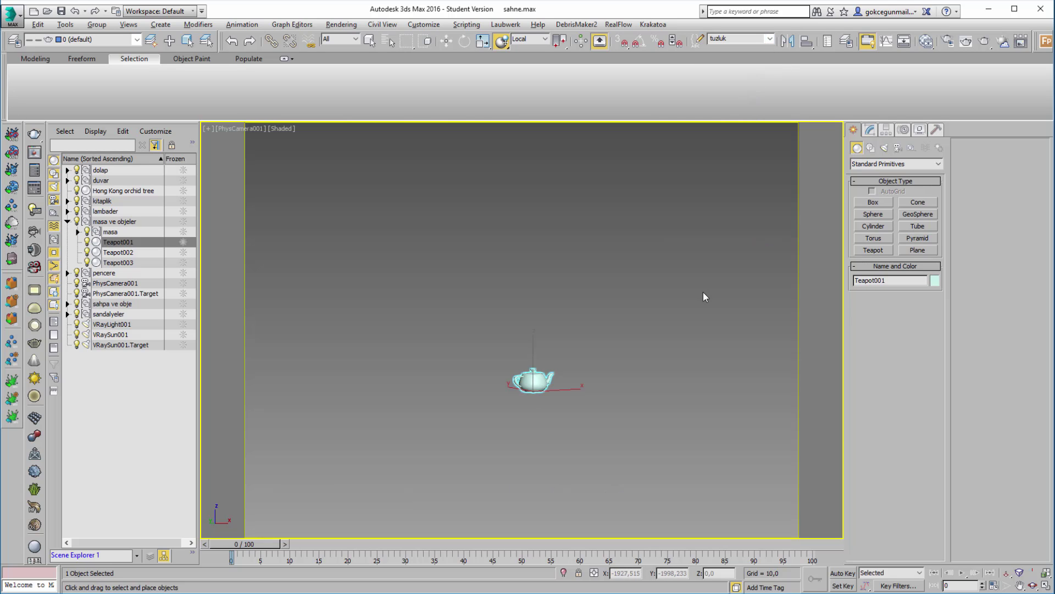
{"action": "key", "text": "p"}
{"action": "key", "text": "z"}
{"action": "middle_click_drag", "start_coordinate": [652, 326], "coordinate": [605, 369], "text": "alt"}
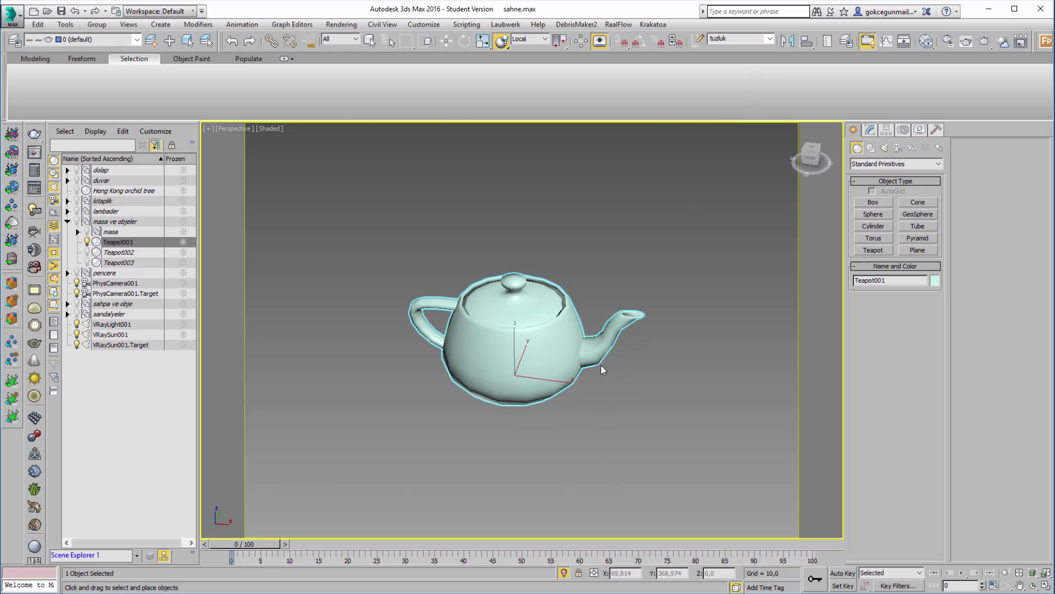
{"action": "left_click", "coordinate": [765, 185]}
{"action": "key", "text": "c"}
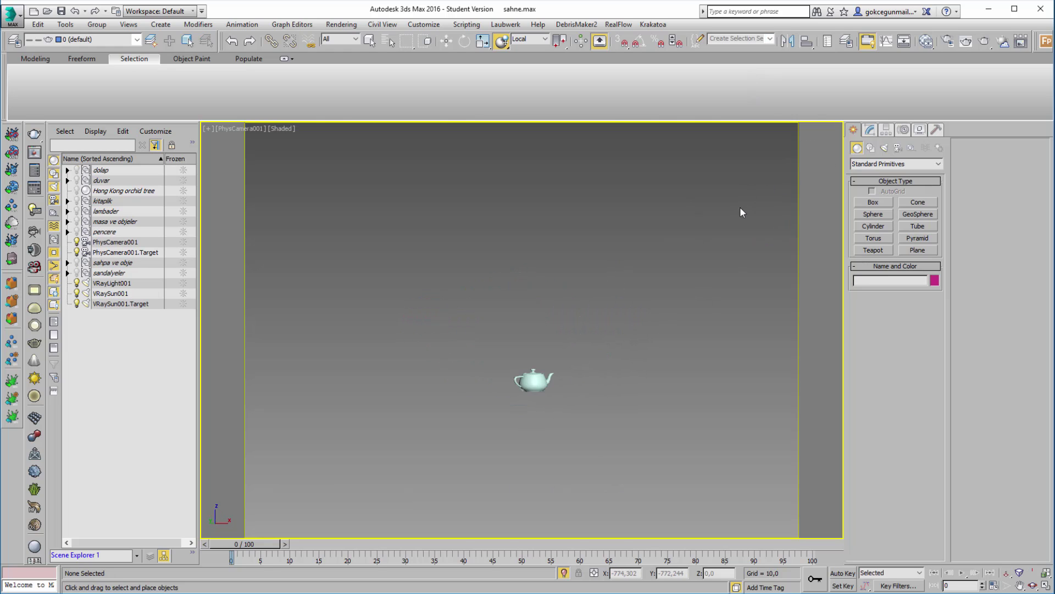
{"action": "right_click", "coordinate": [722, 237]}
{"action": "left_click", "coordinate": [762, 154]}
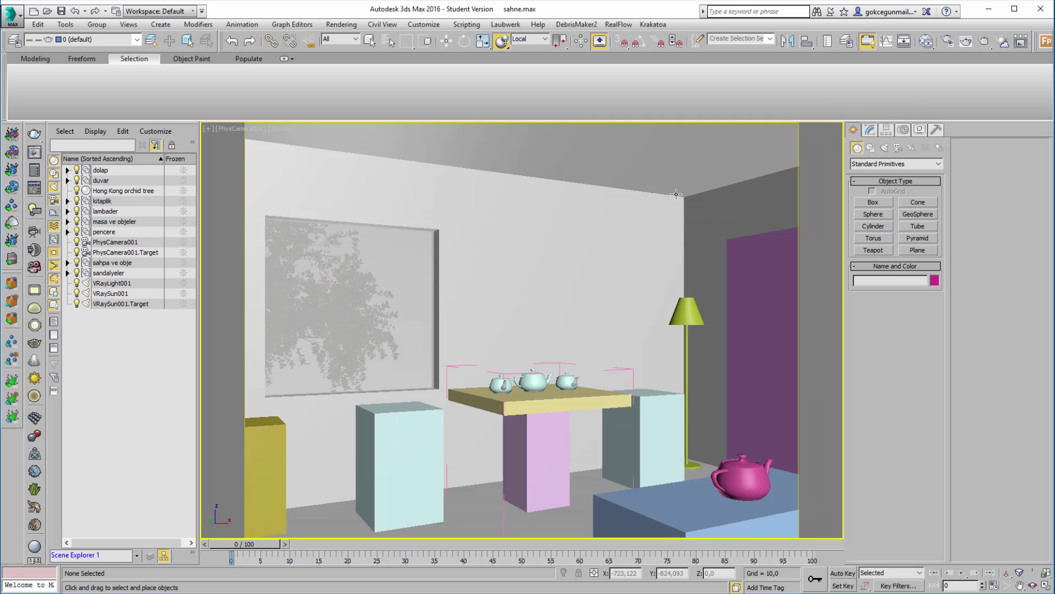
Open Manage Named Selection Sets and inspect the members of 'orta objeler' and 'tuzluk'
{"action": "left_click", "coordinate": [697, 41]}
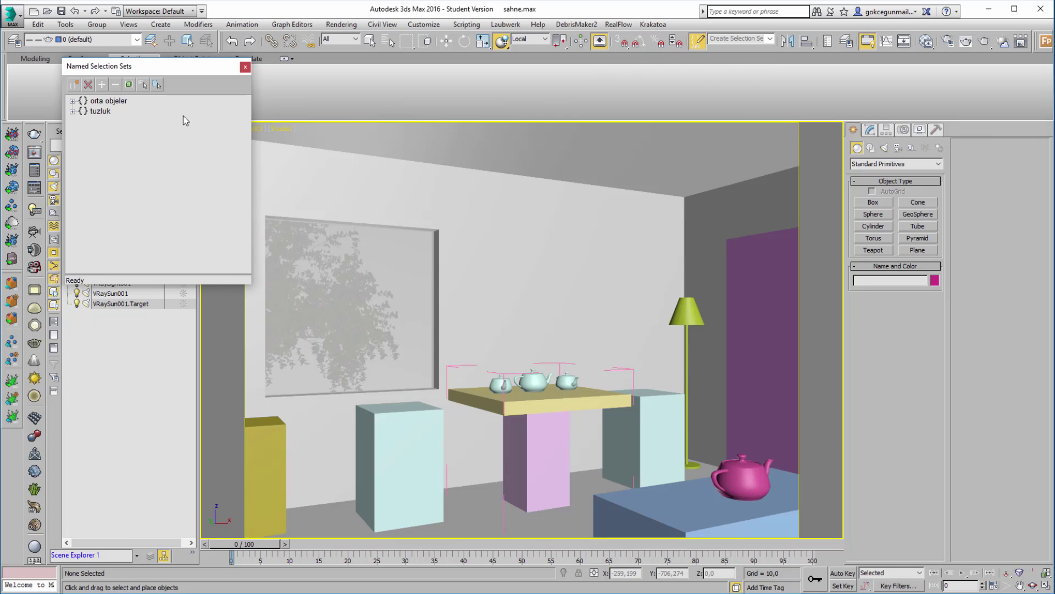
{"action": "left_click_drag", "start_coordinate": [183, 71], "coordinate": [423, 173]}
{"action": "left_click", "coordinate": [351, 203]}
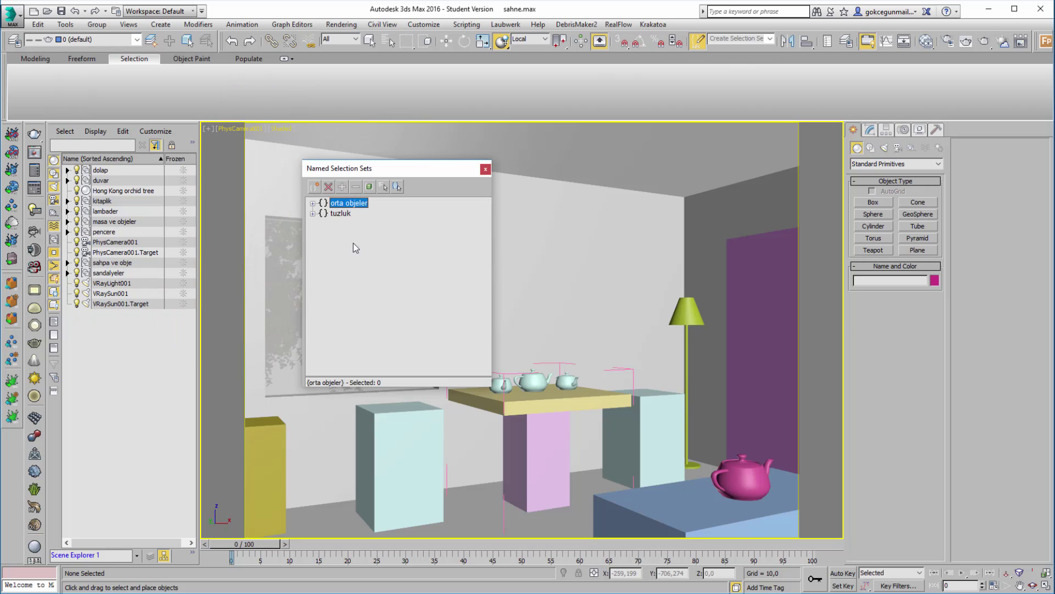
{"action": "left_click", "coordinate": [341, 214]}
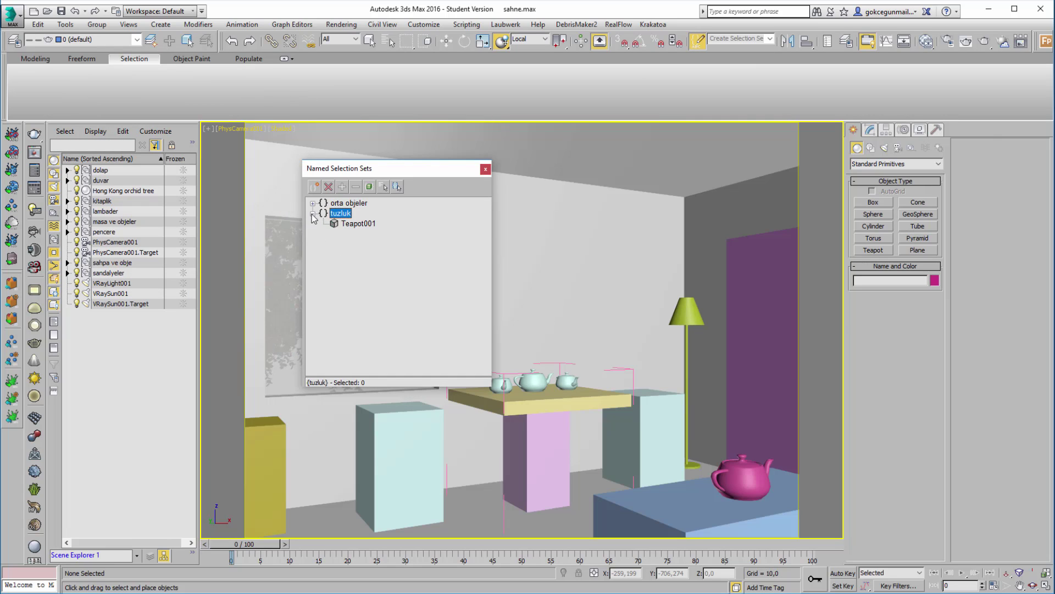
{"action": "left_click", "coordinate": [313, 213]}
{"action": "left_click", "coordinate": [312, 202]}
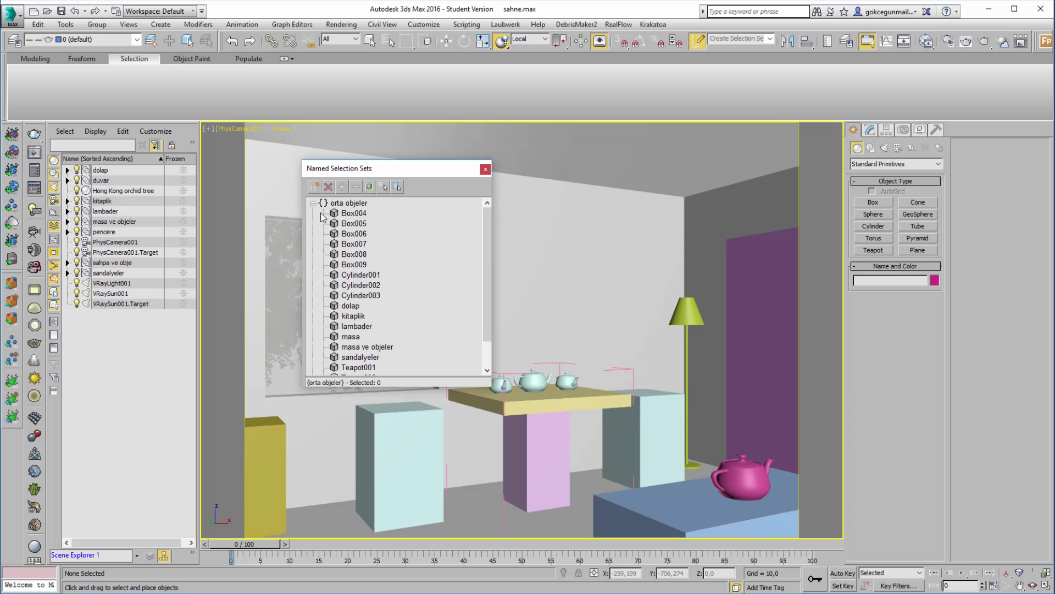
{"action": "left_click", "coordinate": [312, 203]}
{"action": "left_click", "coordinate": [332, 203]}
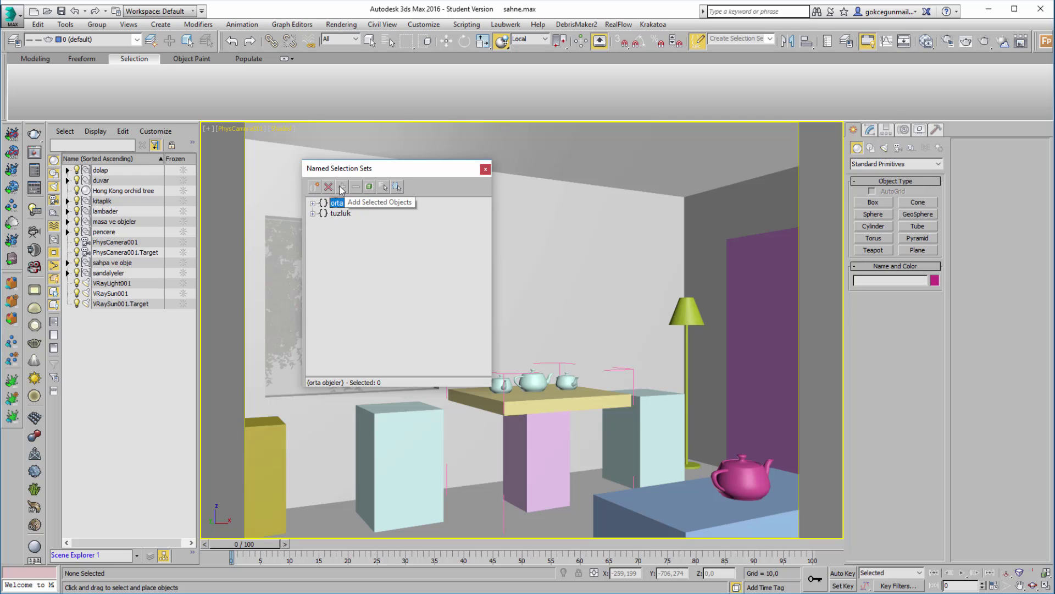
Add the chairs group to the 'tuzluk' set, verify its members and close the dialog
{"action": "left_click", "coordinate": [402, 451]}
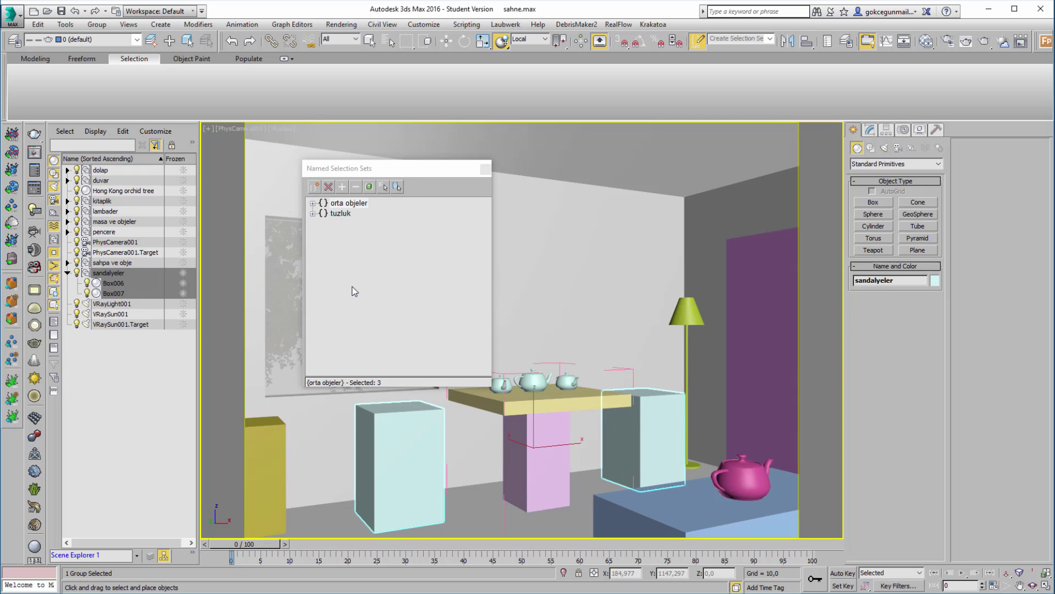
{"action": "left_click", "coordinate": [338, 214]}
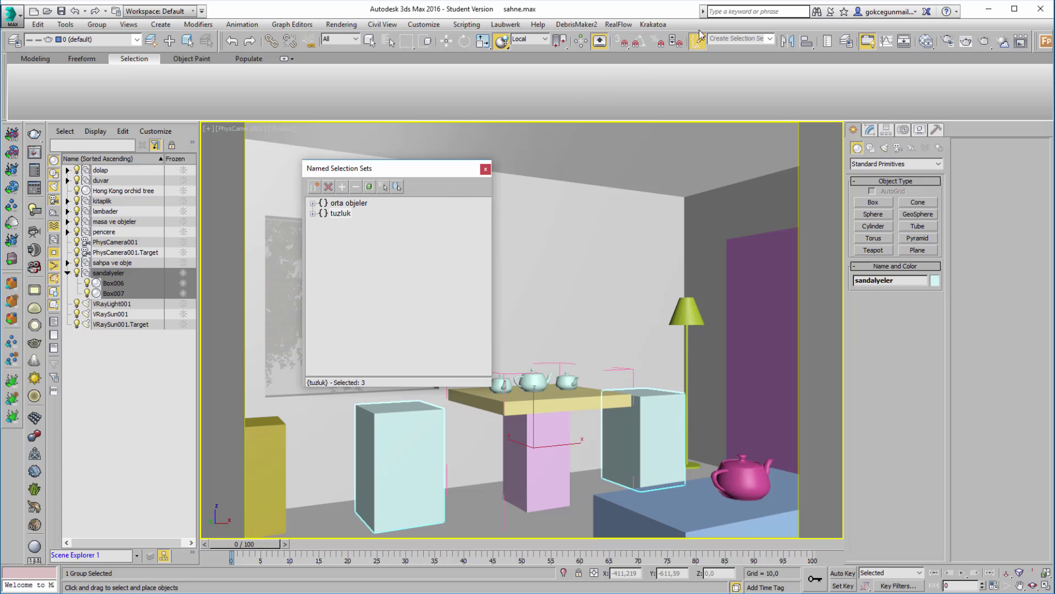
{"action": "left_click", "coordinate": [769, 39]}
{"action": "left_click", "coordinate": [742, 57]}
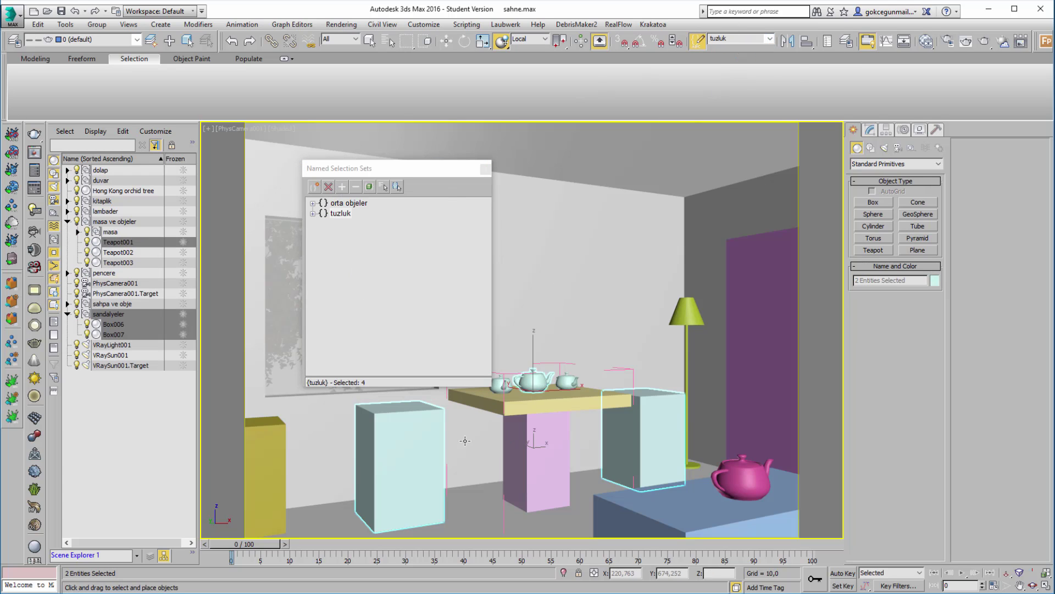
{"action": "left_click", "coordinate": [314, 213]}
{"action": "left_click", "coordinate": [353, 223]}
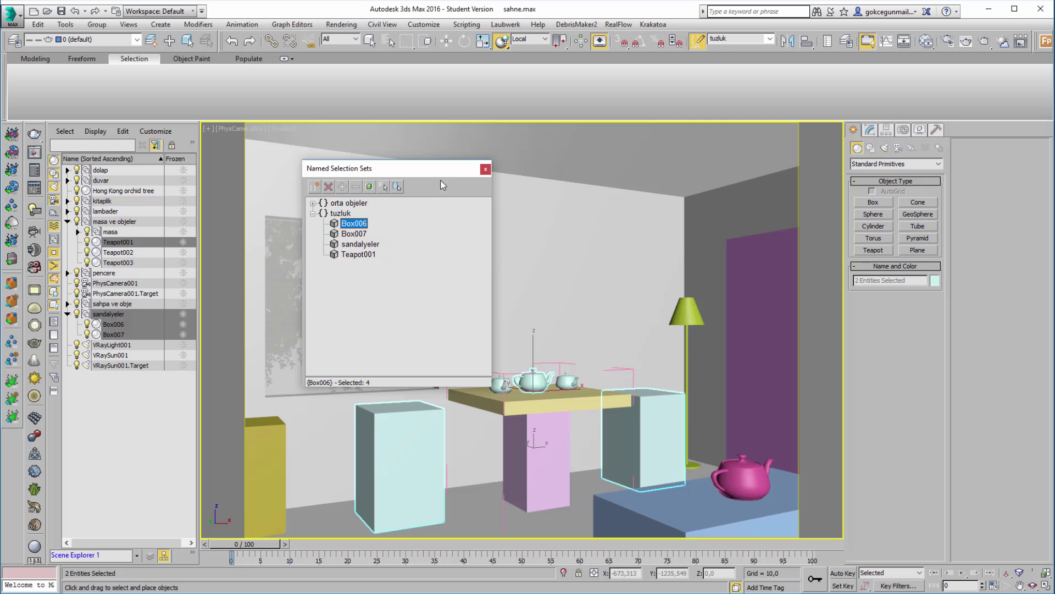
{"action": "left_click", "coordinate": [485, 169]}
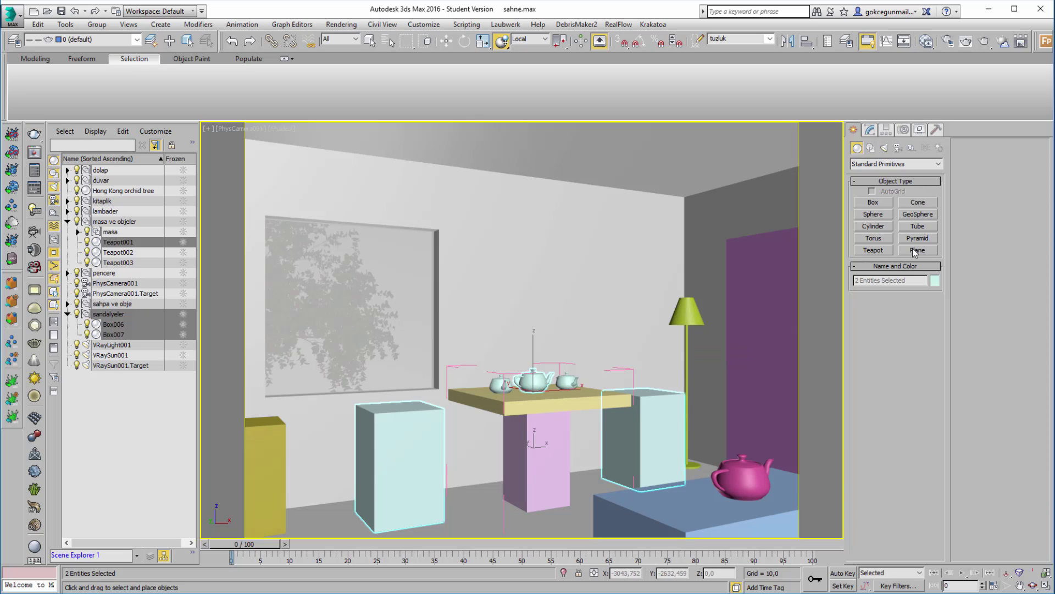
Activate Select and Place, then select Teapot001 on the table
{"action": "left_click", "coordinate": [501, 42]}
{"action": "left_click", "coordinate": [574, 336]}
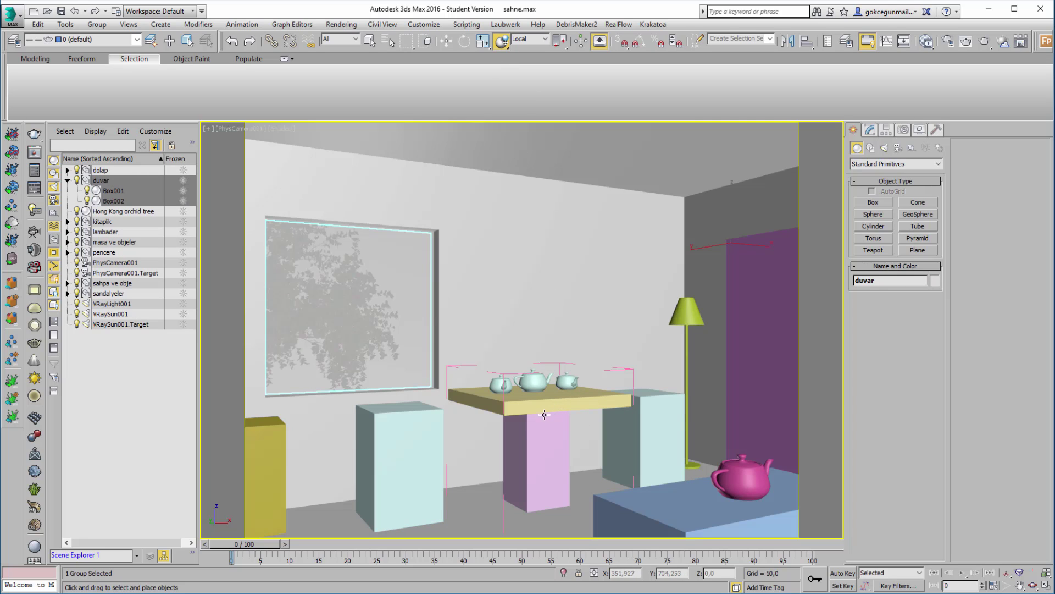
{"action": "left_click", "coordinate": [535, 383]}
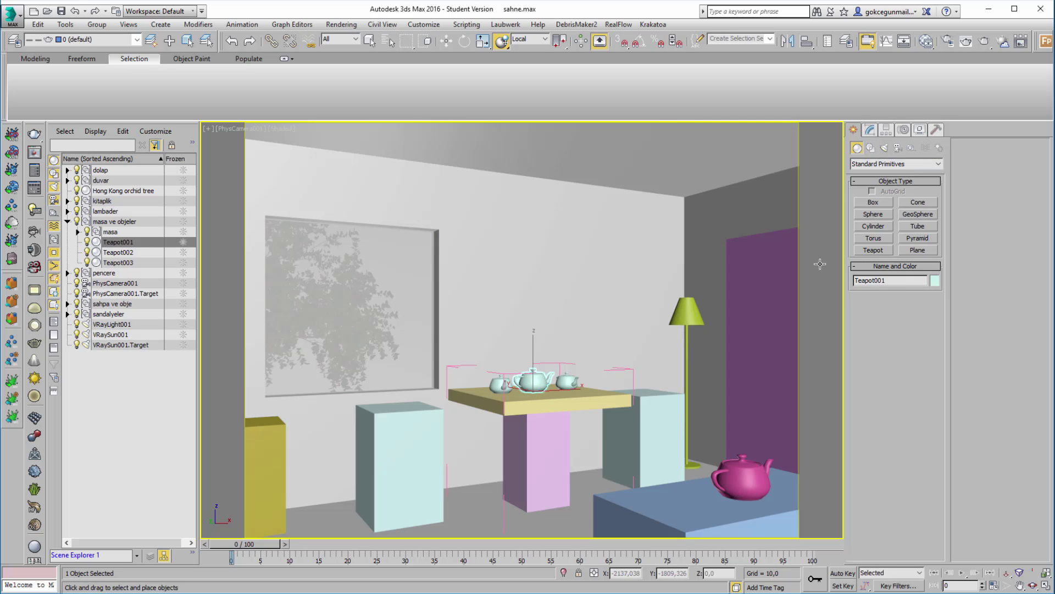
Create a new teapot on the floor and move it over the table top
{"action": "left_click", "coordinate": [881, 252]}
{"action": "mouse_move", "coordinate": [466, 512]}
{"action": "left_mouse_down"}
{"action": "mouse_move", "coordinate": [483, 515]}
{"action": "mouse_move", "coordinate": [574, 374]}
{"action": "mouse_move", "coordinate": [555, 363]}
{"action": "left_mouse_up"}
{"action": "right_click", "coordinate": [466, 511]}
{"action": "key", "text": "w"}
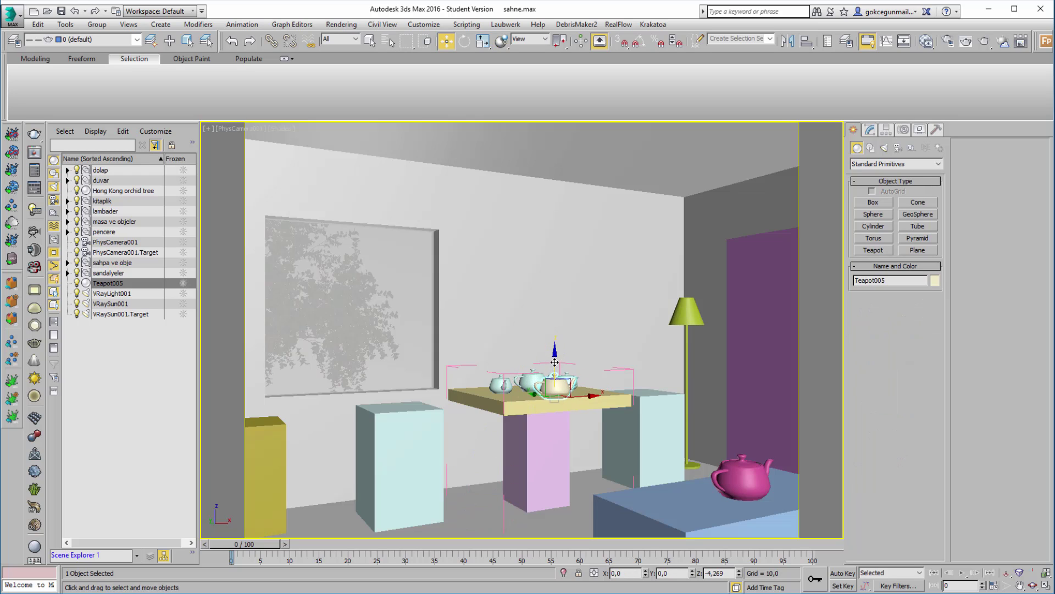
{"action": "left_click_drag", "start_coordinate": [554, 362], "coordinate": [554, 385]}
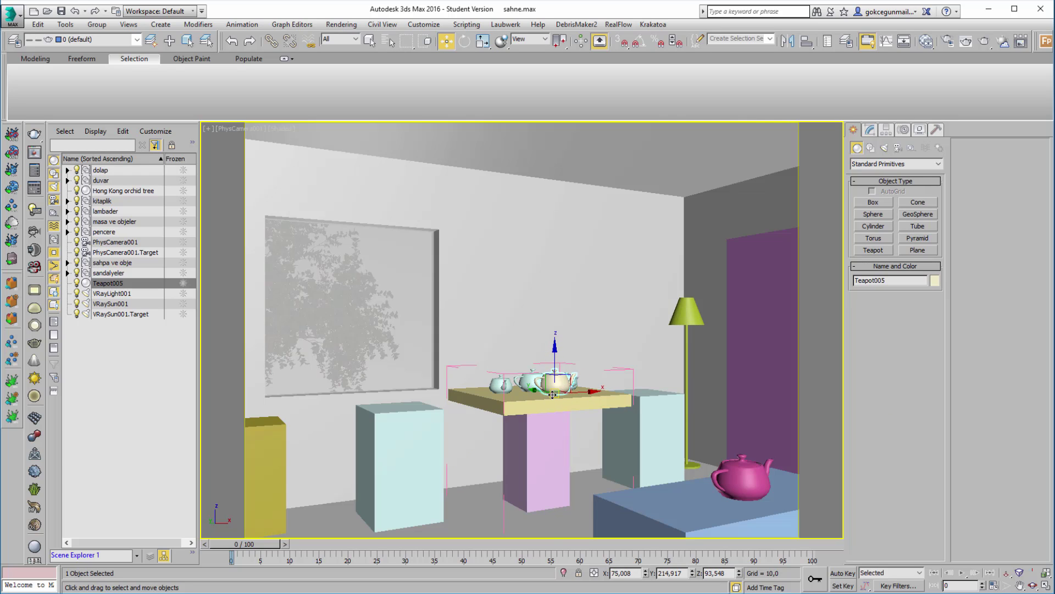
Inspect the teapot in Perspective, return to the camera view, and raise it above the table
{"action": "key", "text": "p"}
{"action": "key", "text": "z"}
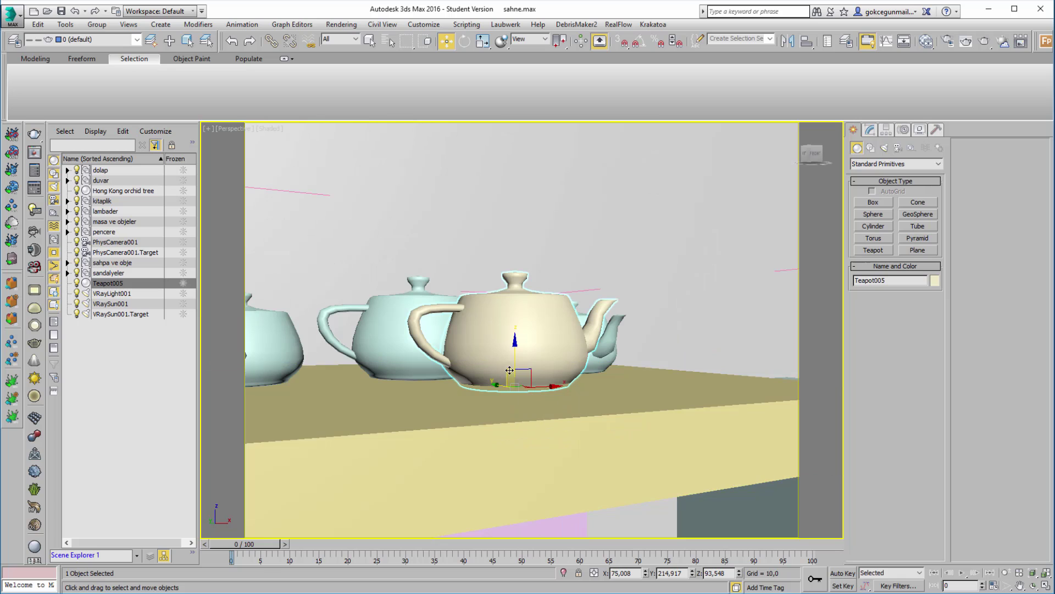
{"action": "scroll", "coordinate": [515, 380], "scroll_direction": "up", "scroll_amount": 2}
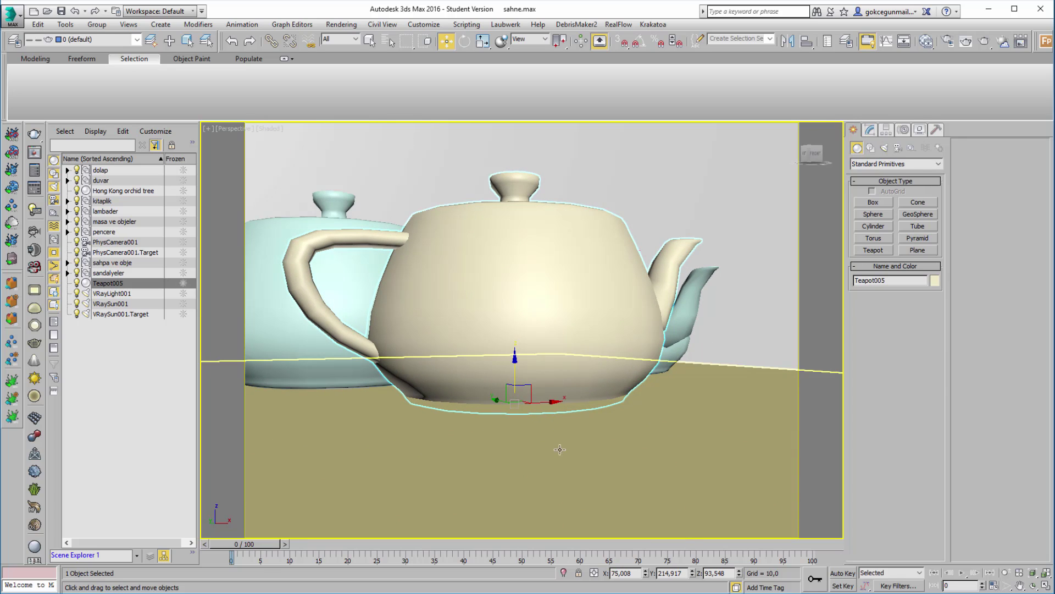
{"action": "key", "text": "c"}
{"action": "left_click_drag", "start_coordinate": [554, 363], "coordinate": [555, 330]}
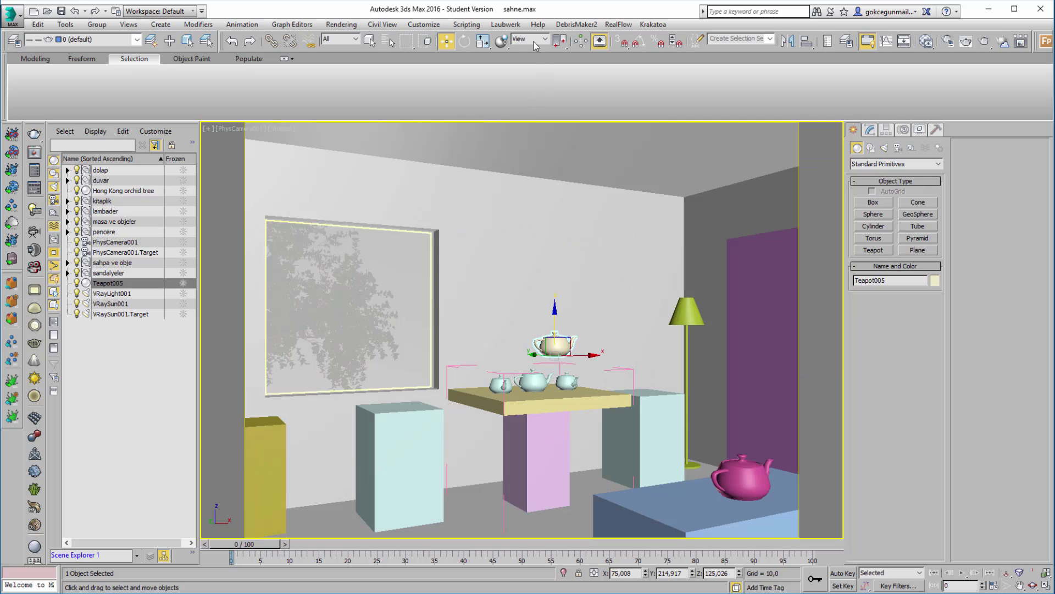
{"action": "left_click", "coordinate": [502, 41]}
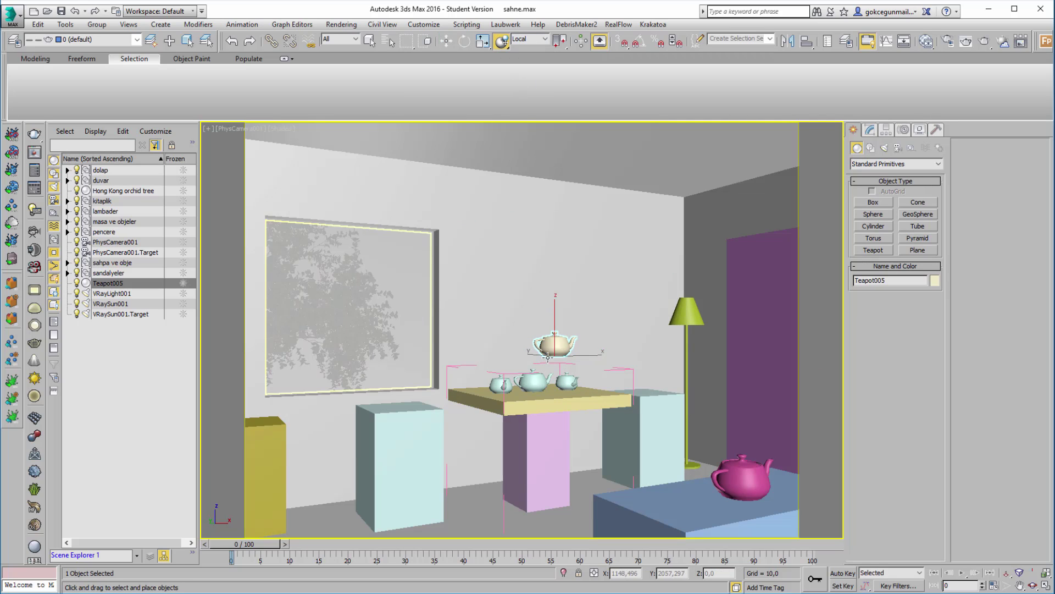
Place Teapot005 on the table top beside the other teapots and check it in Perspective
{"action": "mouse_move", "coordinate": [556, 345]}
{"action": "left_mouse_down"}
{"action": "mouse_move", "coordinate": [686, 245]}
{"action": "mouse_move", "coordinate": [671, 511]}
{"action": "mouse_move", "coordinate": [538, 400]}
{"action": "mouse_move", "coordinate": [267, 473]}
{"action": "mouse_move", "coordinate": [380, 440]}
{"action": "mouse_move", "coordinate": [370, 448]}
{"action": "mouse_move", "coordinate": [390, 412]}
{"action": "left_mouse_up"}
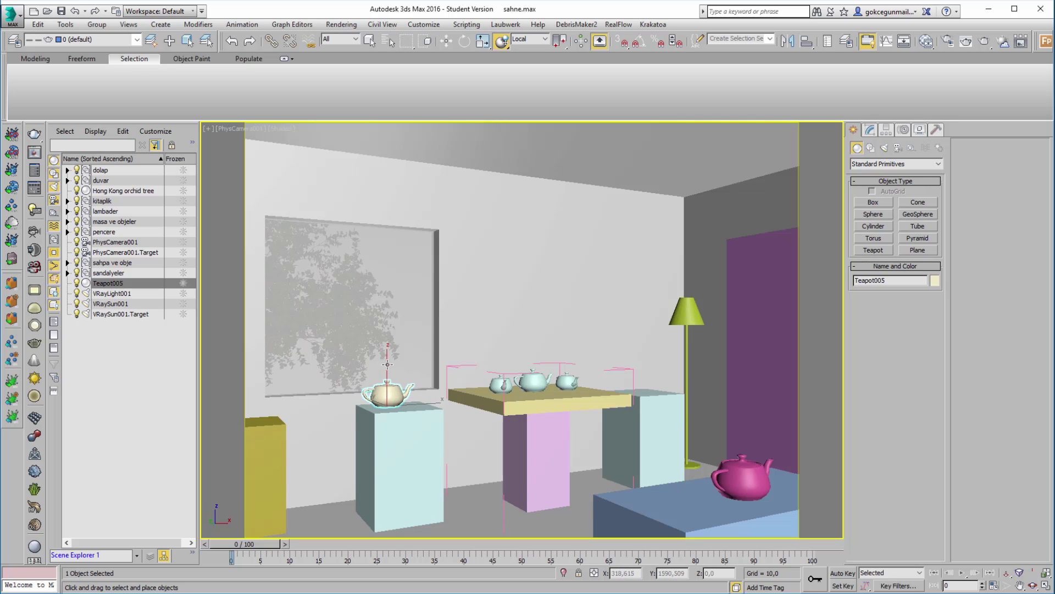
{"action": "mouse_move", "coordinate": [389, 397]}
{"action": "left_mouse_down"}
{"action": "mouse_move", "coordinate": [764, 497]}
{"action": "mouse_move", "coordinate": [742, 477]}
{"action": "mouse_move", "coordinate": [759, 468]}
{"action": "mouse_move", "coordinate": [532, 397]}
{"action": "mouse_move", "coordinate": [553, 388]}
{"action": "left_mouse_up"}
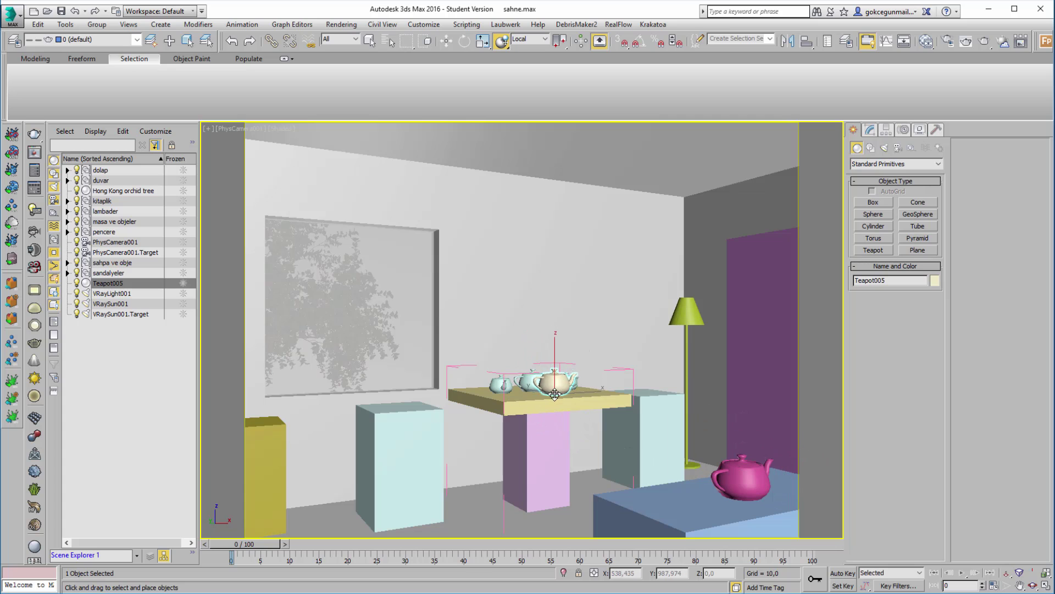
{"action": "left_click_drag", "start_coordinate": [554, 388], "coordinate": [555, 388]}
{"action": "key", "text": "p"}
{"action": "key", "text": "z"}
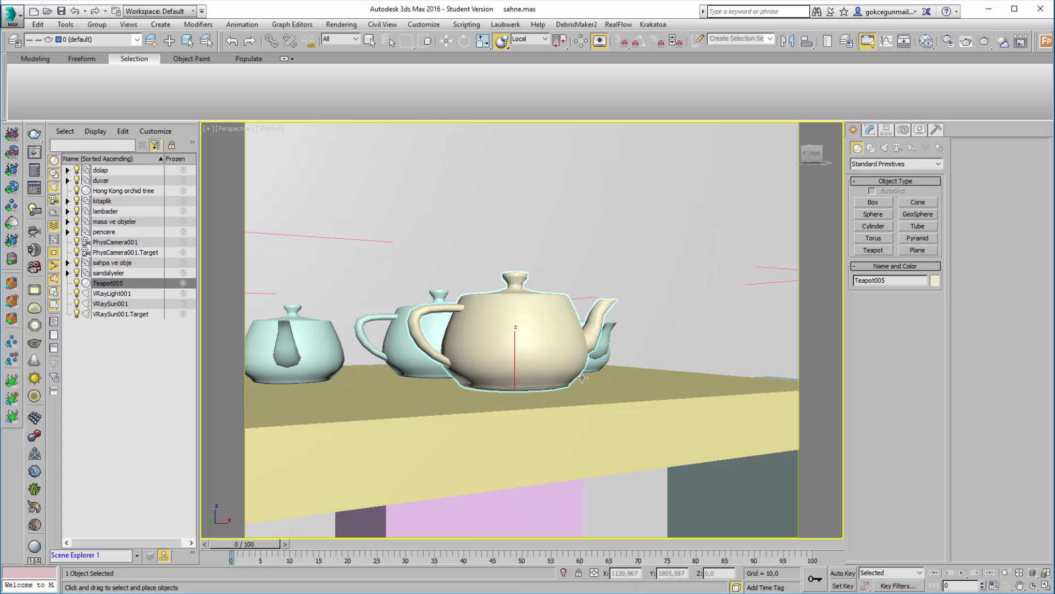
{"action": "middle_click_drag", "start_coordinate": [522, 387], "coordinate": [511, 377], "text": "alt"}
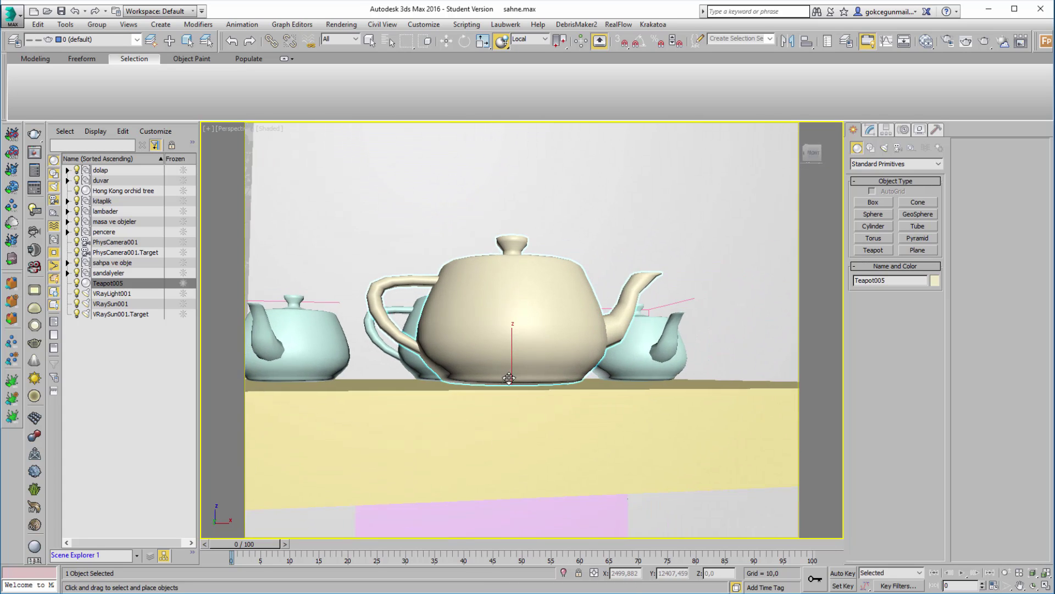
{"action": "key", "text": "c"}
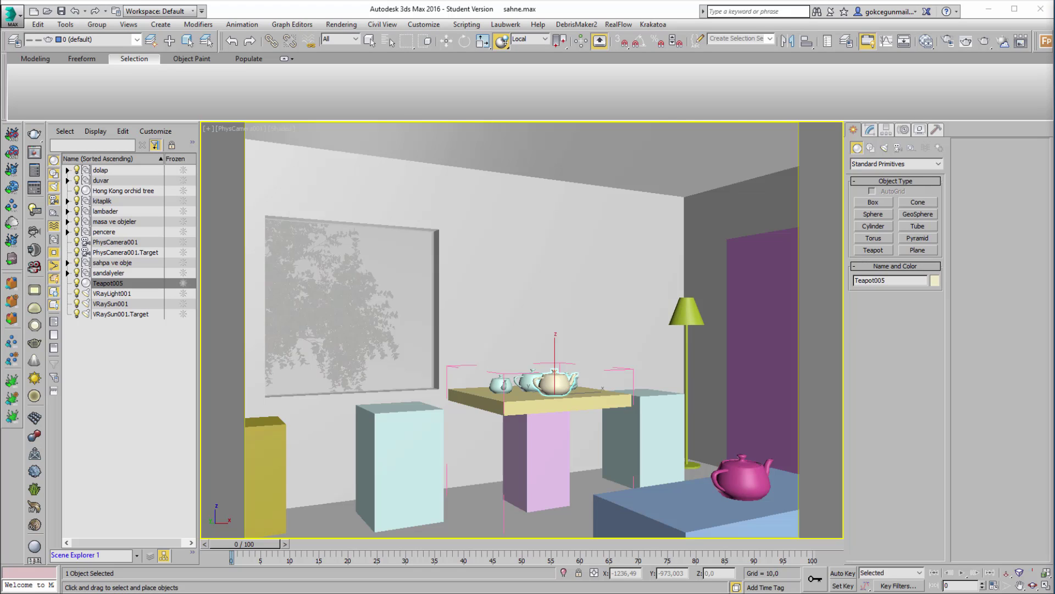
{"action": "left_click", "coordinate": [280, 132]}
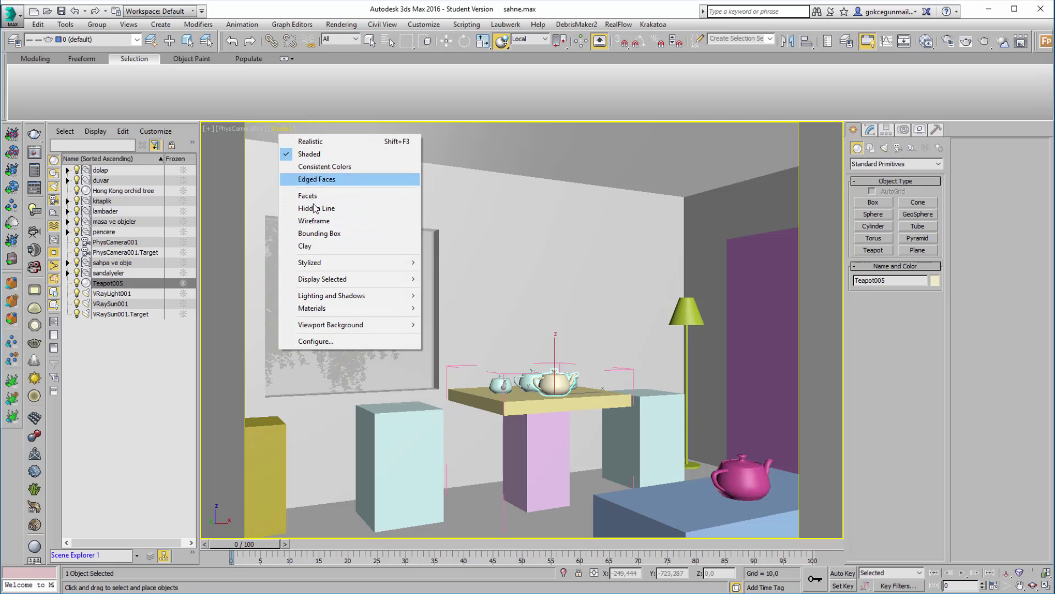
{"action": "left_click", "coordinate": [338, 143]}
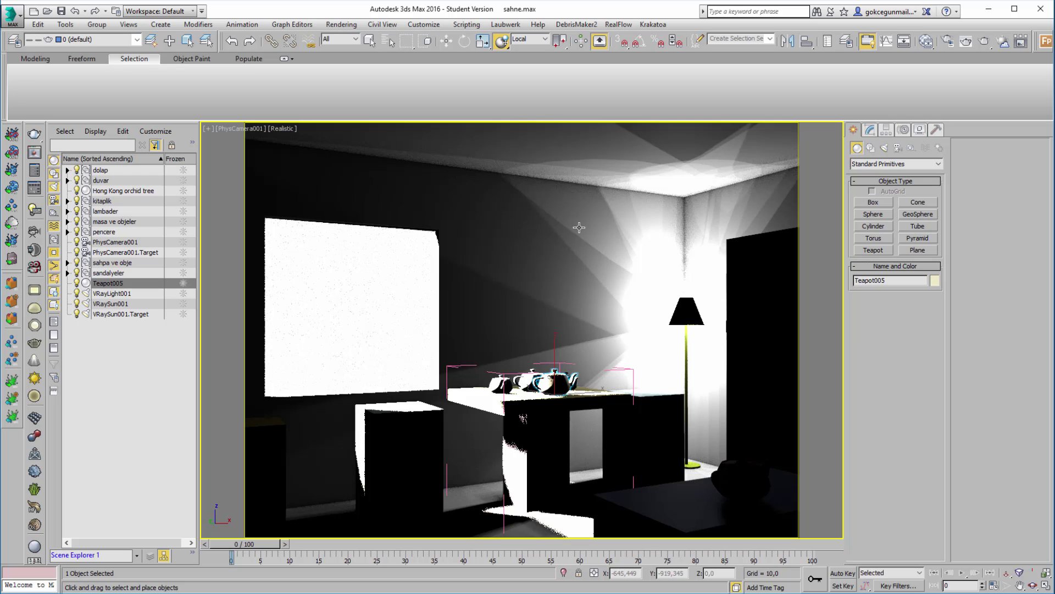
{"action": "left_click", "coordinate": [285, 129]}
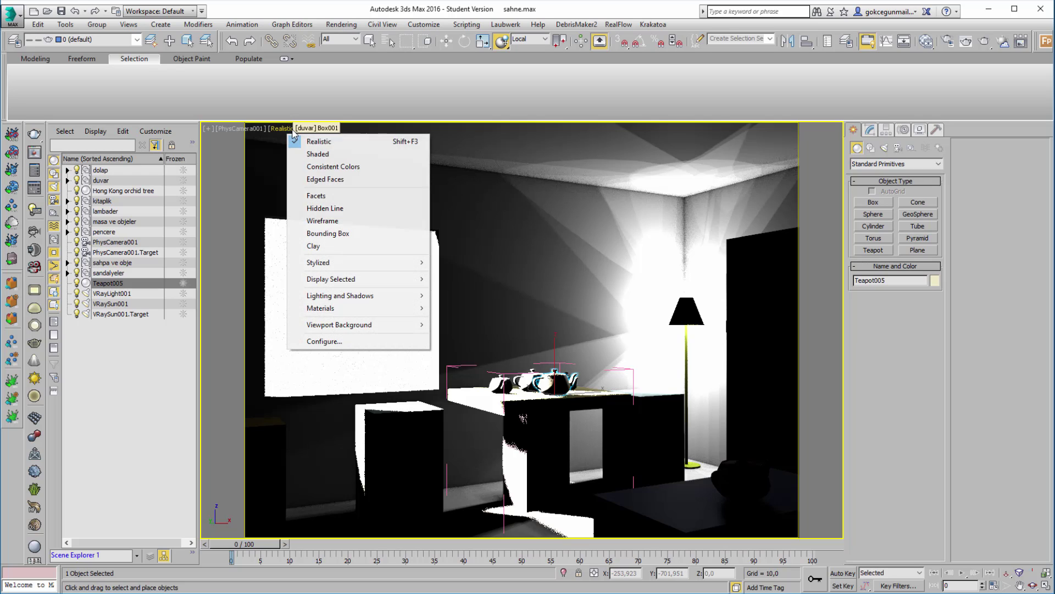
{"action": "left_click", "coordinate": [333, 153]}
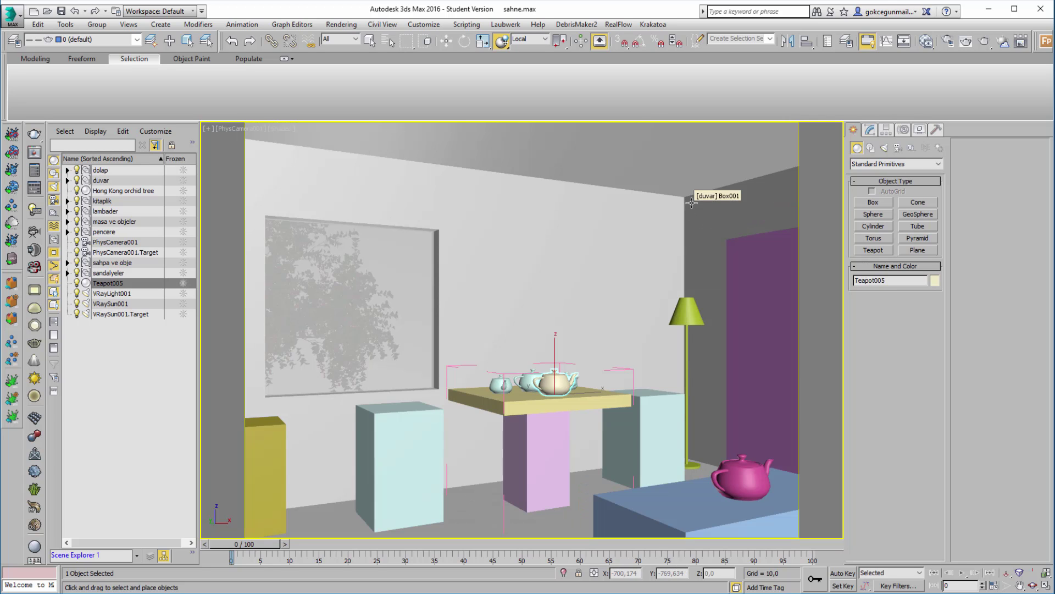
Switch the camera view to Consistent Colors with default lights and select the kitaplik bookcase
{"action": "left_click", "coordinate": [281, 129]}
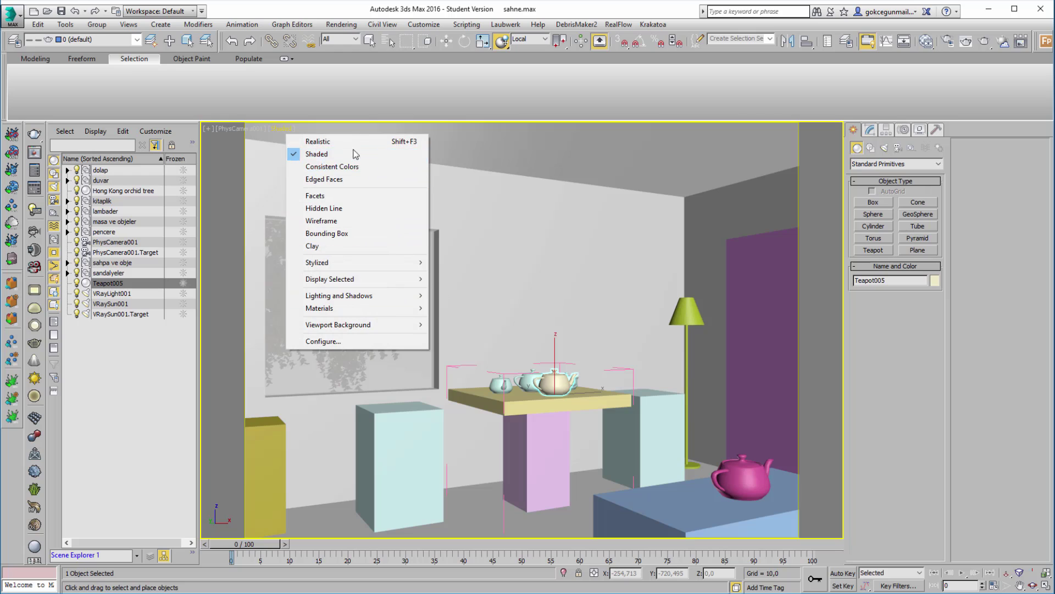
{"action": "left_click", "coordinate": [340, 170]}
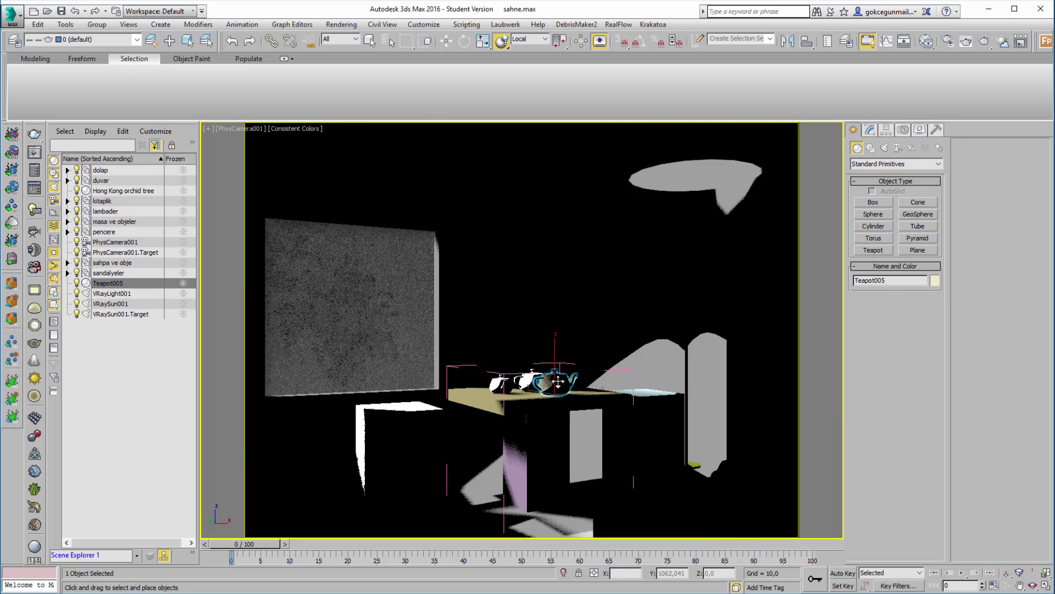
{"action": "left_click", "coordinate": [293, 130]}
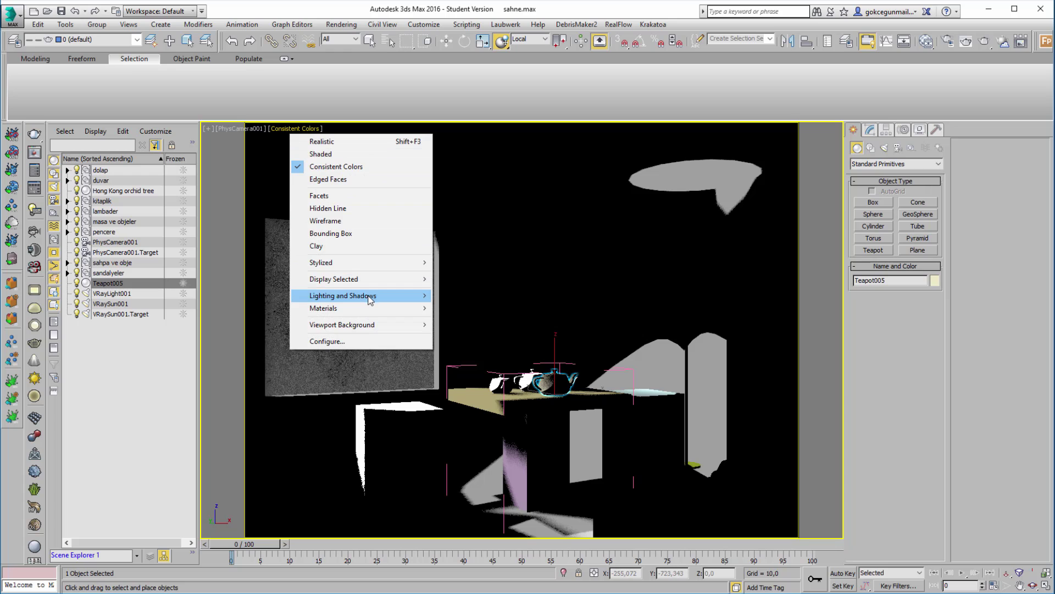
{"action": "mouse_move", "coordinate": [342, 295]}
{"action": "left_click", "coordinate": [457, 296]}
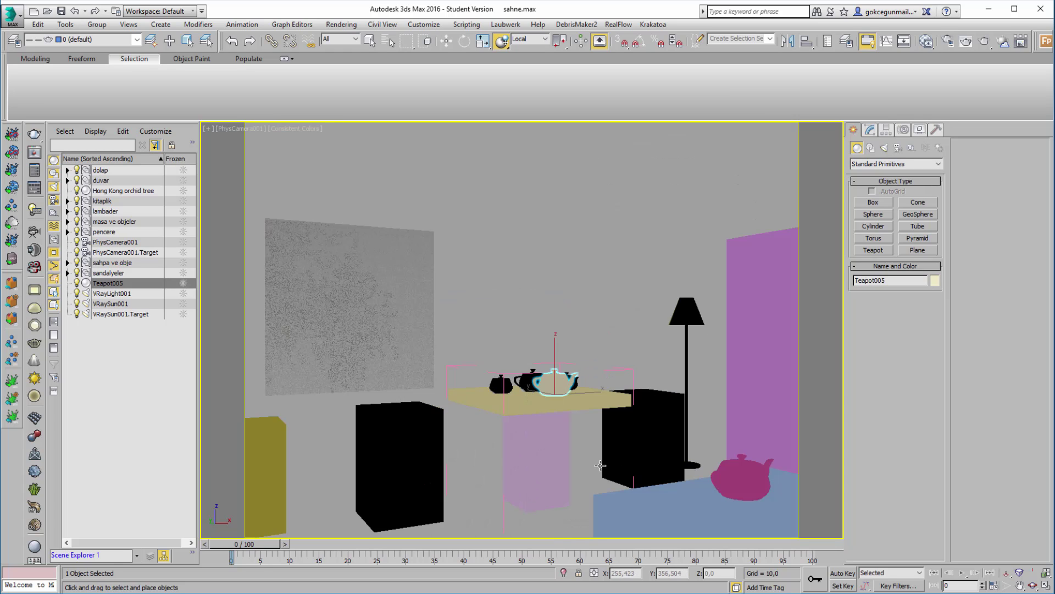
{"action": "left_click", "coordinate": [726, 398]}
{"action": "key", "text": "F3"}
{"action": "key", "text": "F3"}
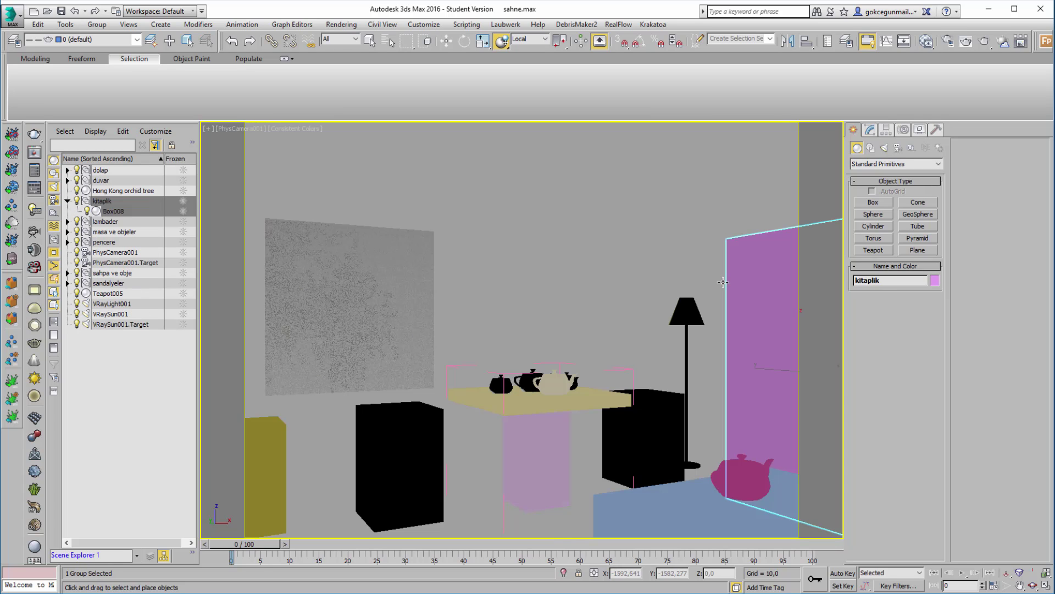
{"action": "left_click", "coordinate": [294, 129]}
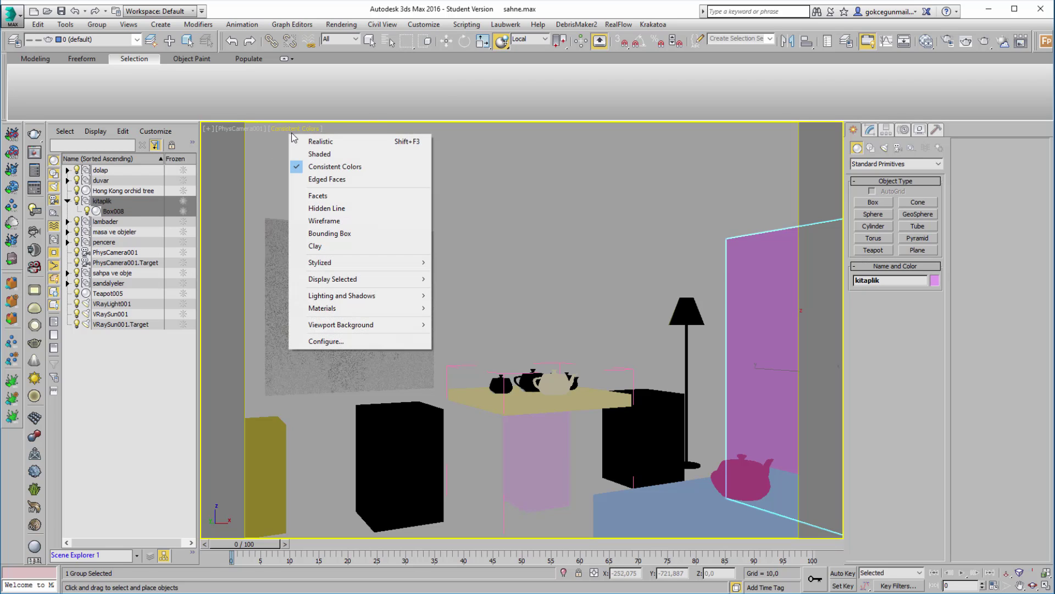
Turn on Edged Faces, try shaded display, then turn the edge outlines off
{"action": "left_click", "coordinate": [322, 181]}
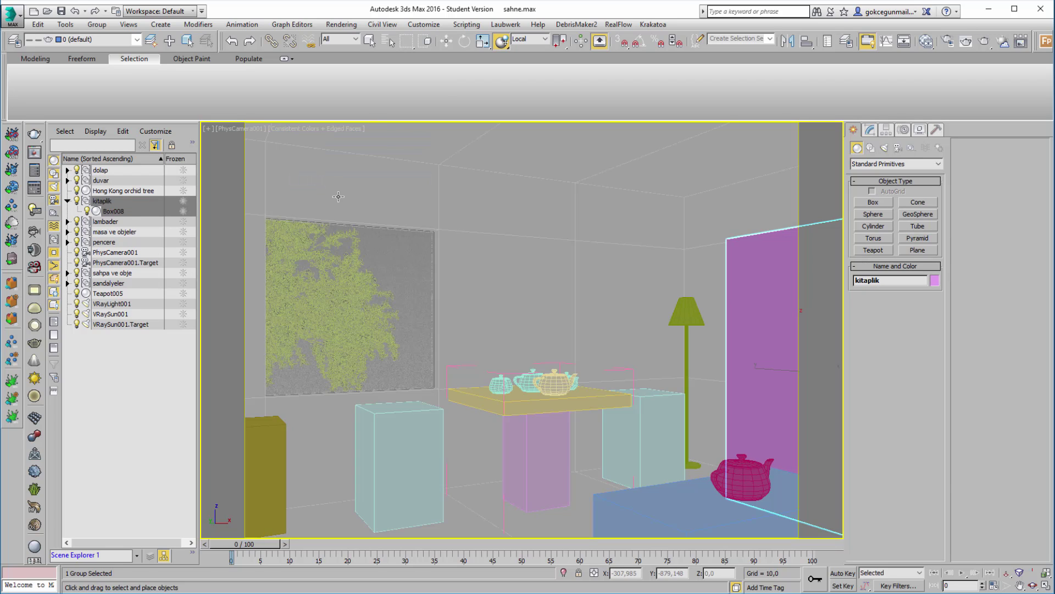
{"action": "left_click", "coordinate": [308, 132]}
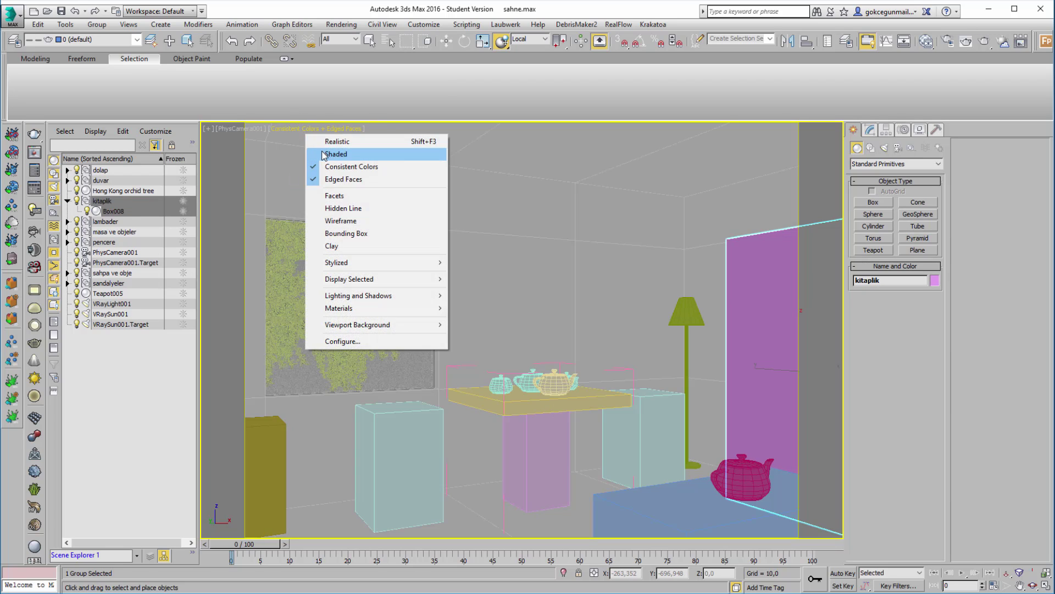
{"action": "left_click", "coordinate": [324, 149]}
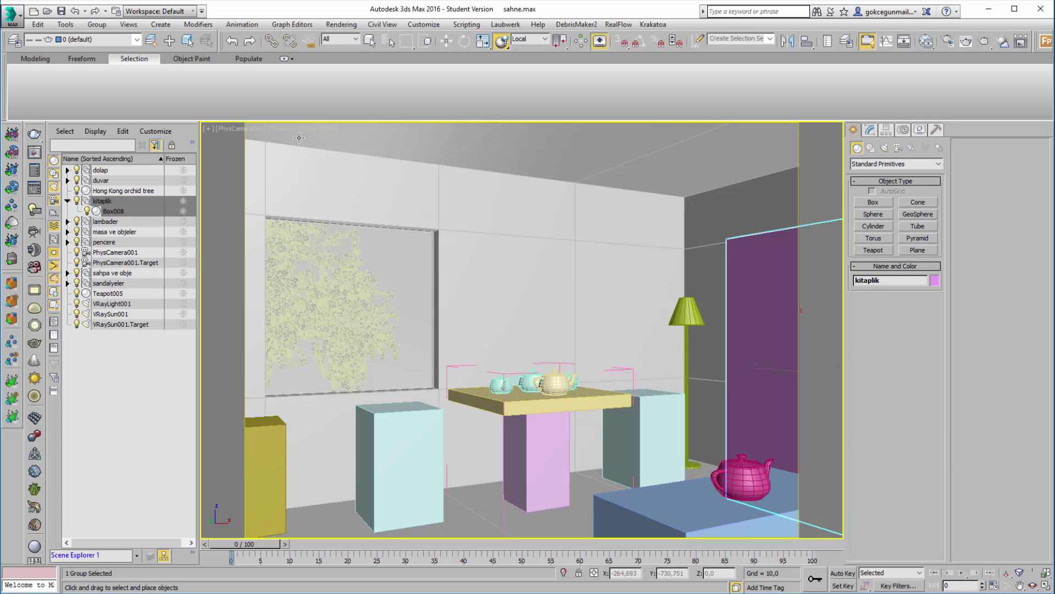
{"action": "left_click", "coordinate": [299, 132]}
{"action": "left_click", "coordinate": [324, 181]}
{"action": "left_click", "coordinate": [287, 137]}
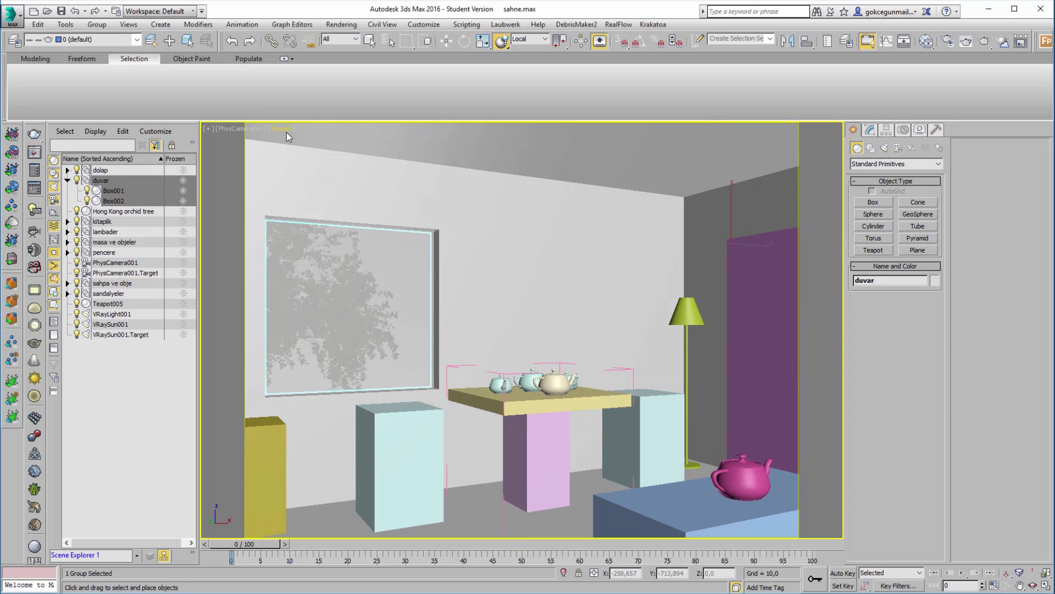
Switch the camera view to Hidden Line, then to Wireframe
{"action": "left_click", "coordinate": [286, 132]}
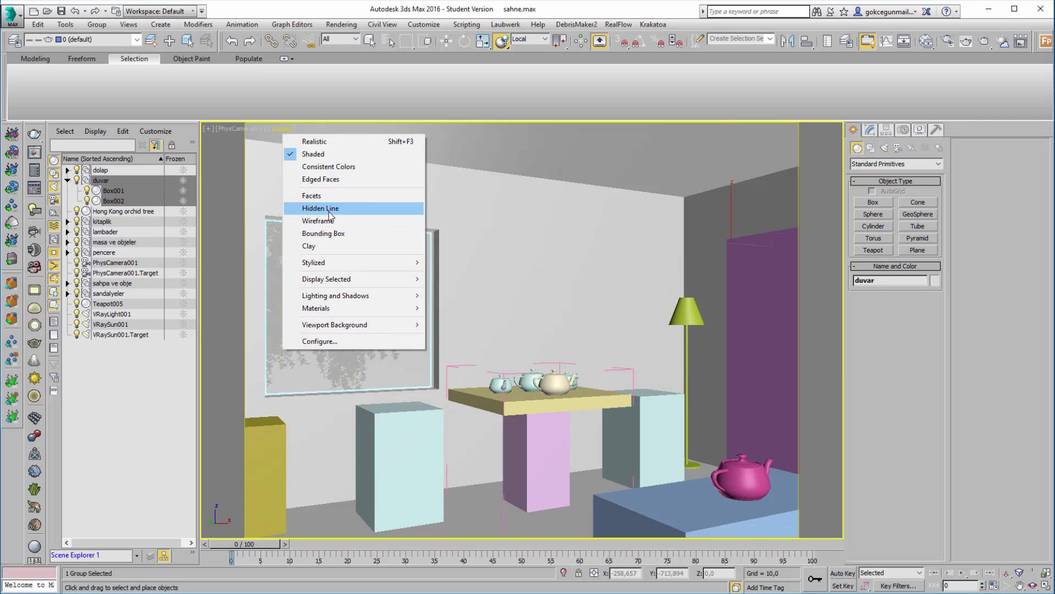
{"action": "left_click", "coordinate": [330, 212]}
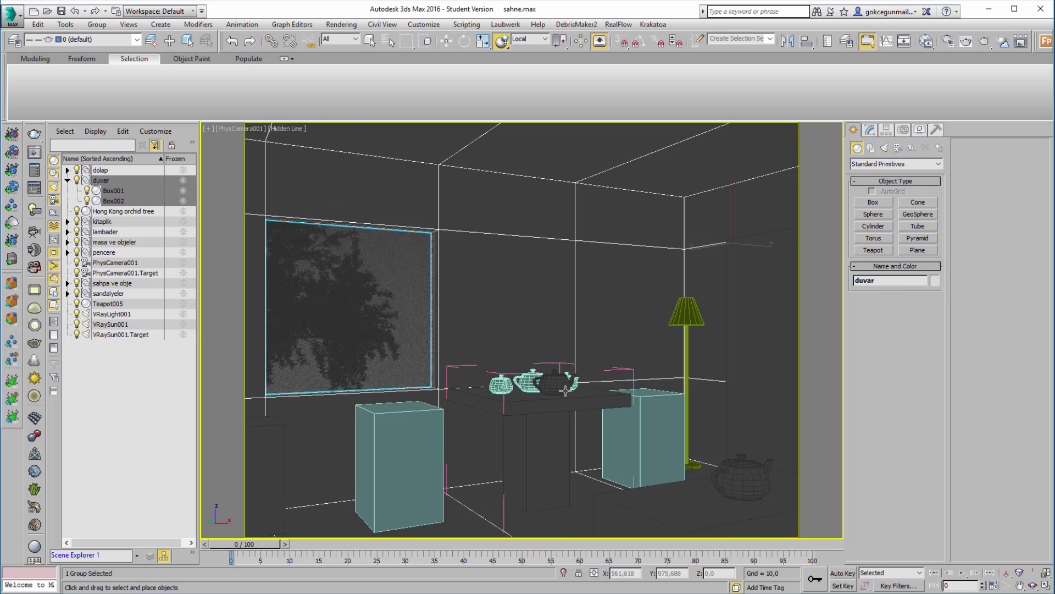
{"action": "left_click", "coordinate": [287, 130]}
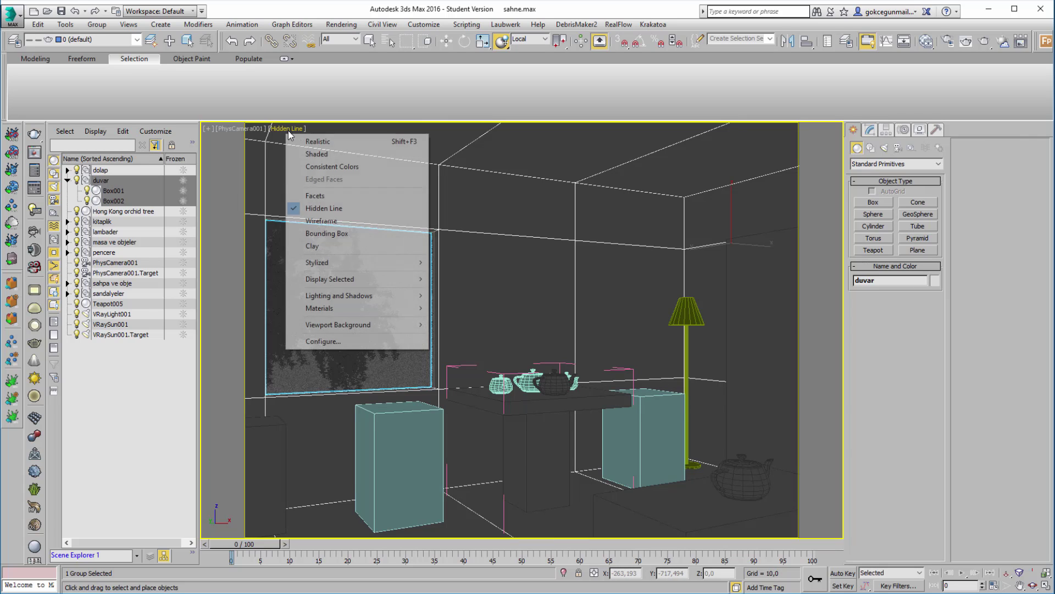
{"action": "left_click", "coordinate": [339, 222]}
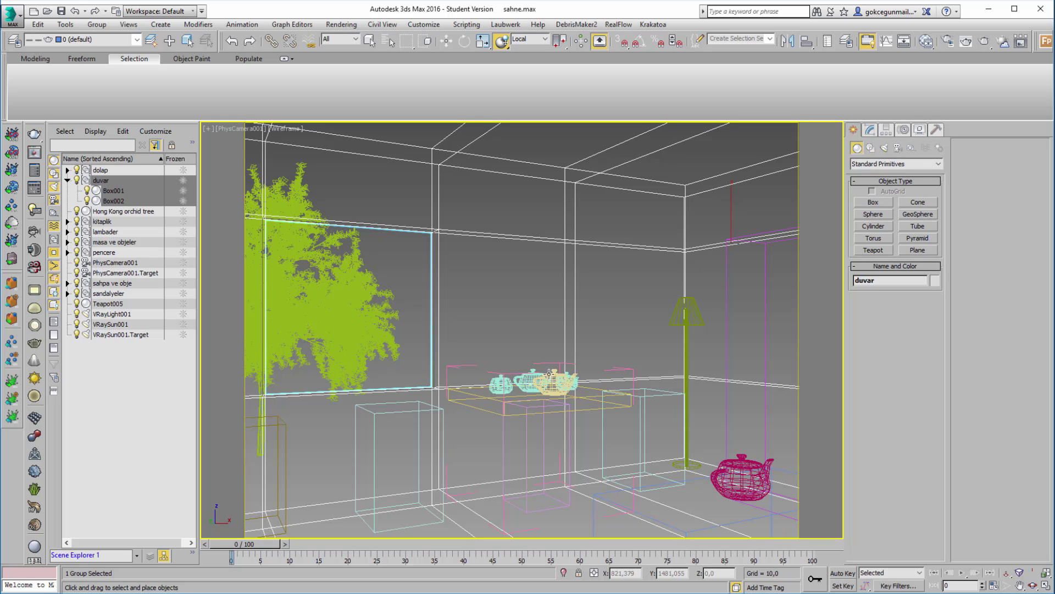
Switch the view to Bounding Box display and select, then deselect, the orchid tree
{"action": "left_click", "coordinate": [288, 130]}
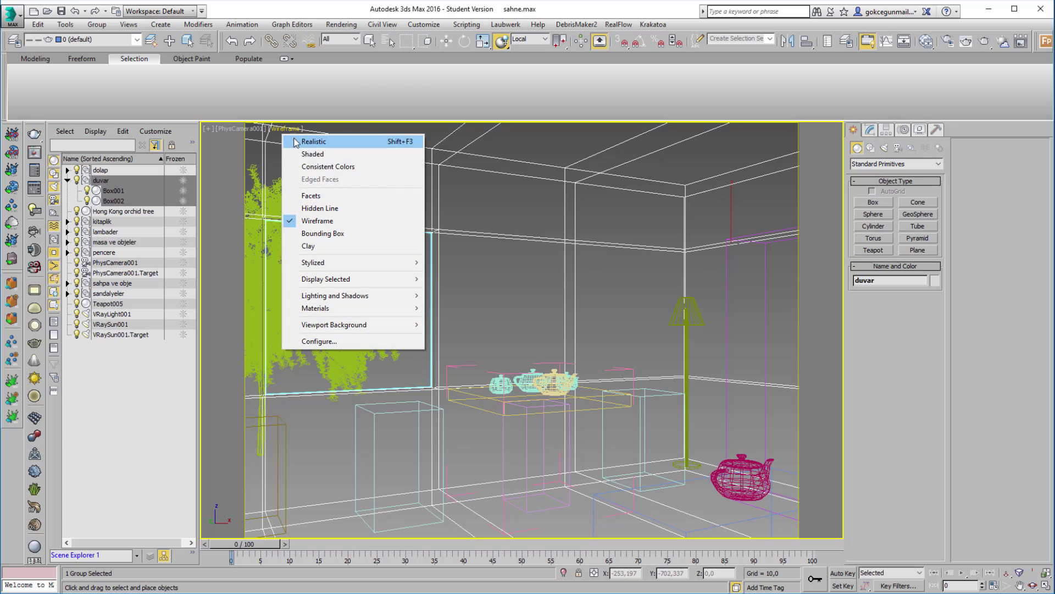
{"action": "left_click", "coordinate": [357, 233]}
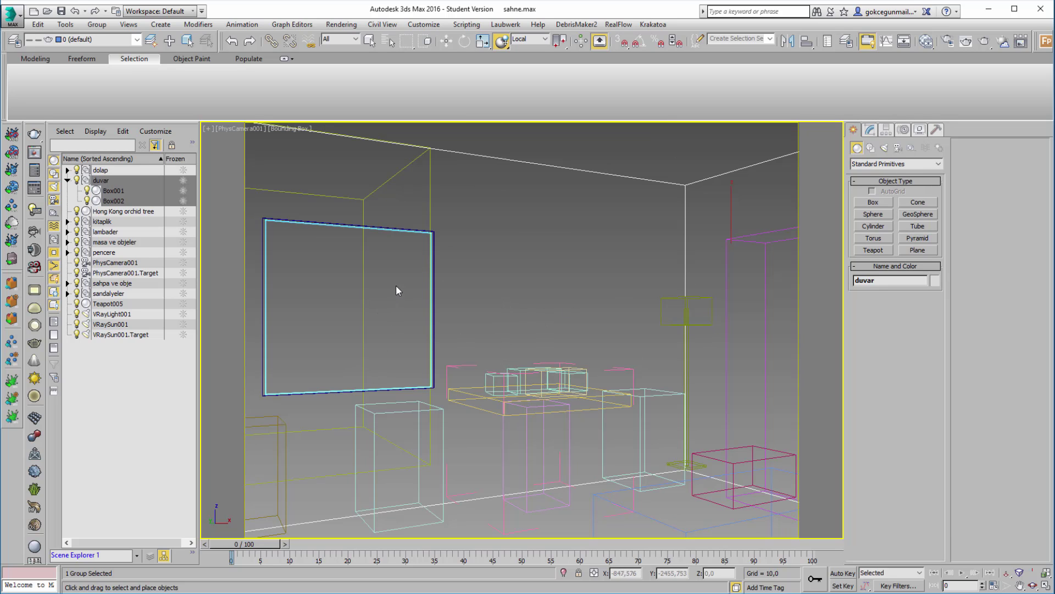
{"action": "left_click", "coordinate": [319, 207]}
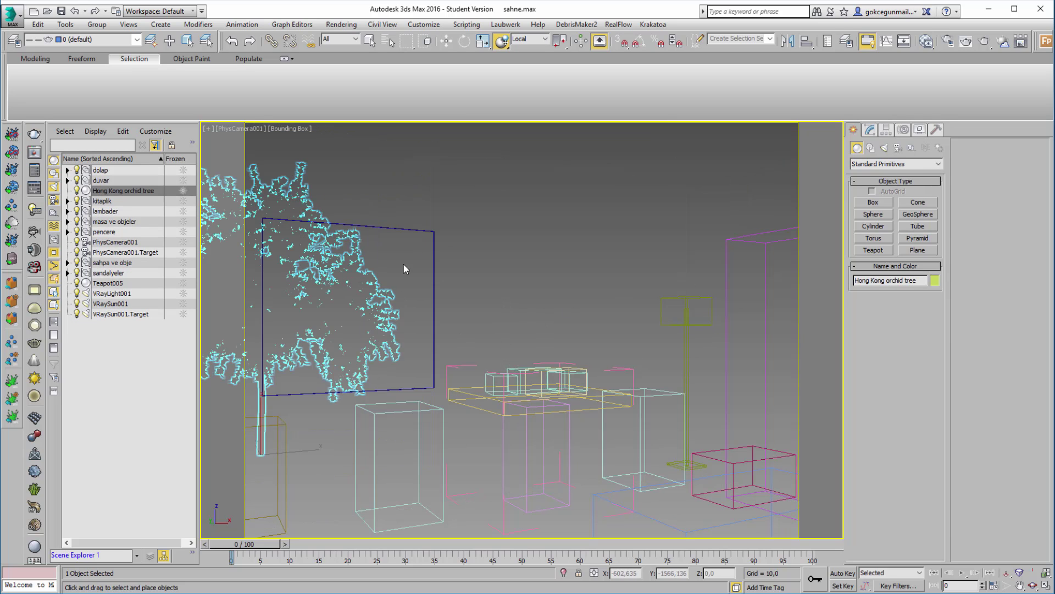
{"action": "left_click", "coordinate": [372, 266]}
{"action": "left_click", "coordinate": [326, 276]}
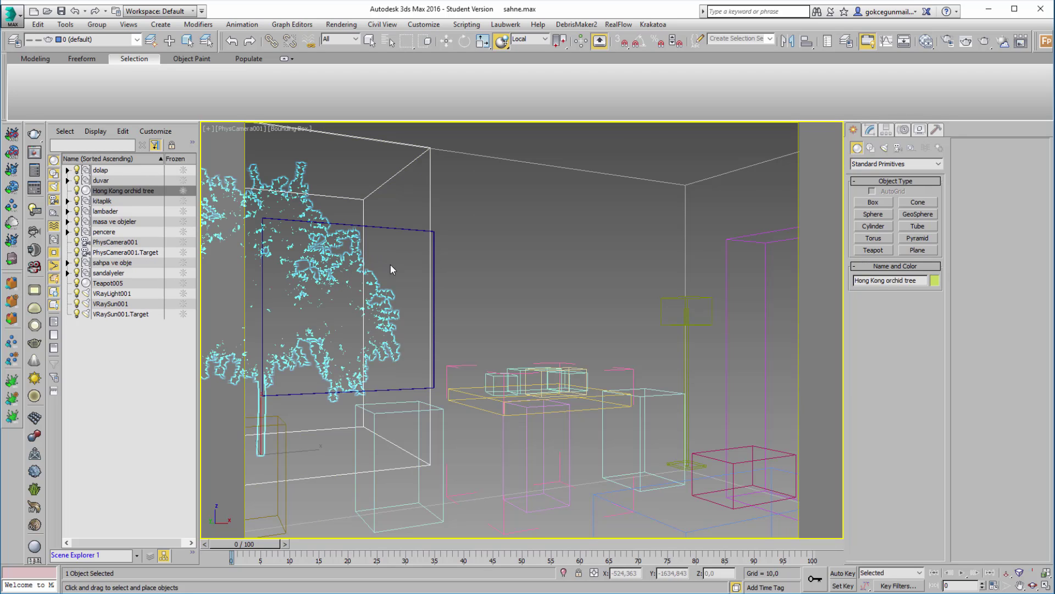
{"action": "left_click", "coordinate": [418, 301]}
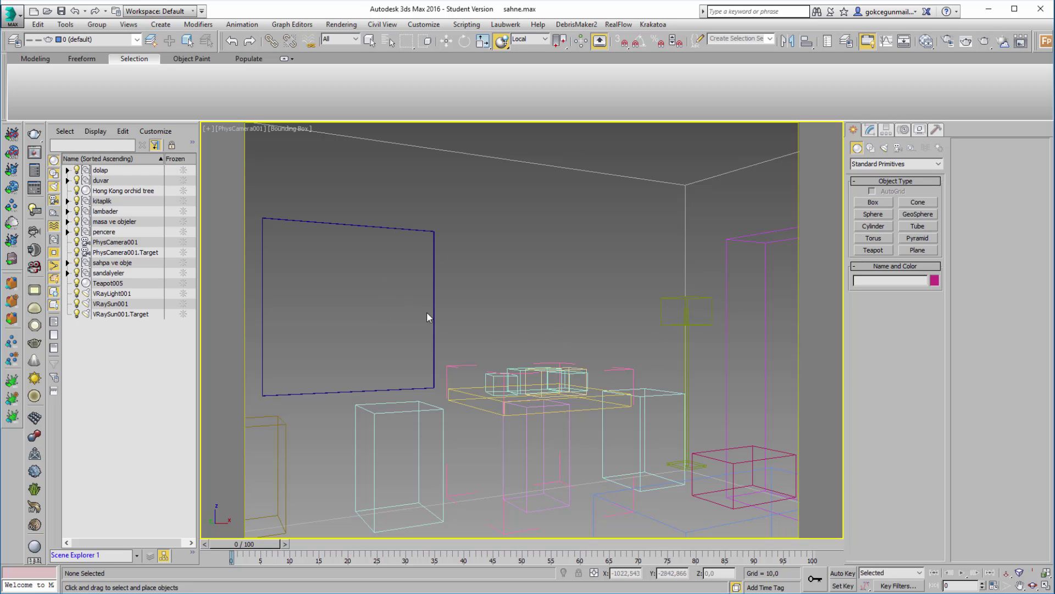
Isolate Teapot003 with Alt+Q and view it with Shaded display
{"action": "left_click", "coordinate": [493, 384]}
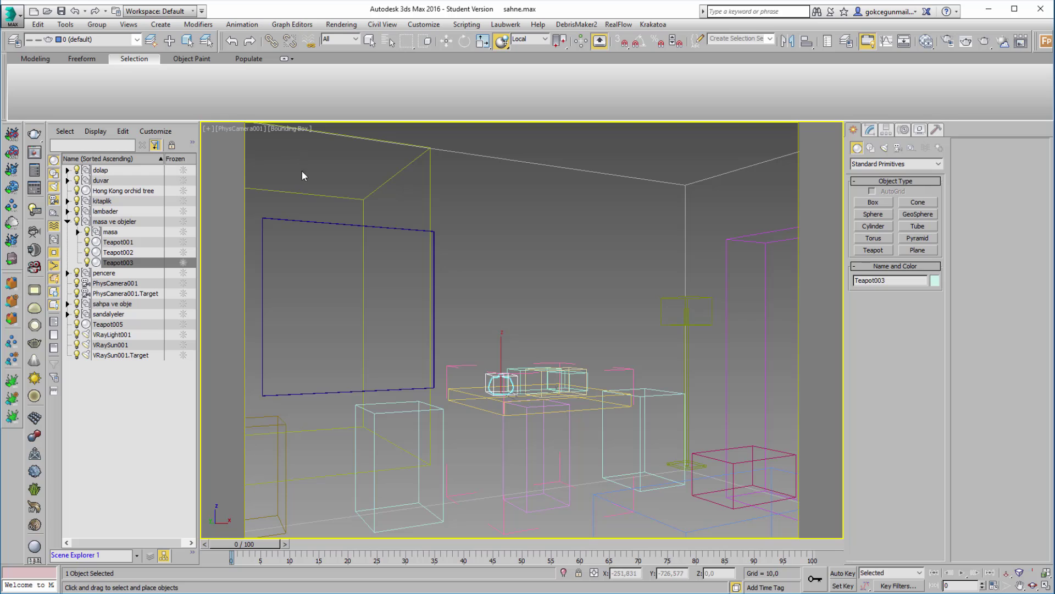
{"action": "key", "text": "alt+q"}
{"action": "left_click", "coordinate": [290, 129]}
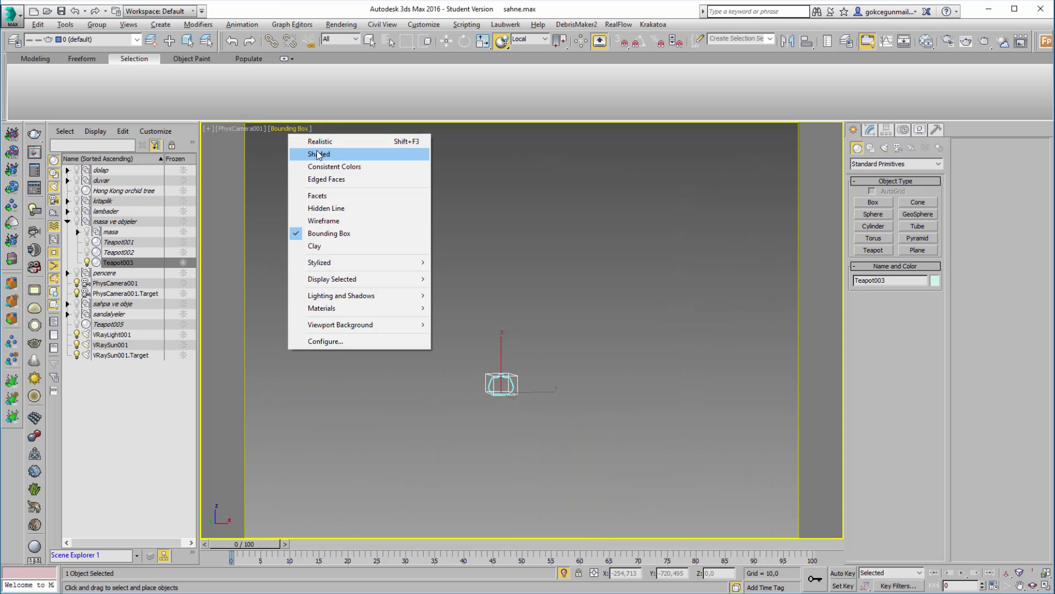
{"action": "left_click", "coordinate": [319, 156]}
{"action": "left_click", "coordinate": [316, 134]}
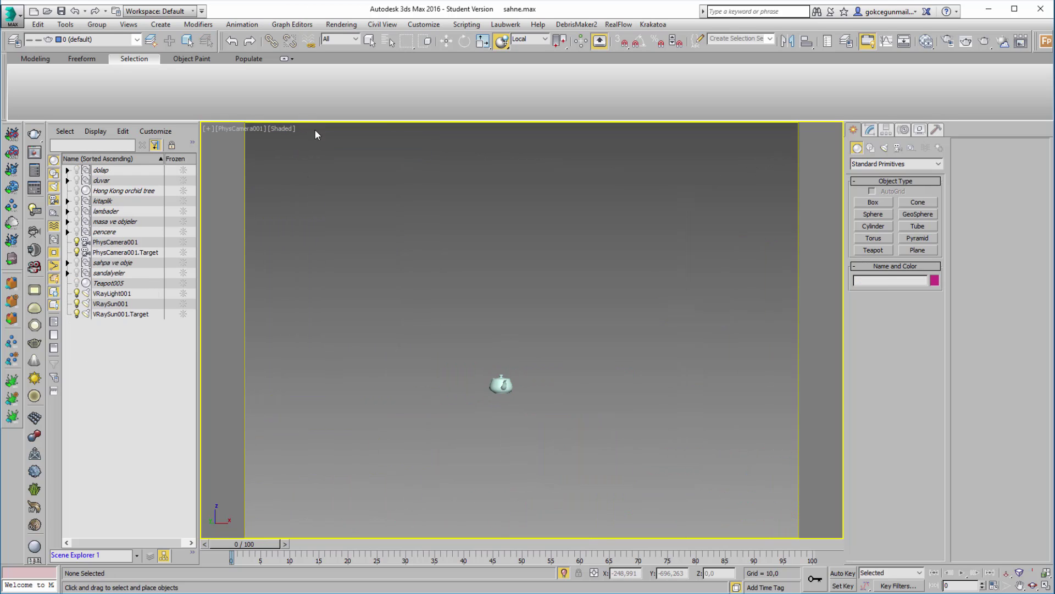
Return to bounding boxes, unhide all objects, and set the view to Shaded
{"action": "left_click", "coordinate": [285, 128]}
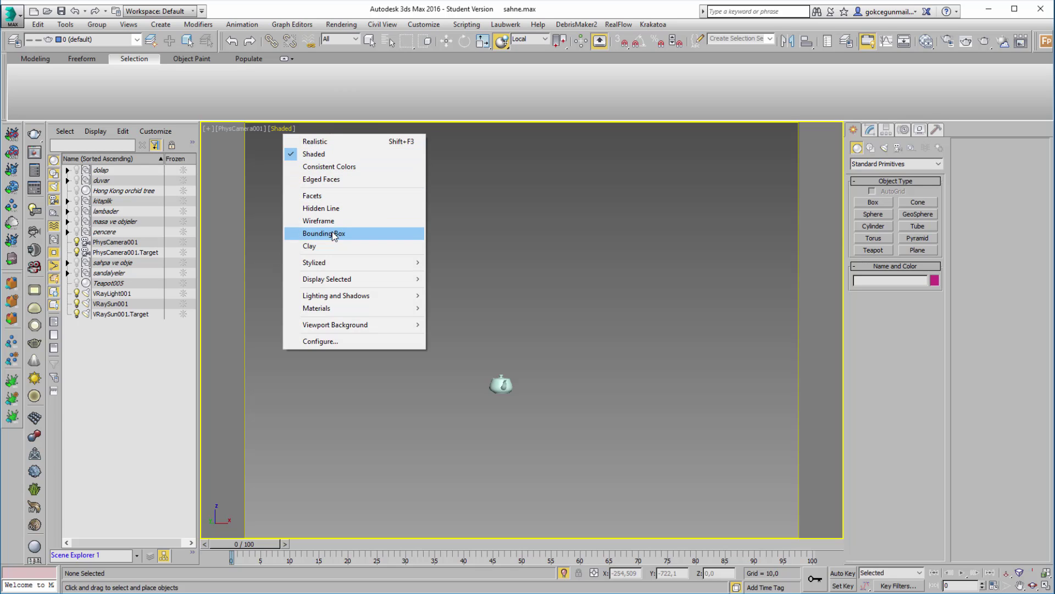
{"action": "left_click", "coordinate": [338, 235]}
{"action": "right_click", "coordinate": [317, 243]}
{"action": "left_click", "coordinate": [328, 154]}
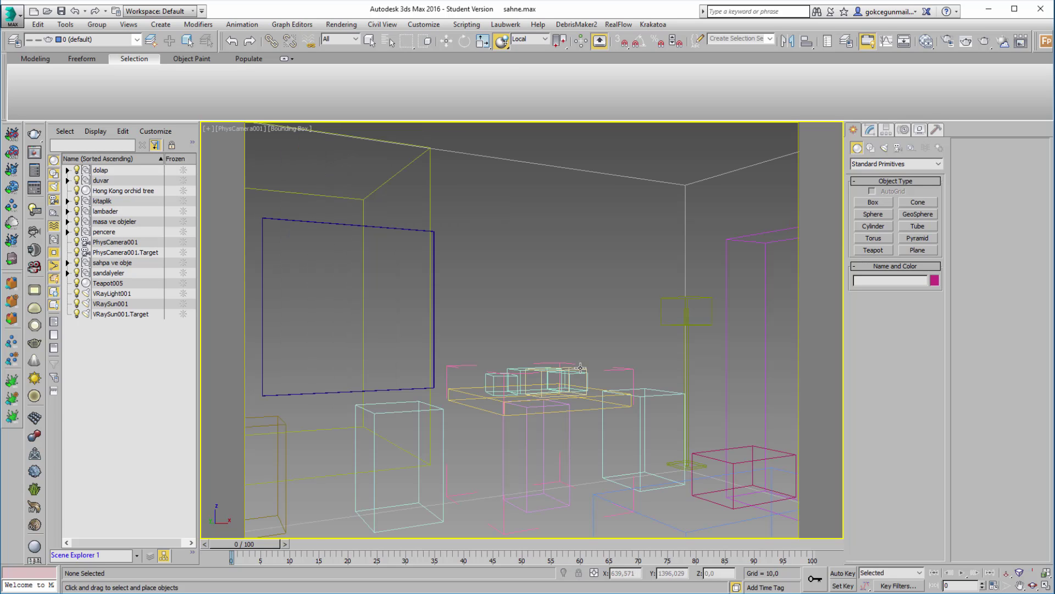
{"action": "left_click", "coordinate": [287, 128]}
{"action": "left_click", "coordinate": [308, 153]}
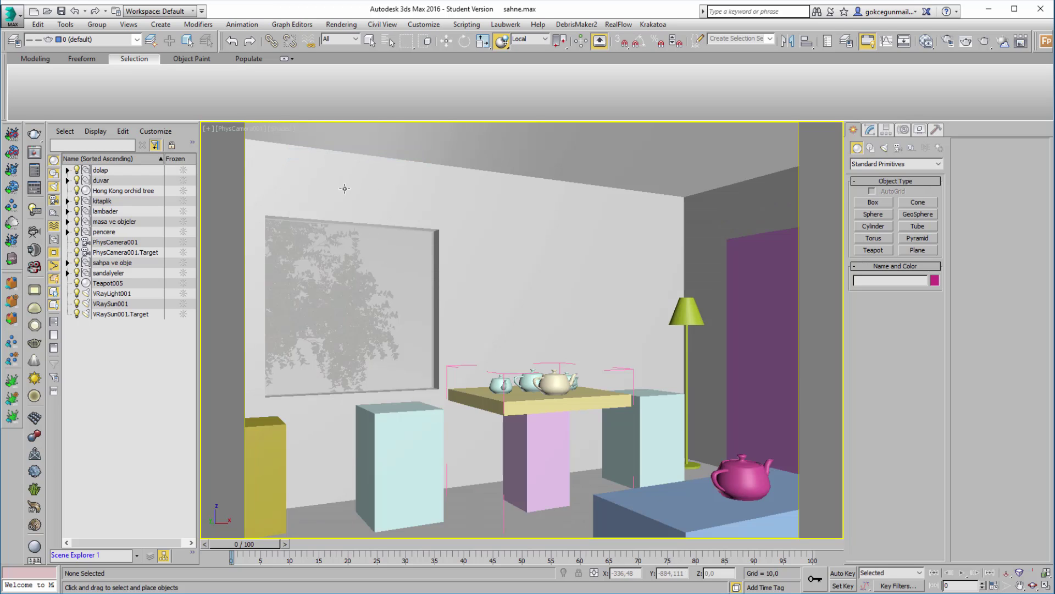
{"action": "left_click", "coordinate": [276, 130]}
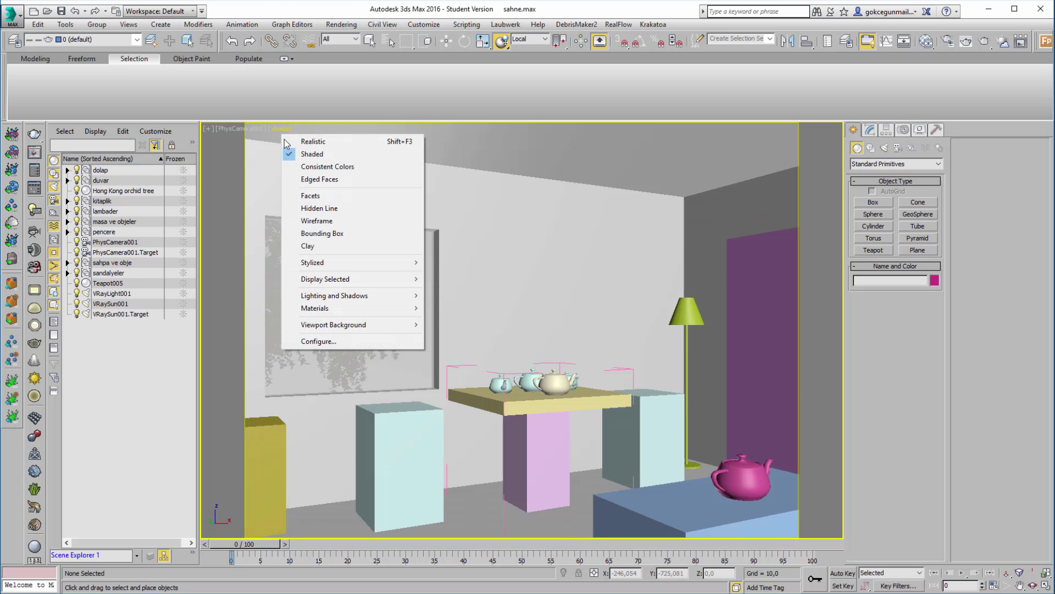
{"action": "left_click", "coordinate": [322, 250]}
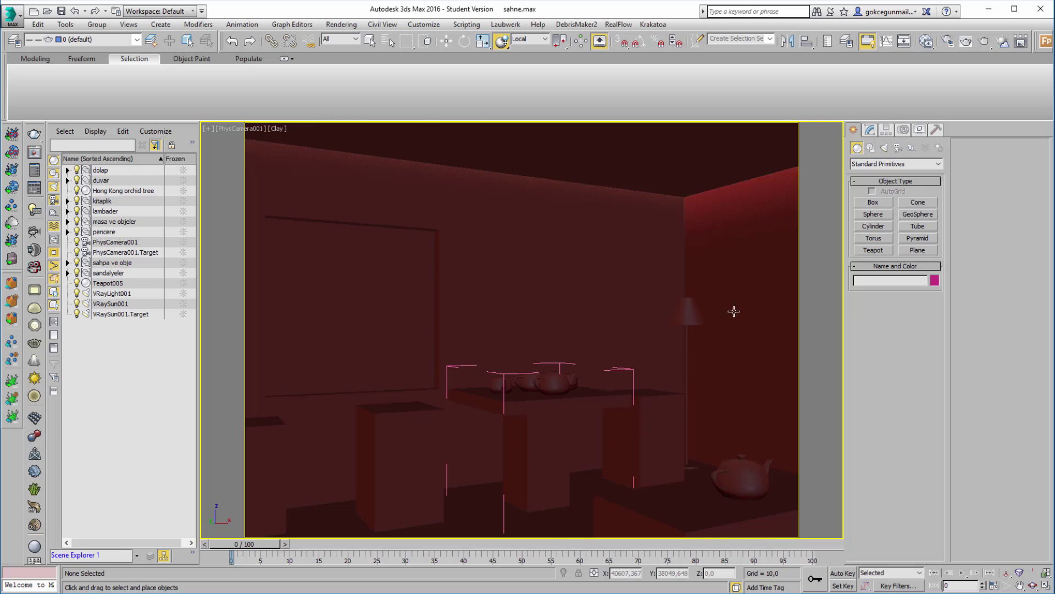
{"action": "left_click", "coordinate": [276, 129]}
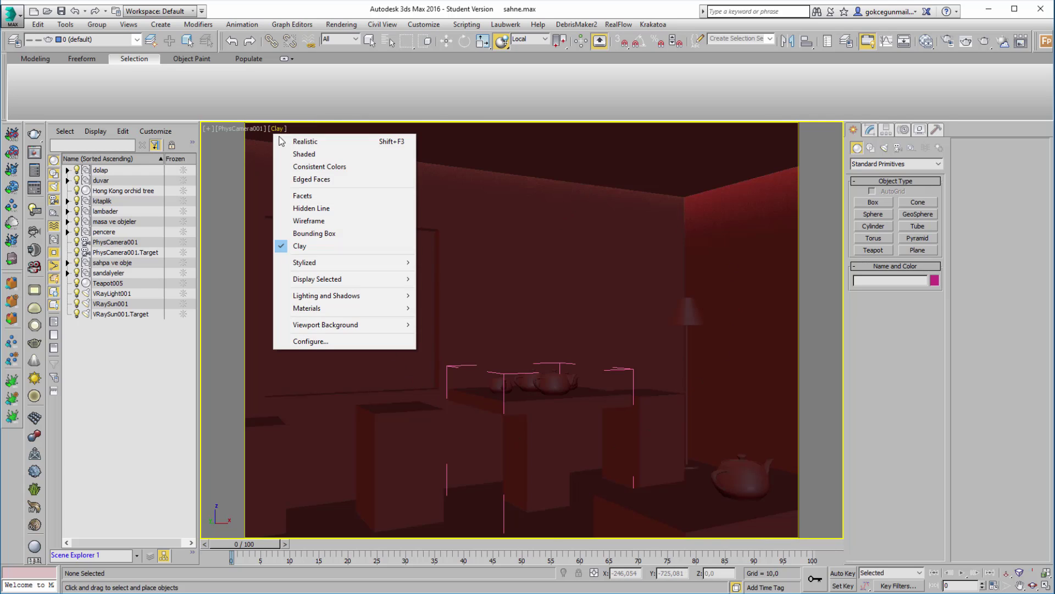
{"action": "left_click", "coordinate": [331, 105]}
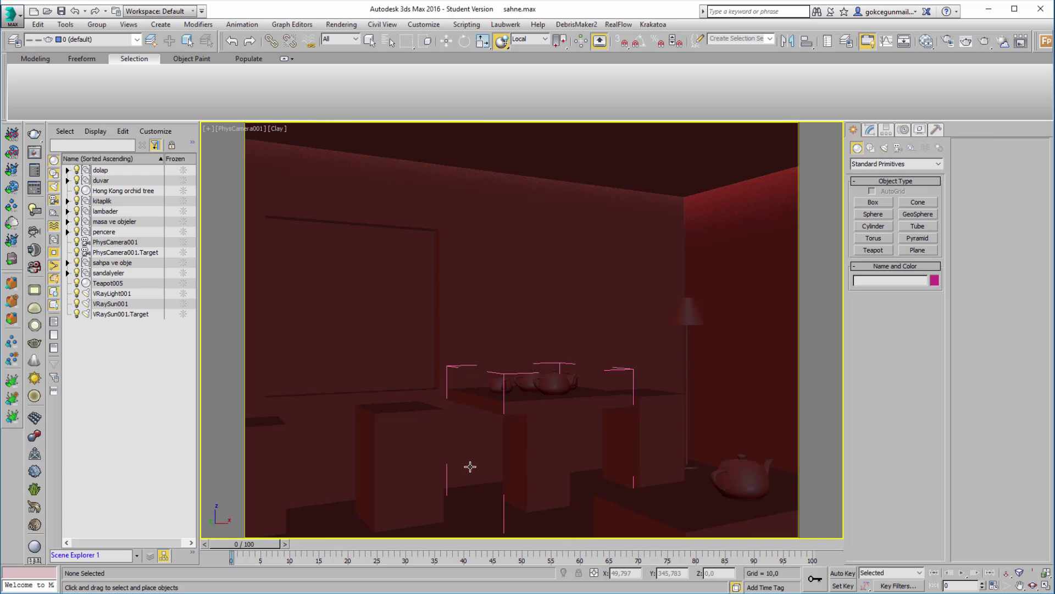
{"action": "left_click", "coordinate": [557, 382]}
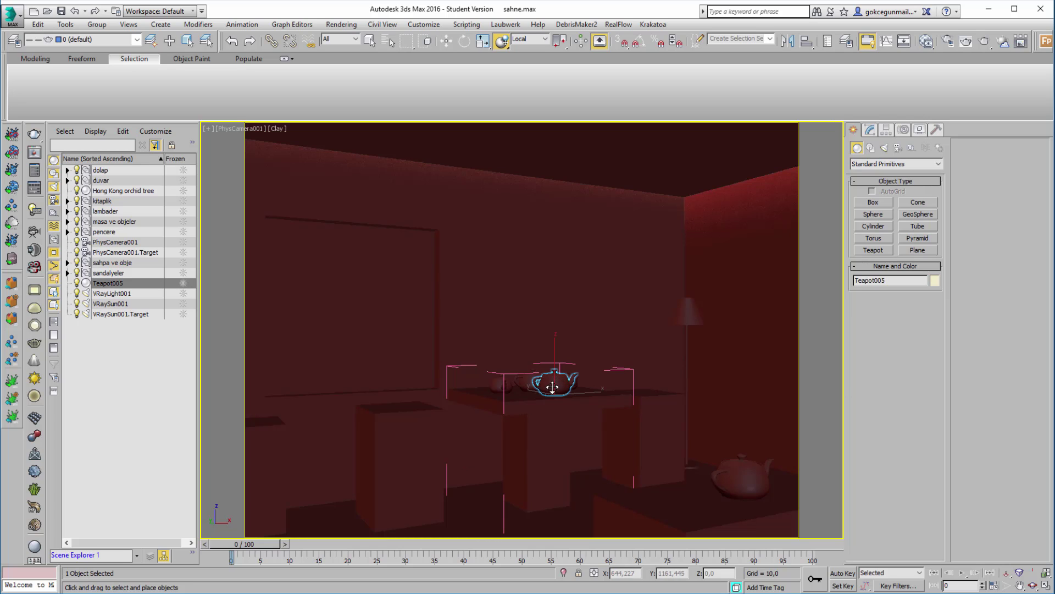
{"action": "key", "text": "alt+q"}
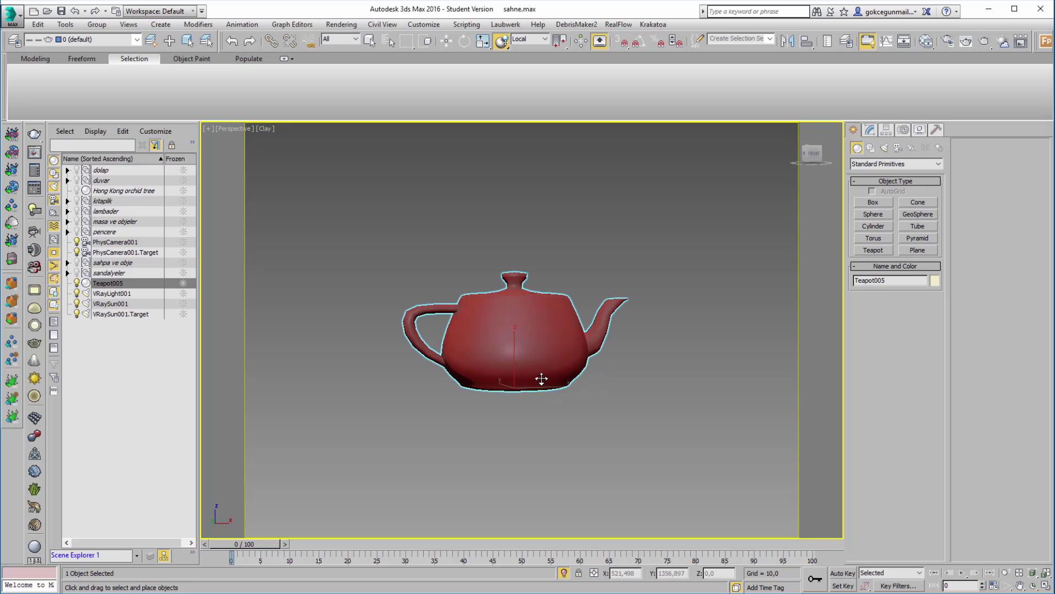
{"action": "mouse_move", "coordinate": [538, 443]}
{"action": "middle_mouse_down", "text": "alt"}
{"action": "mouse_move", "coordinate": [340, 354]}
{"action": "mouse_move", "coordinate": [370, 299]}
{"action": "mouse_move", "coordinate": [424, 337]}
{"action": "mouse_move", "coordinate": [549, 324]}
{"action": "mouse_move", "coordinate": [501, 355]}
{"action": "mouse_move", "coordinate": [528, 353]}
{"action": "mouse_move", "coordinate": [513, 370]}
{"action": "middle_mouse_up", "text": "alt"}
{"action": "mouse_move", "coordinate": [529, 331]}
{"action": "middle_mouse_down", "text": "alt"}
{"action": "mouse_move", "coordinate": [417, 358]}
{"action": "mouse_move", "coordinate": [368, 344]}
{"action": "middle_mouse_up", "text": "alt"}
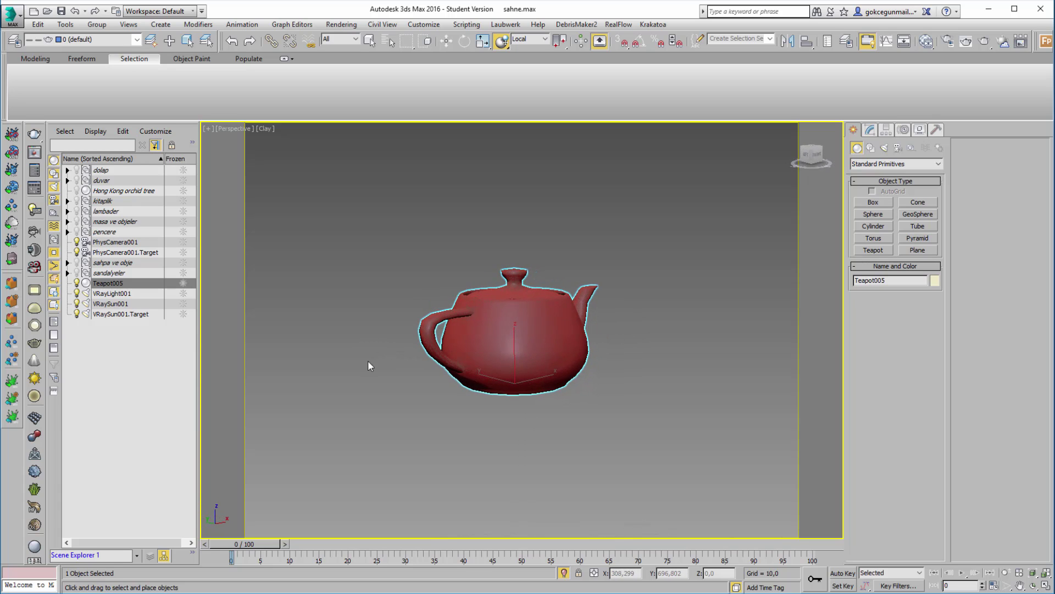
{"action": "left_click", "coordinate": [443, 441]}
{"action": "key", "text": "c"}
{"action": "key", "text": "w"}
{"action": "right_click", "coordinate": [479, 415]}
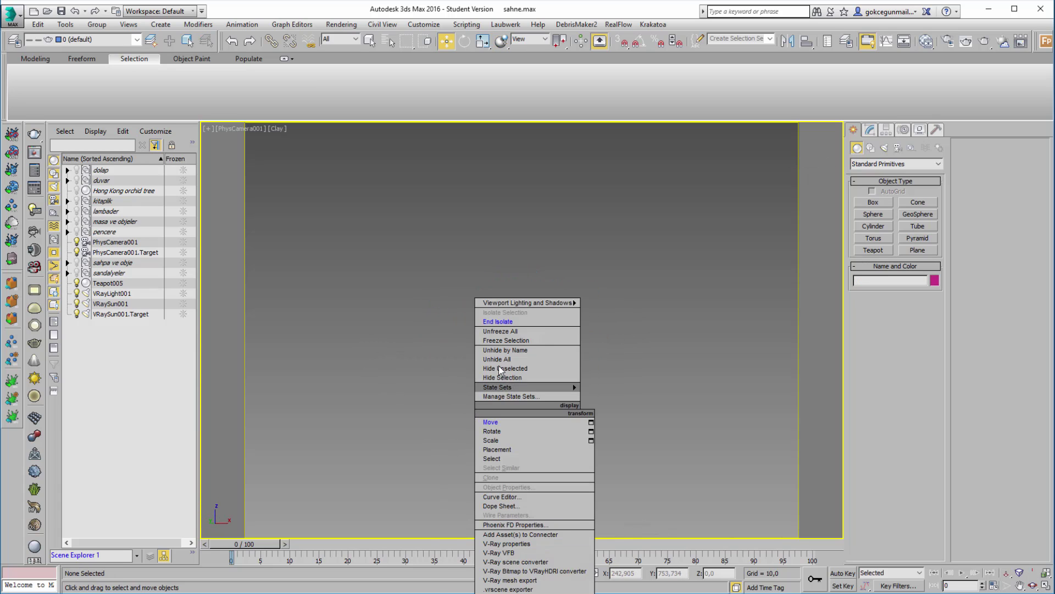
{"action": "left_click", "coordinate": [494, 254]}
{"action": "left_click", "coordinate": [279, 130]}
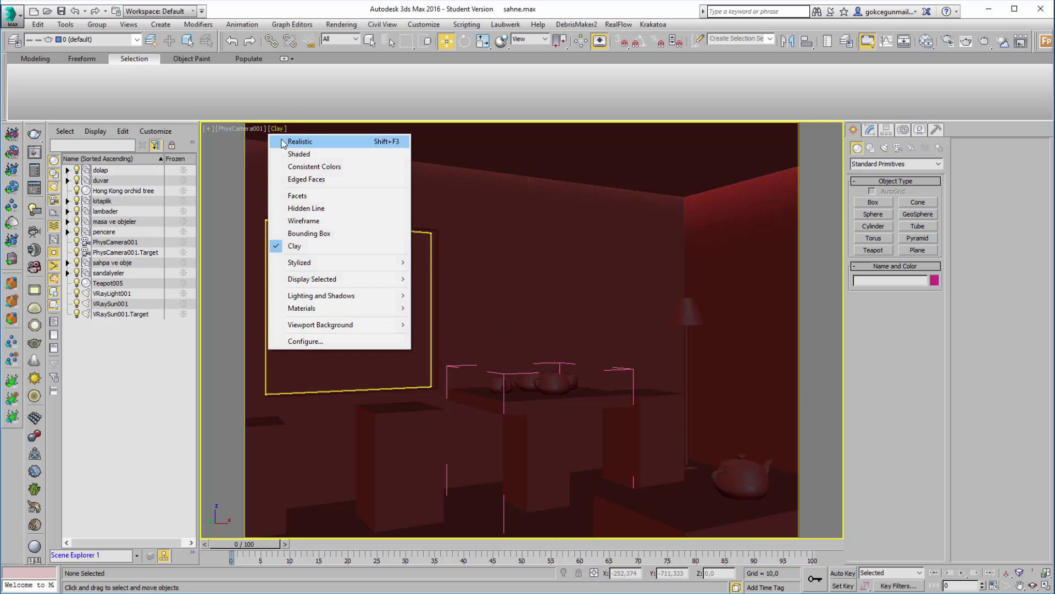
{"action": "left_click", "coordinate": [302, 149]}
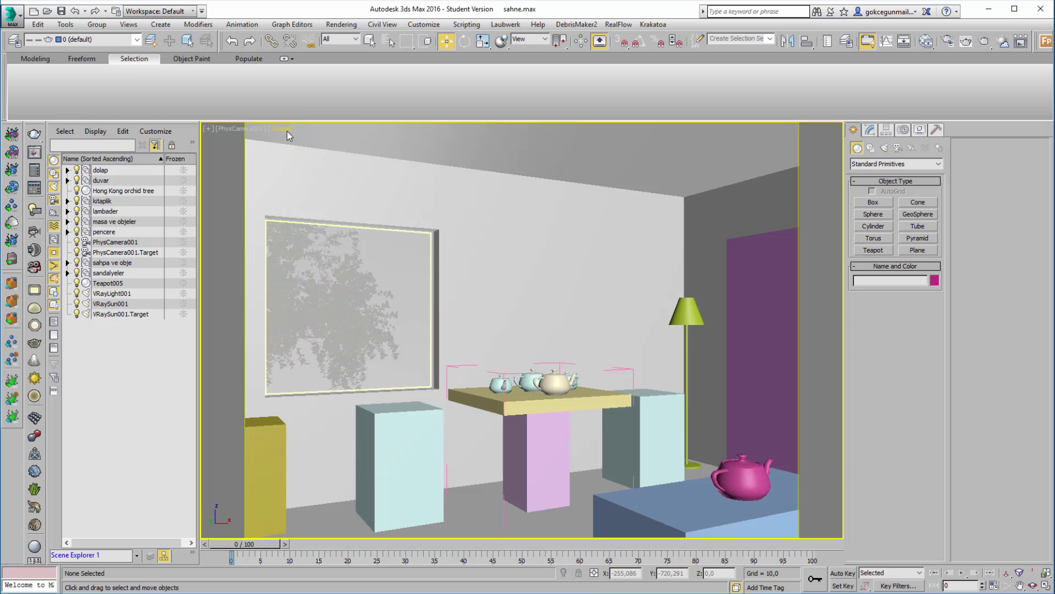
{"action": "left_click", "coordinate": [287, 132]}
{"action": "left_click", "coordinate": [448, 264]}
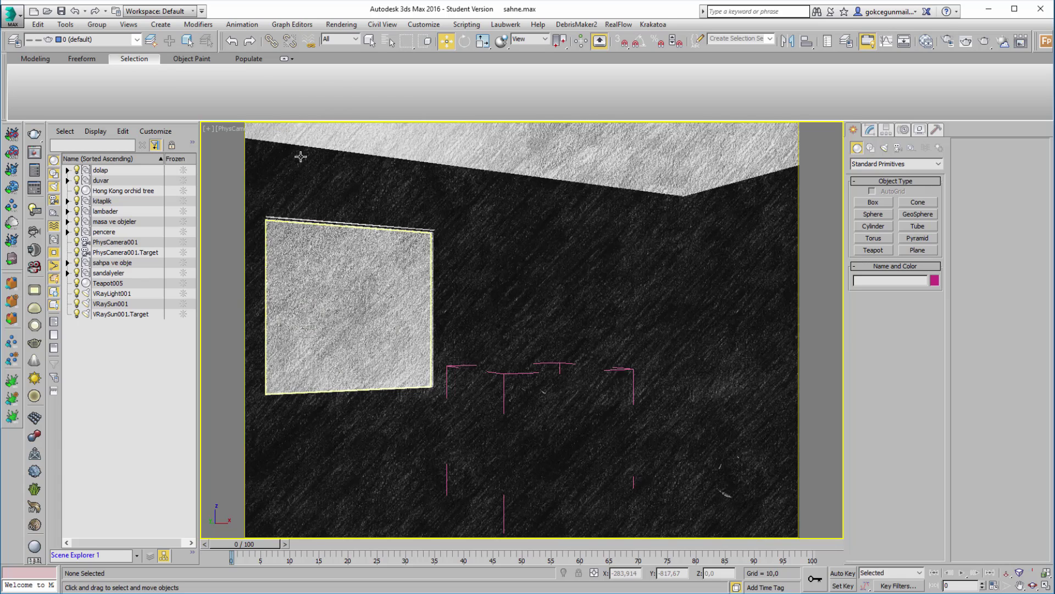
{"action": "left_click", "coordinate": [271, 129]}
{"action": "mouse_move", "coordinate": [300, 262]}
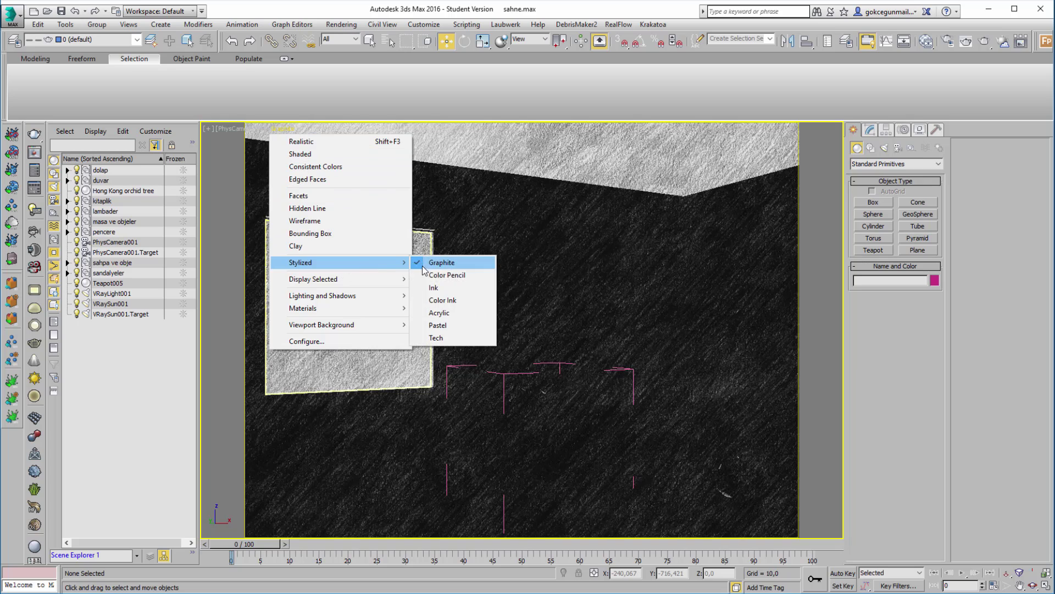
{"action": "left_click", "coordinate": [434, 287]}
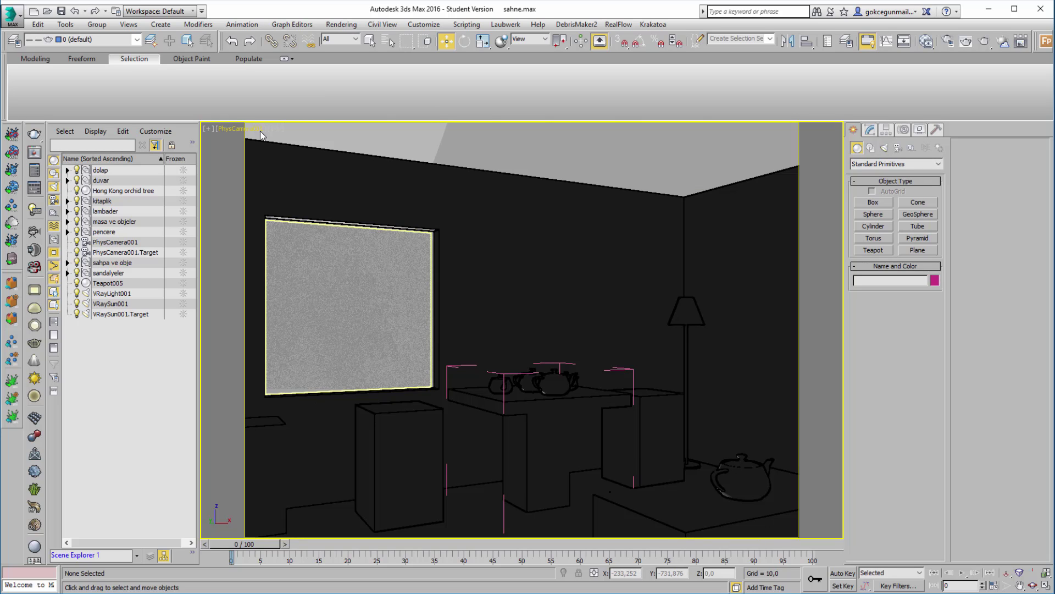
{"action": "left_click", "coordinate": [273, 128]}
{"action": "mouse_move", "coordinate": [303, 262]}
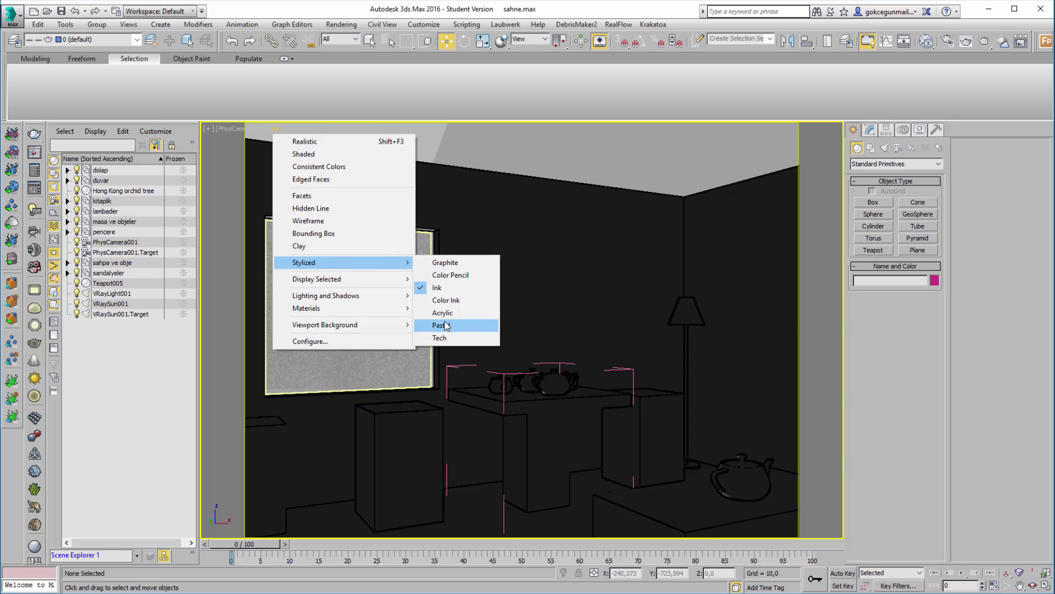
{"action": "left_click", "coordinate": [443, 314]}
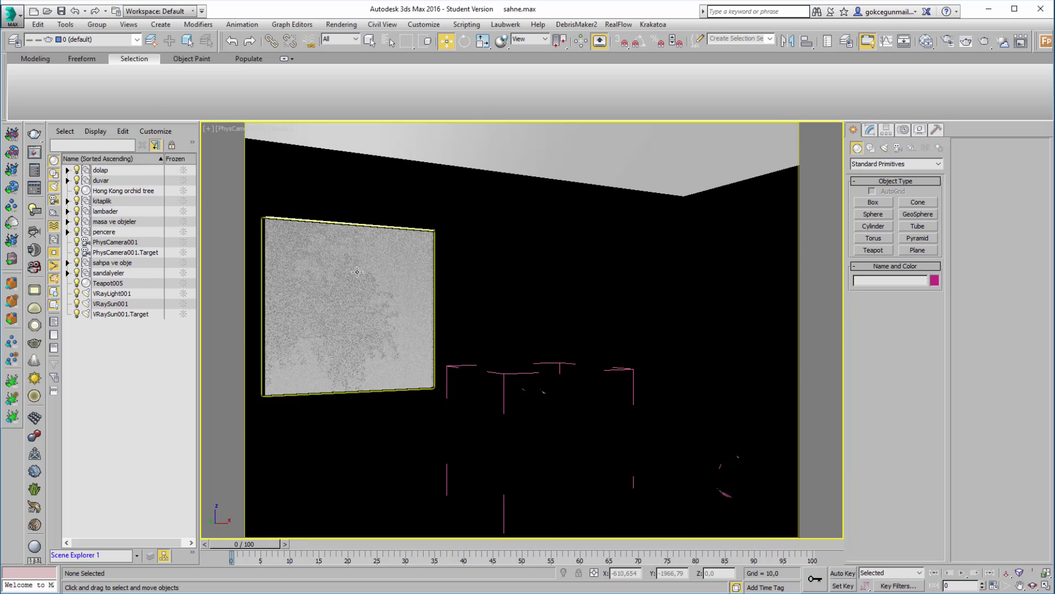
{"action": "left_click", "coordinate": [283, 128]}
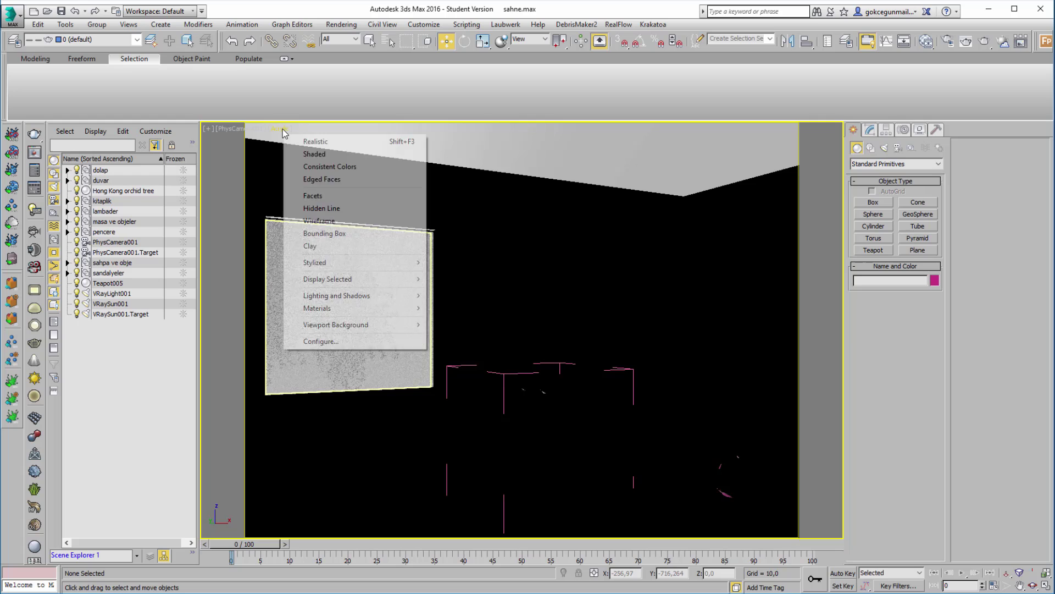
{"action": "left_click", "coordinate": [307, 155]}
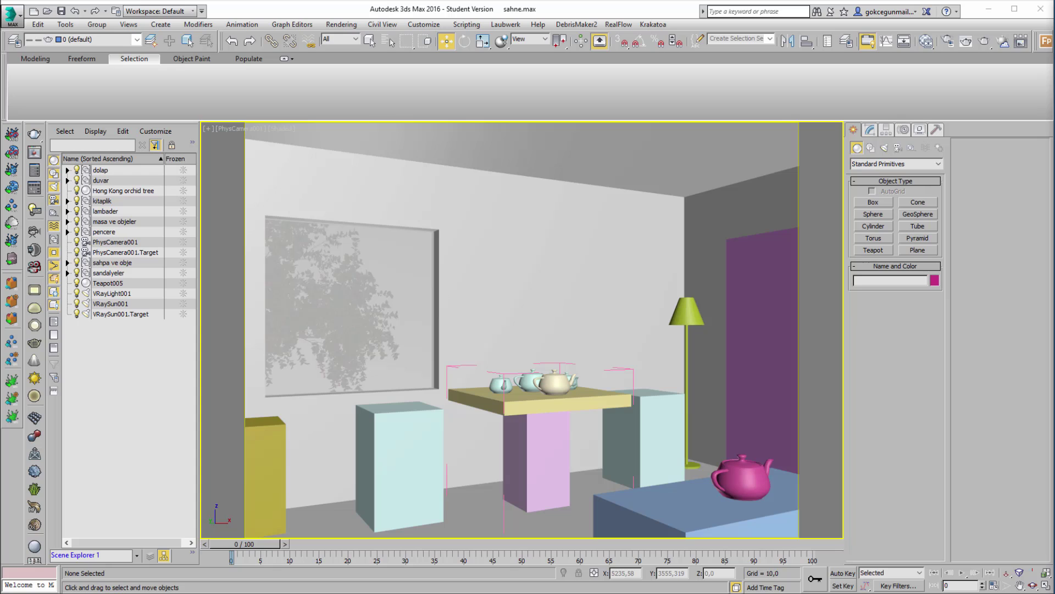
{"action": "left_click", "coordinate": [209, 128]}
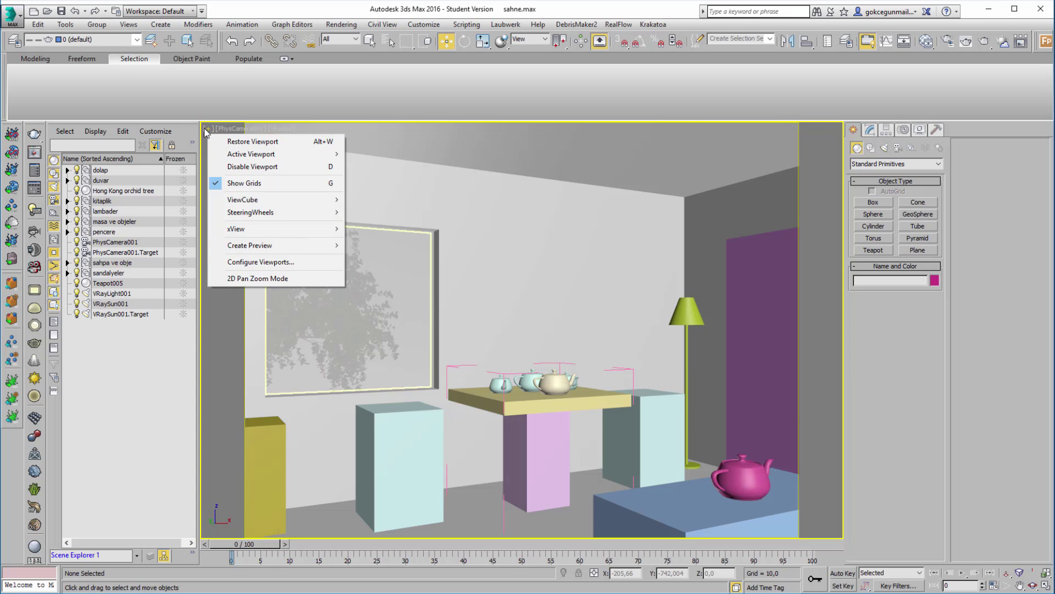
{"action": "left_click", "coordinate": [129, 27]}
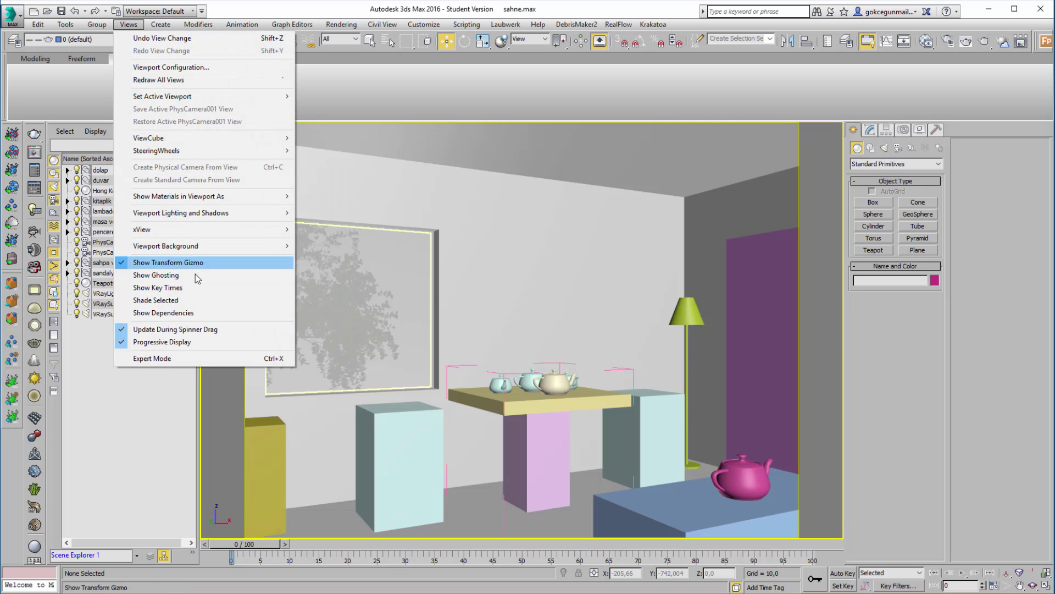
{"action": "left_click", "coordinate": [185, 68]}
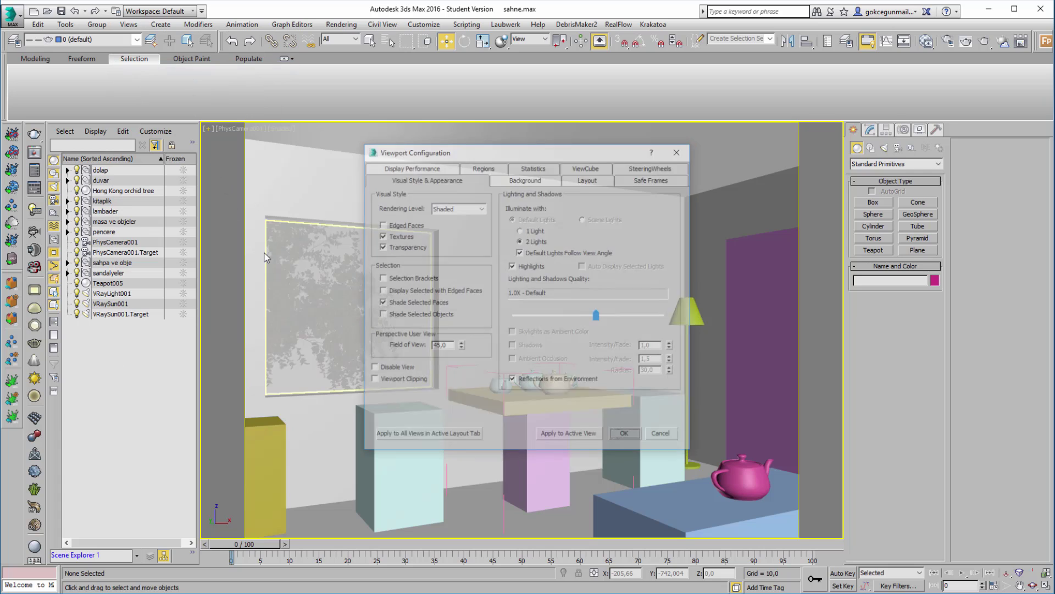
{"action": "left_click_drag", "start_coordinate": [446, 156], "coordinate": [400, 171]}
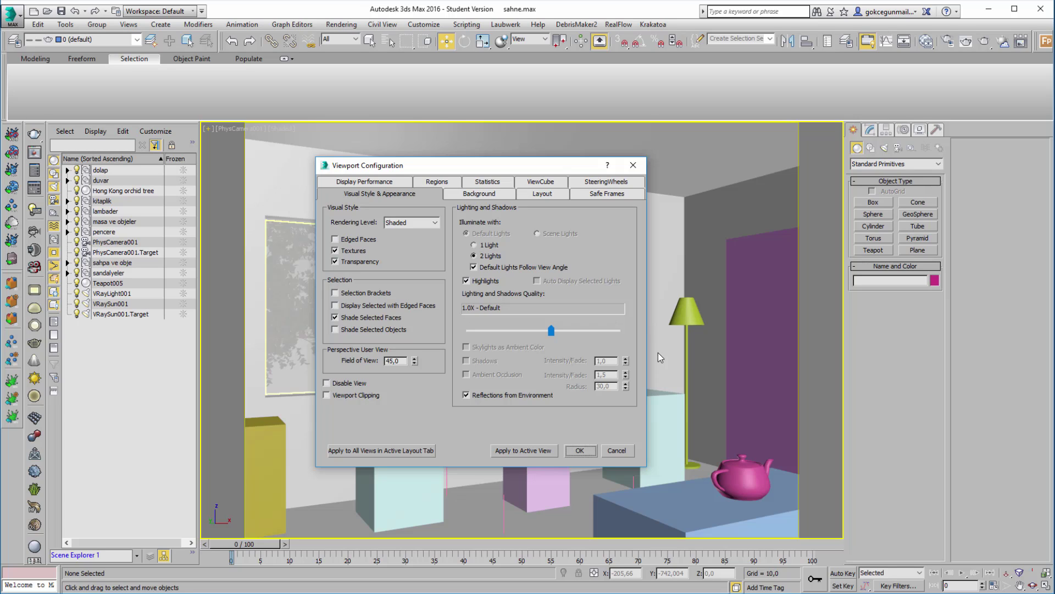
{"action": "left_click", "coordinate": [372, 182]}
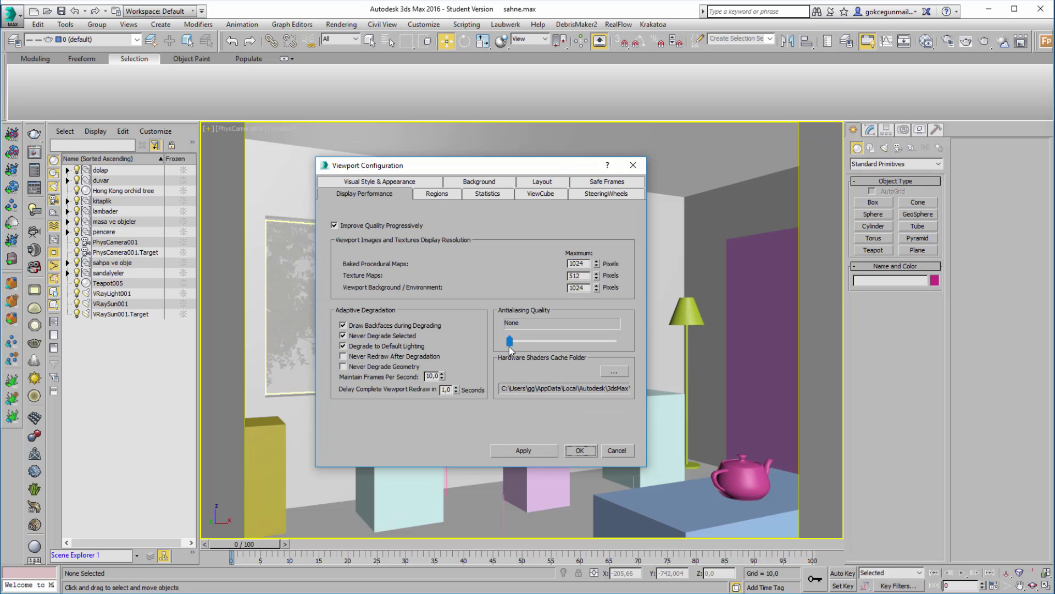
{"action": "double_click", "coordinate": [585, 276]}
{"action": "left_click", "coordinate": [637, 170]}
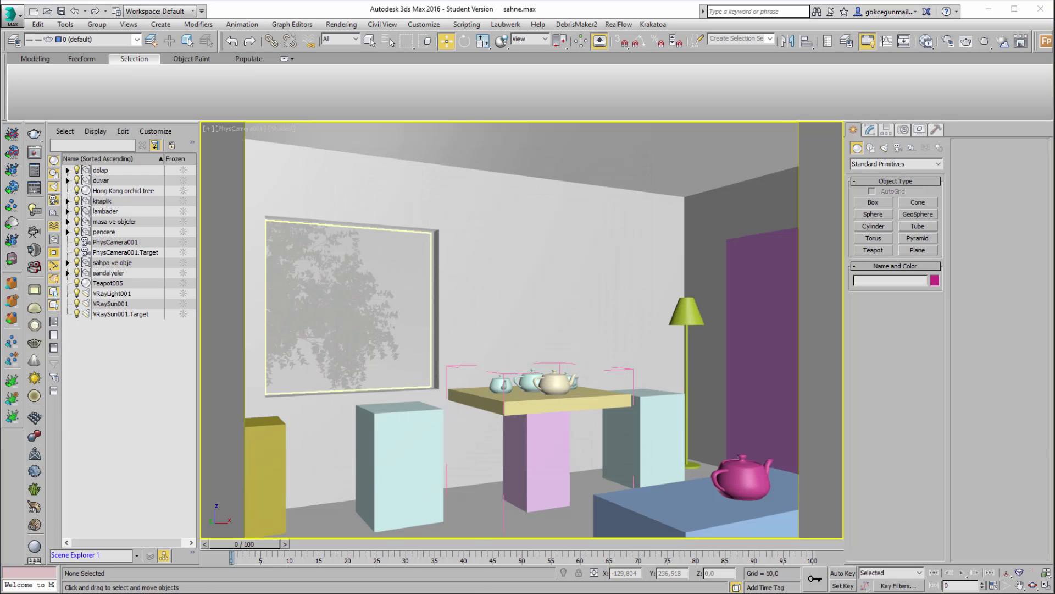
Open the ref folder in File Explorer and move its window to the right screen edge
{"action": "left_click", "coordinate": [423, 560]}
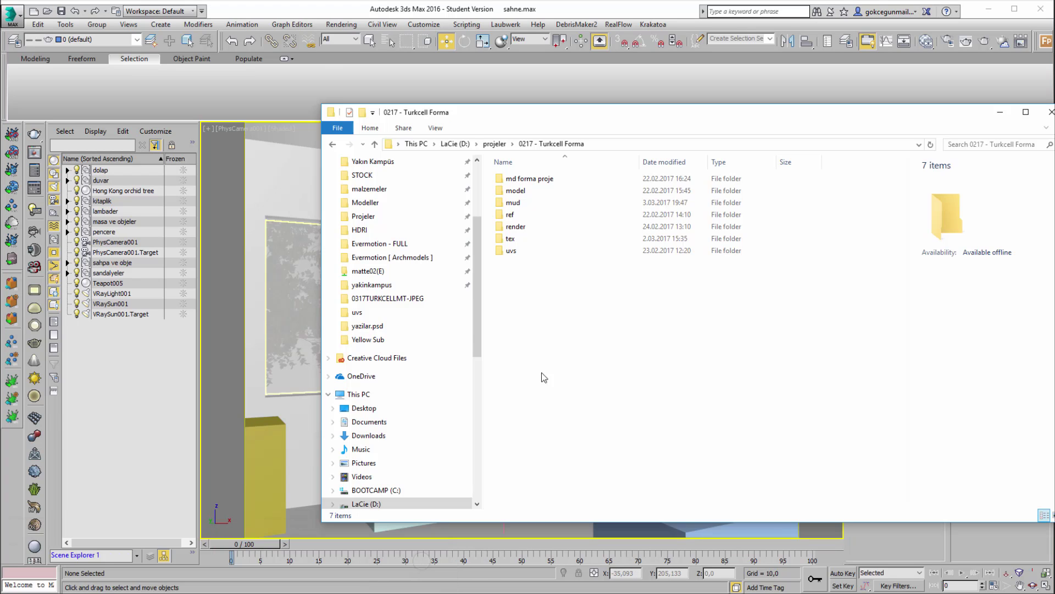
{"action": "left_click", "coordinate": [535, 215]}
{"action": "double_click", "coordinate": [534, 214]}
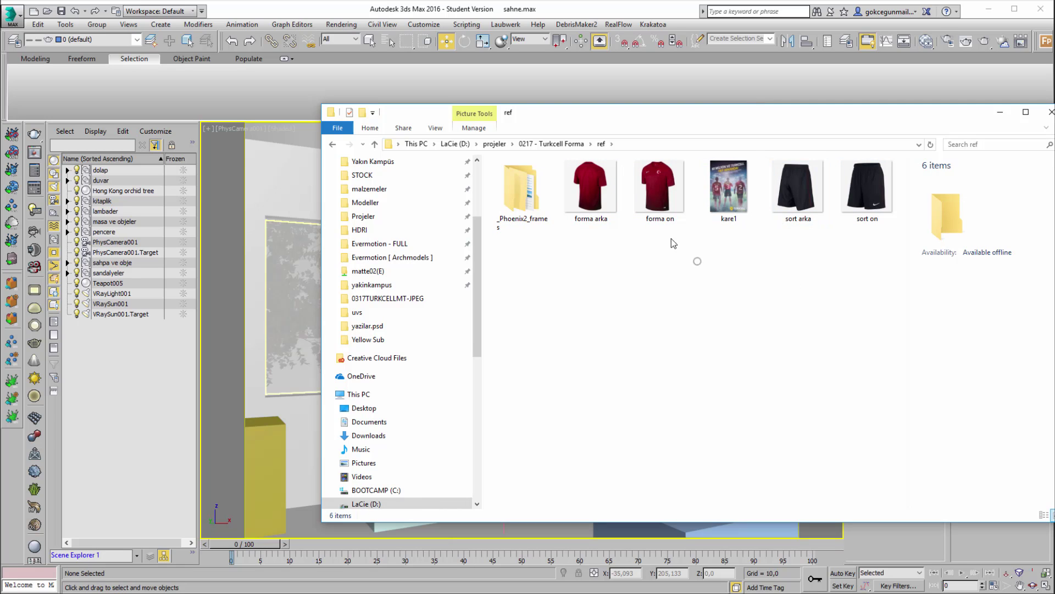
{"action": "left_click_drag", "start_coordinate": [641, 116], "coordinate": [1054, 241]}
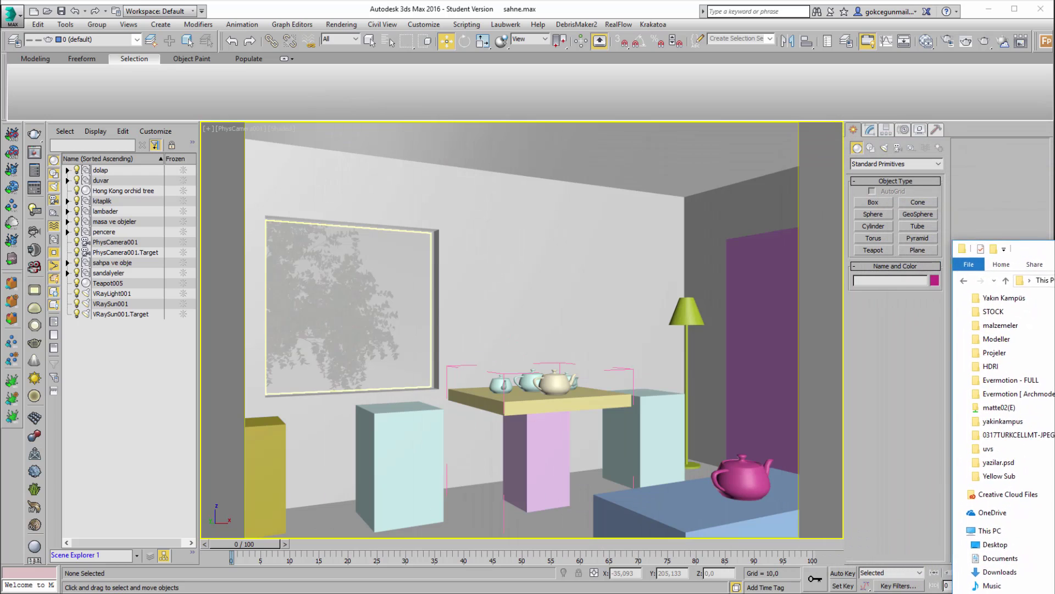
Select the duvar wall, switch to Front view and draw a plane to its right
{"action": "left_click", "coordinate": [614, 319]}
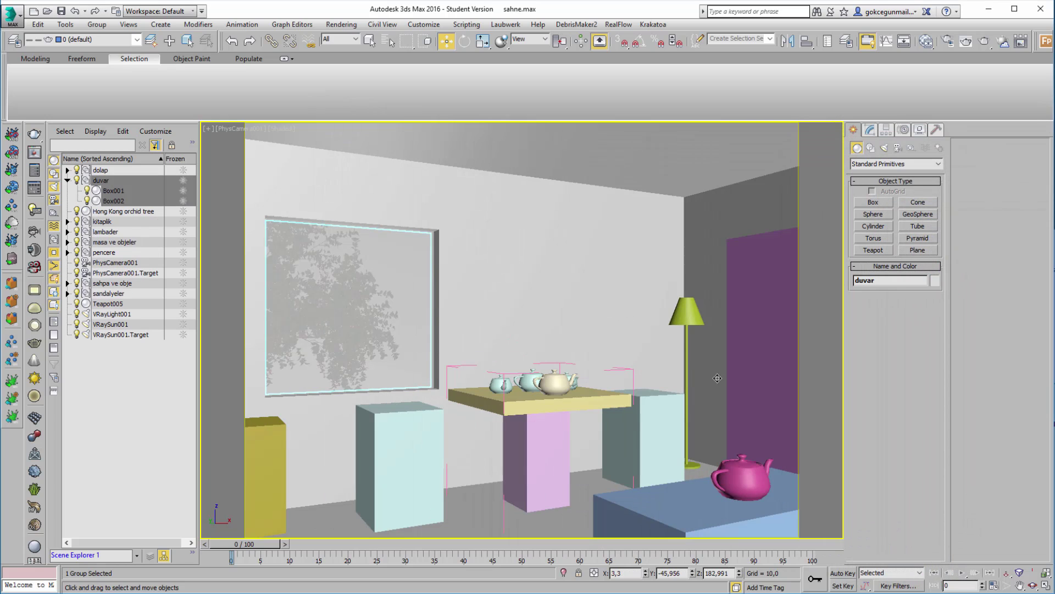
{"action": "key", "text": "f"}
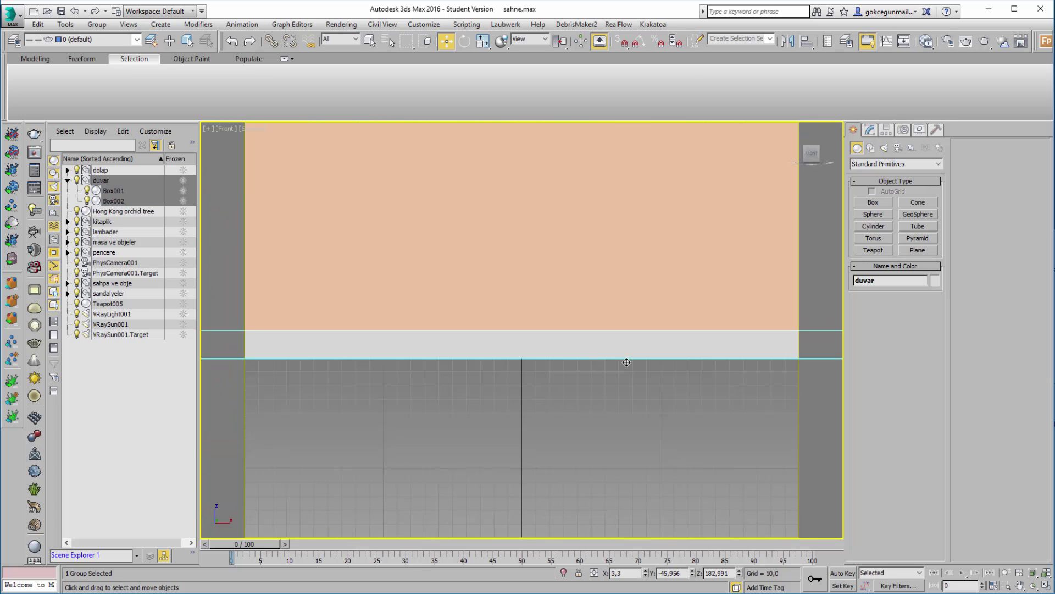
{"action": "middle_click_drag", "start_coordinate": [617, 348], "coordinate": [508, 354]}
{"action": "scroll", "coordinate": [508, 354], "scroll_direction": "down", "scroll_amount": 3}
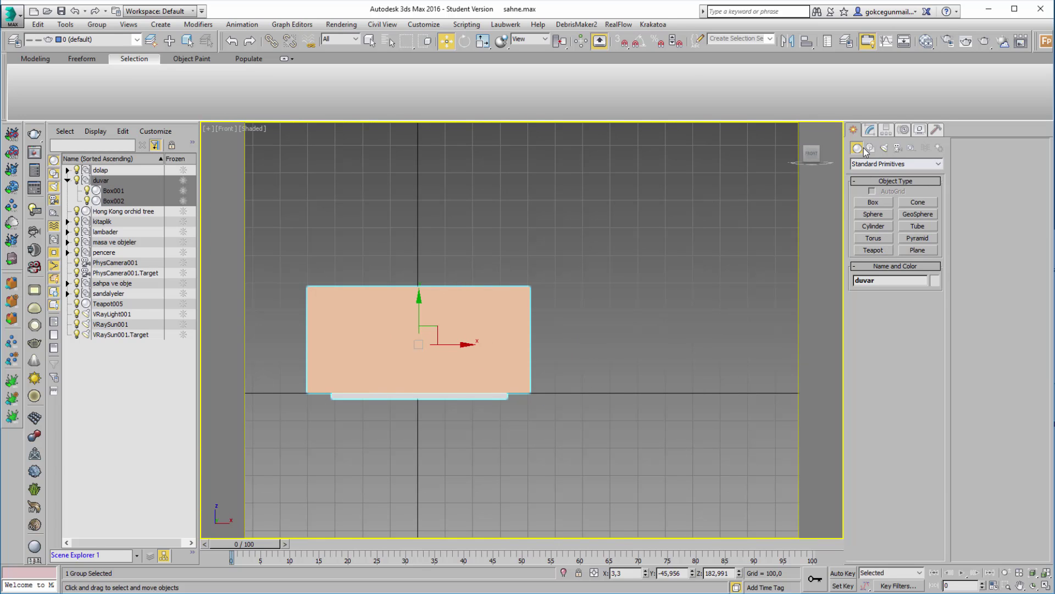
{"action": "left_click", "coordinate": [917, 249]}
{"action": "left_click_drag", "start_coordinate": [602, 308], "coordinate": [728, 393]}
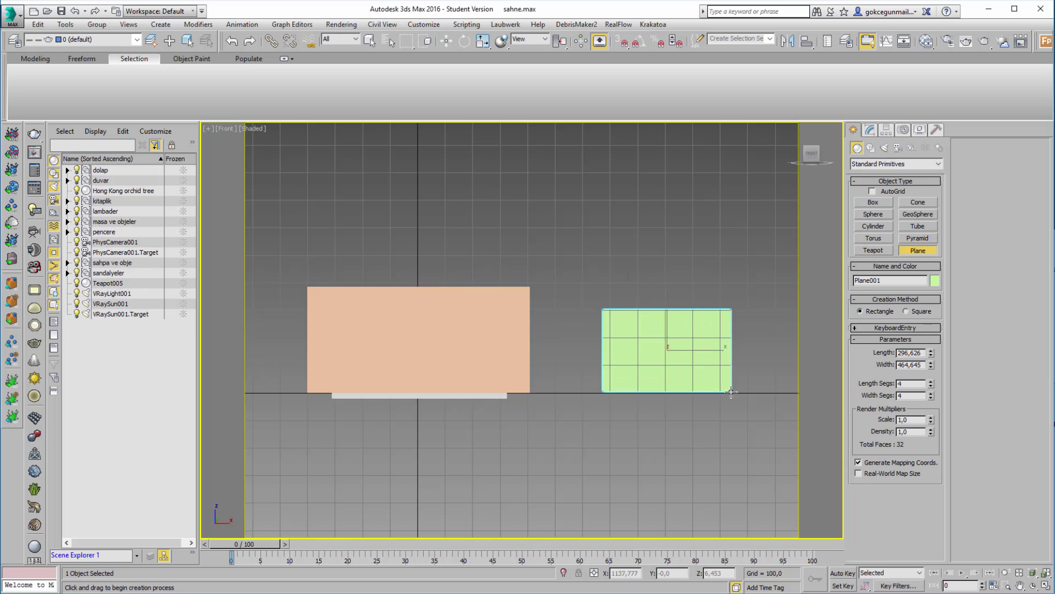
{"action": "right_click", "coordinate": [720, 376]}
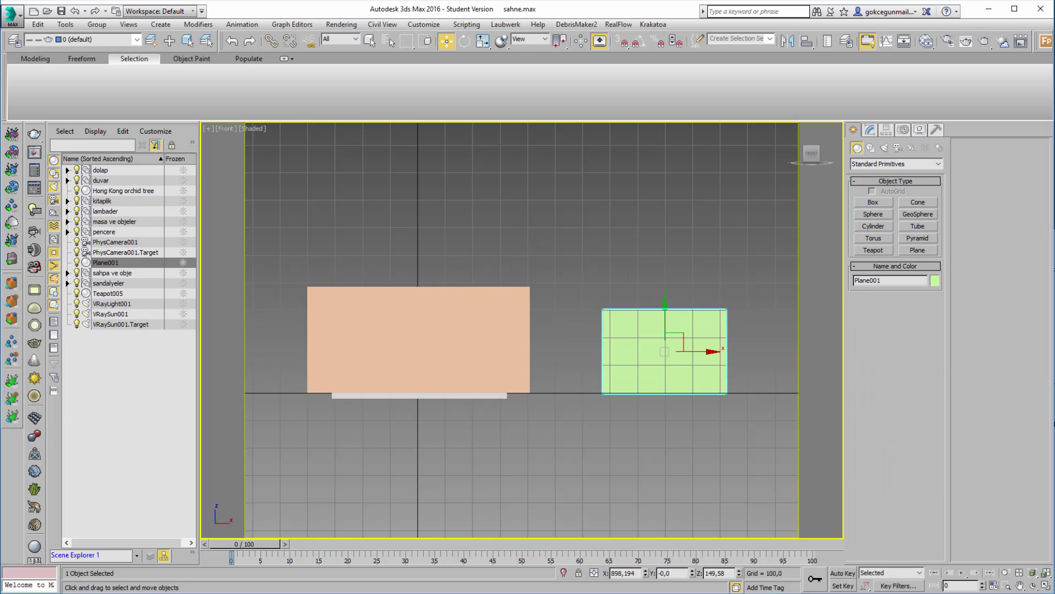
Drag the red shirt image onto the new plane, hide the grid and reselect the plane
{"action": "left_click_drag", "start_coordinate": [711, 361], "coordinate": [671, 358]}
{"action": "scroll", "coordinate": [701, 364], "scroll_direction": "up", "scroll_amount": 2}
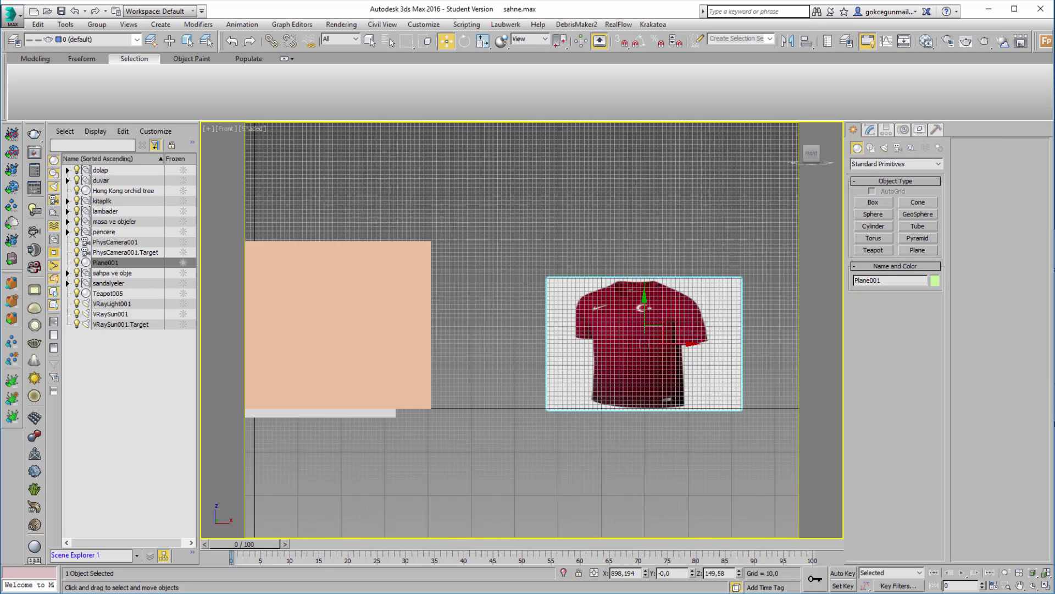
{"action": "scroll", "coordinate": [633, 341], "scroll_direction": "up", "scroll_amount": 1}
{"action": "mouse_move", "coordinate": [718, 342]}
{"action": "middle_mouse_down"}
{"action": "mouse_move", "coordinate": [632, 341]}
{"action": "mouse_move", "coordinate": [635, 364]}
{"action": "middle_mouse_up"}
{"action": "key", "text": "g"}
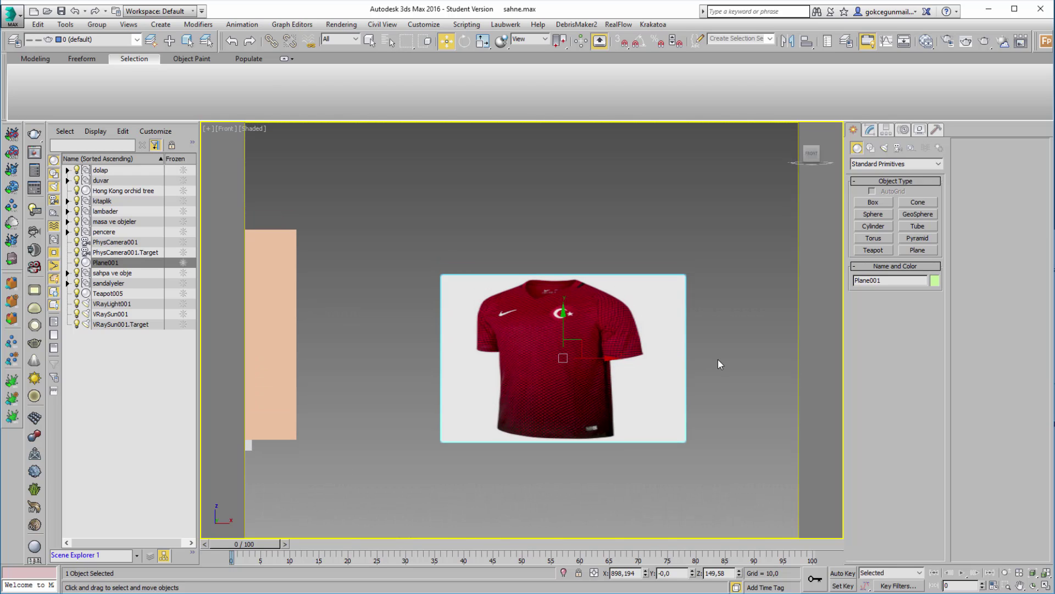
{"action": "left_click", "coordinate": [717, 358]}
{"action": "left_click", "coordinate": [655, 396]}
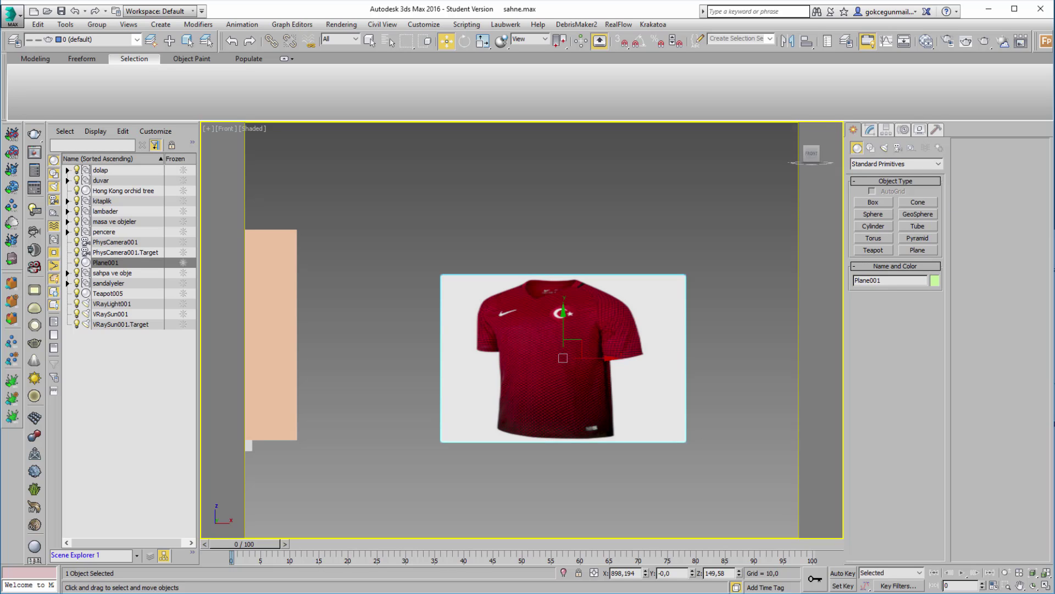
{"action": "key", "text": "alt+Tab"}
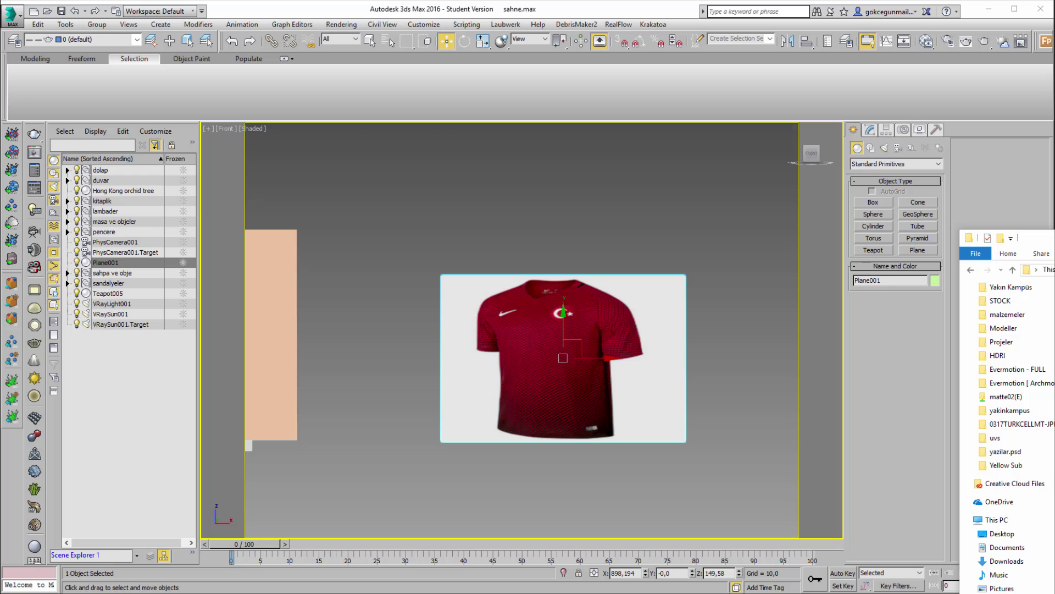
Set Plane001's Length and Width both to 300 on the Modify panel
{"action": "left_click", "coordinate": [869, 130]}
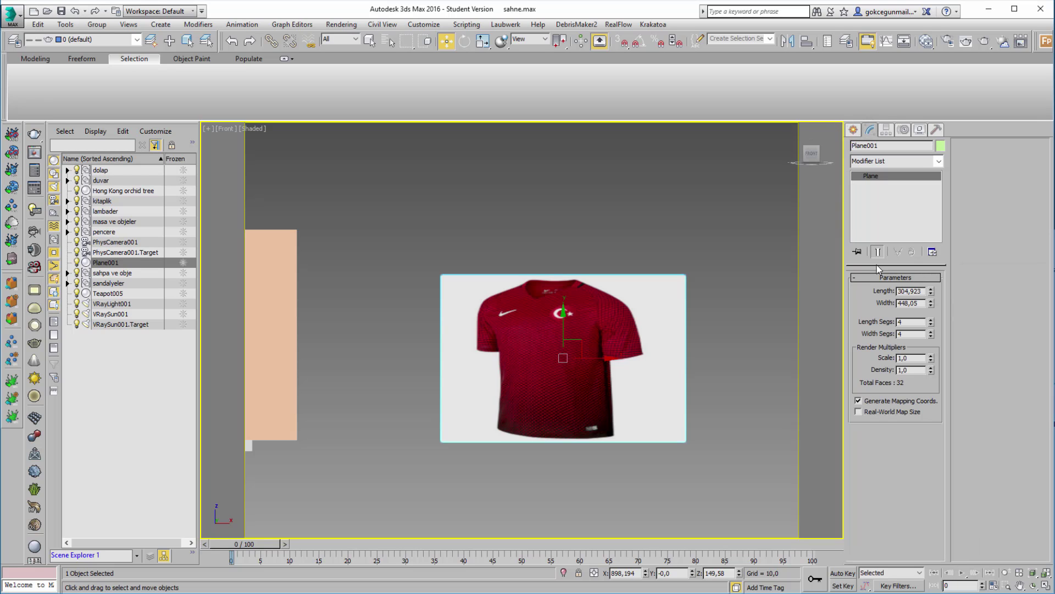
{"action": "double_click", "coordinate": [917, 287]}
{"action": "type", "text": "300"}
{"action": "key", "text": "Tab"}
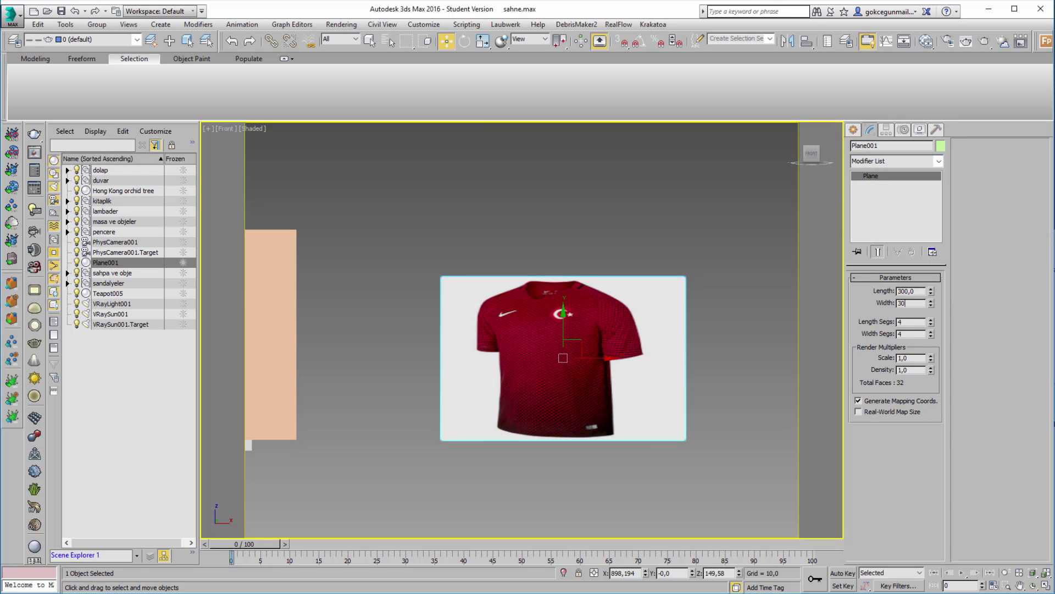
{"action": "type", "text": "300"}
{"action": "key", "text": "Return"}
Zoom and pan around the shirt plane to inspect the unstretched texture
{"action": "scroll", "coordinate": [575, 337], "scroll_direction": "up", "scroll_amount": 3}
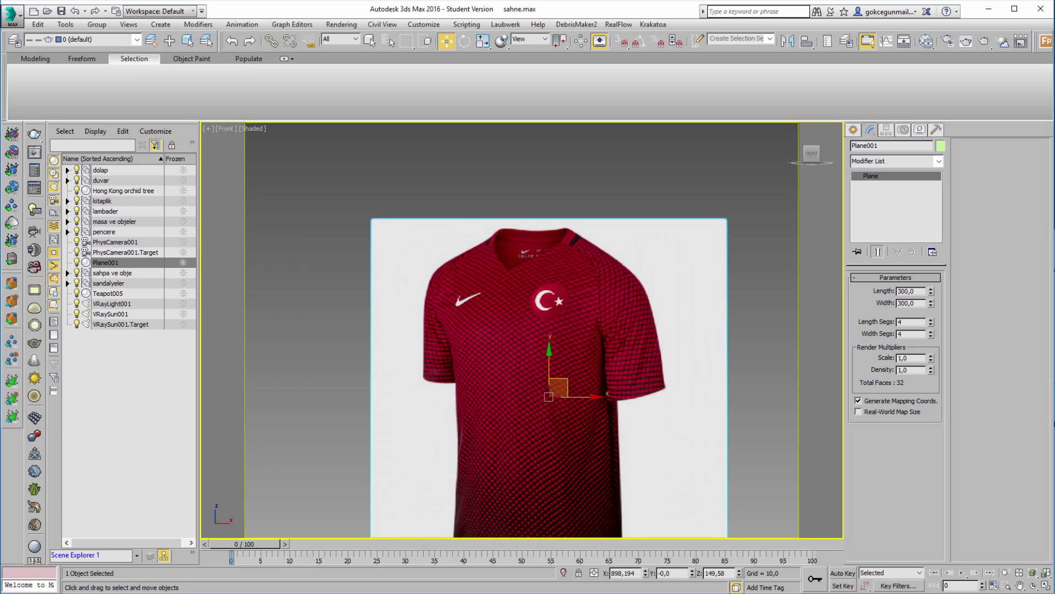
{"action": "scroll", "coordinate": [574, 336], "scroll_direction": "up", "scroll_amount": 3}
{"action": "scroll", "coordinate": [575, 336], "scroll_direction": "up", "scroll_amount": 2}
{"action": "scroll", "coordinate": [571, 308], "scroll_direction": "up", "scroll_amount": 2}
{"action": "scroll", "coordinate": [579, 282], "scroll_direction": "up", "scroll_amount": 2}
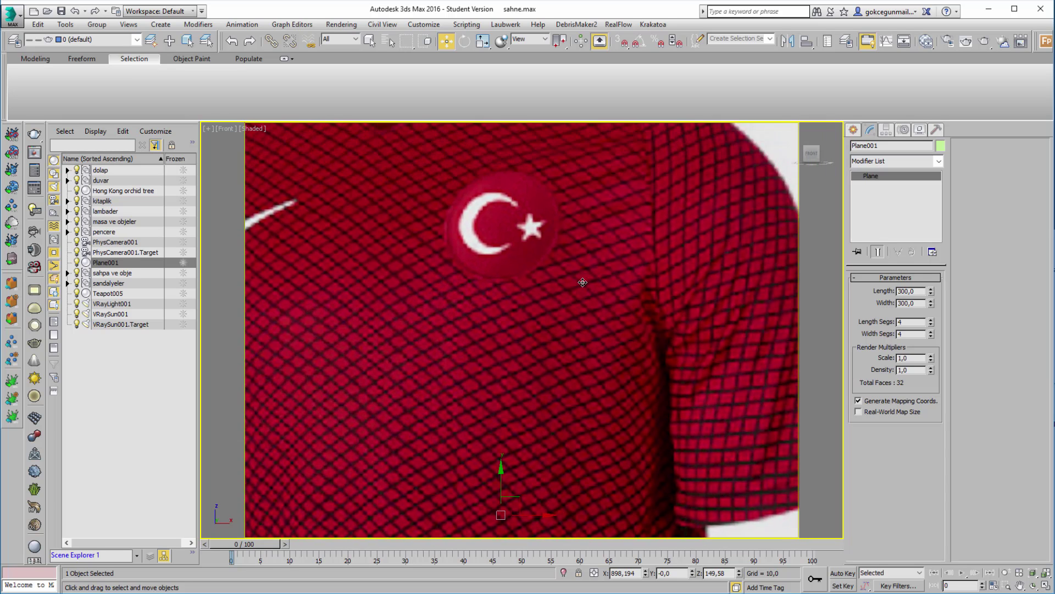
{"action": "scroll", "coordinate": [560, 285], "scroll_direction": "up", "scroll_amount": 2}
{"action": "scroll", "coordinate": [553, 320], "scroll_direction": "up", "scroll_amount": 1}
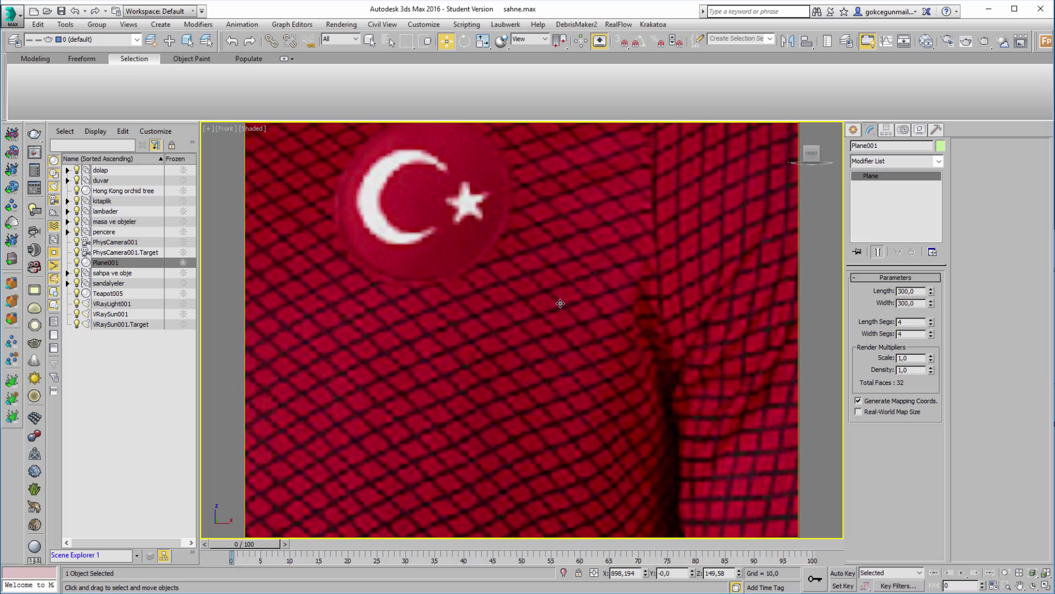
{"action": "scroll", "coordinate": [488, 341], "scroll_direction": "down", "scroll_amount": 1}
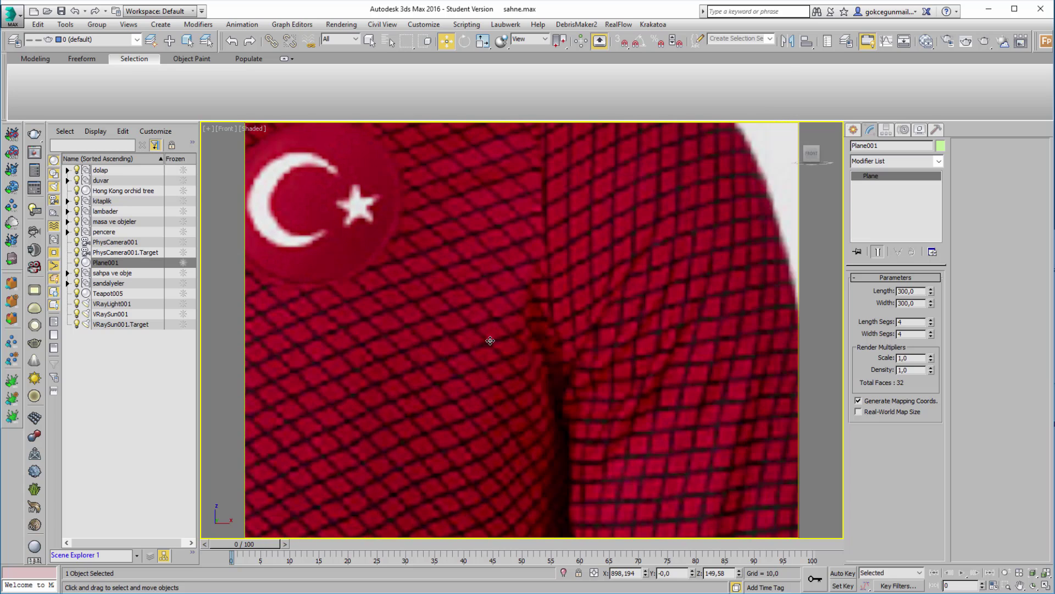
{"action": "scroll", "coordinate": [547, 347], "scroll_direction": "down", "scroll_amount": 1}
{"action": "scroll", "coordinate": [563, 280], "scroll_direction": "up", "scroll_amount": 1}
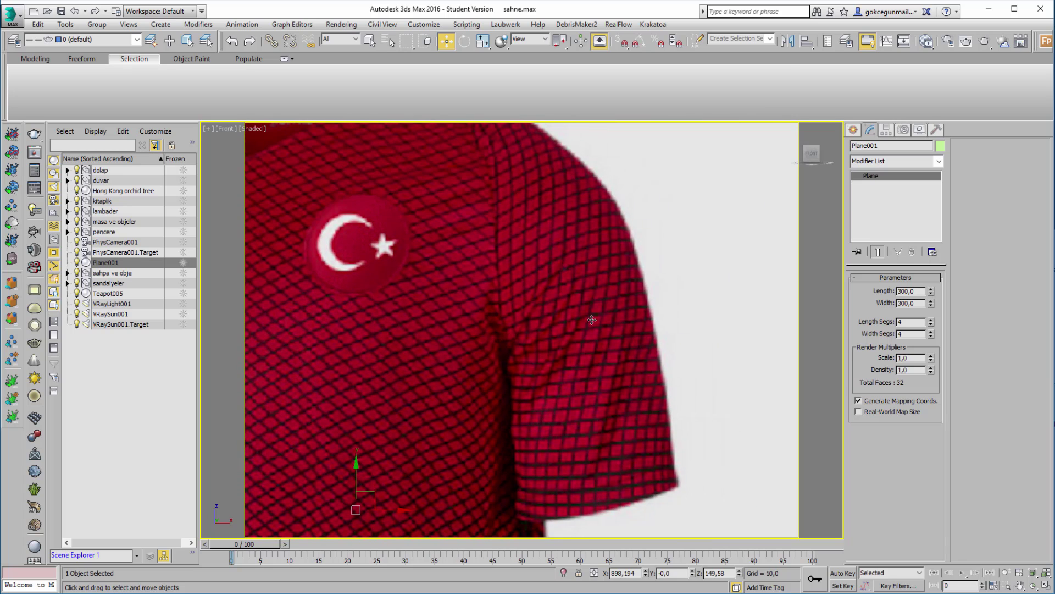
{"action": "scroll", "coordinate": [554, 424], "scroll_direction": "down", "scroll_amount": 3}
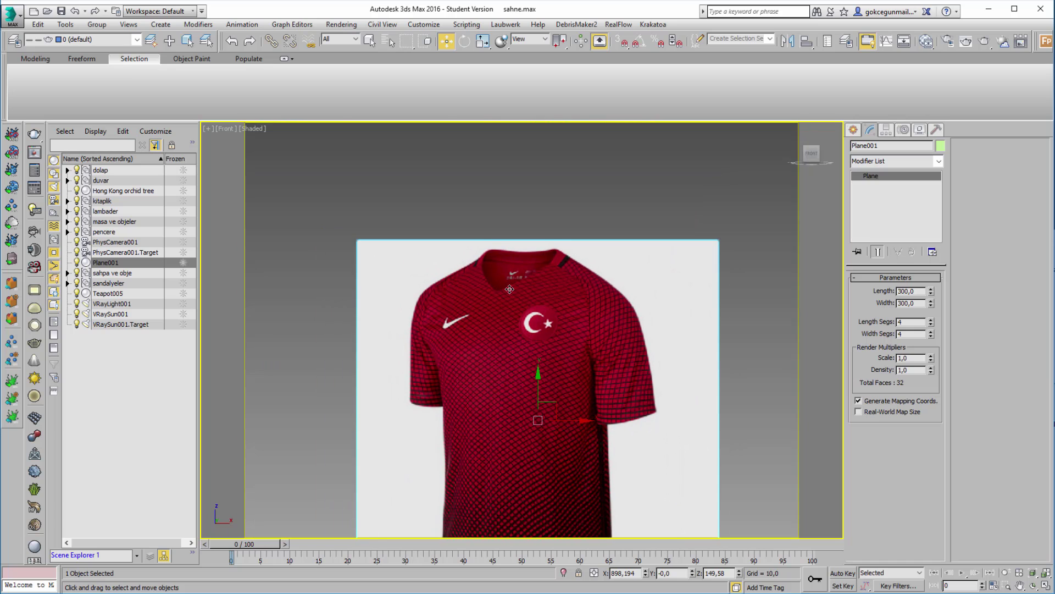
{"action": "middle_click_drag", "start_coordinate": [616, 413], "coordinate": [550, 343]}
{"action": "scroll", "coordinate": [554, 362], "scroll_direction": "up", "scroll_amount": 2}
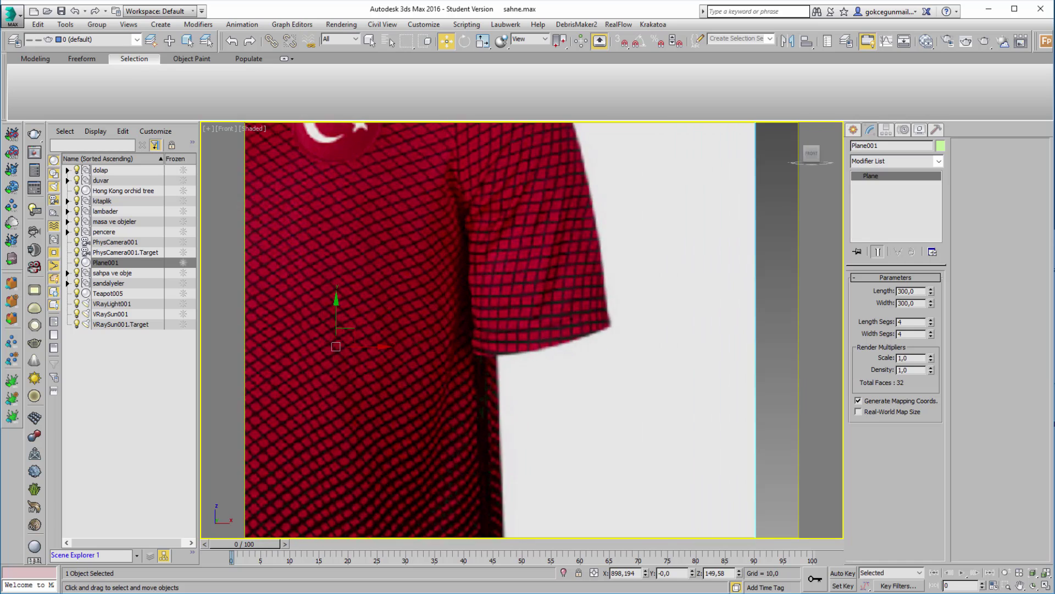
{"action": "scroll", "coordinate": [555, 362], "scroll_direction": "up", "scroll_amount": 2}
{"action": "scroll", "coordinate": [555, 362], "scroll_direction": "up", "scroll_amount": 2}
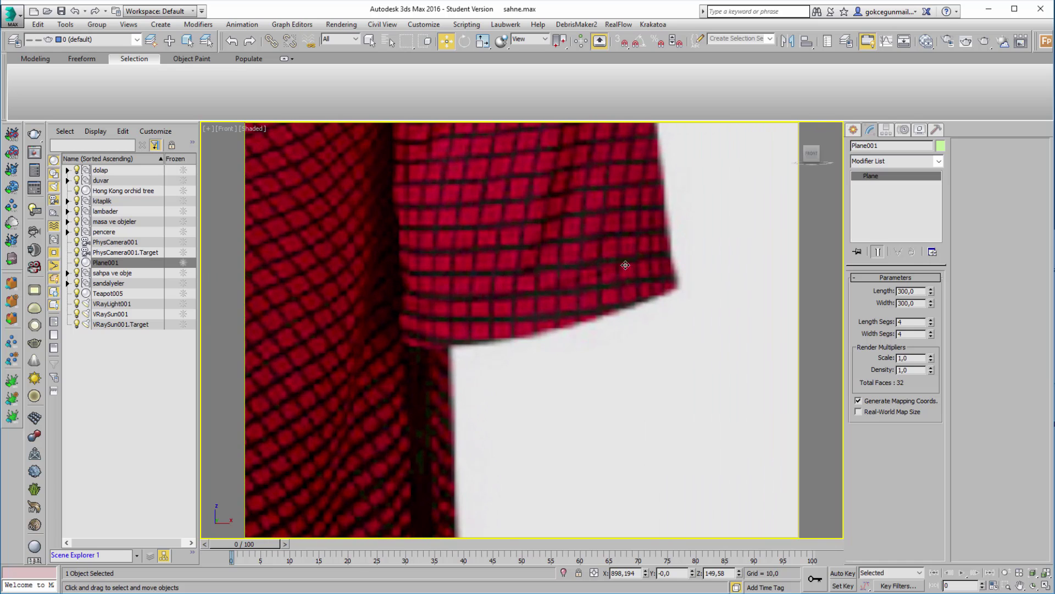
{"action": "scroll", "coordinate": [533, 284], "scroll_direction": "down", "scroll_amount": 1}
{"action": "scroll", "coordinate": [566, 303], "scroll_direction": "down", "scroll_amount": 3}
{"action": "scroll", "coordinate": [595, 321], "scroll_direction": "down", "scroll_amount": 2}
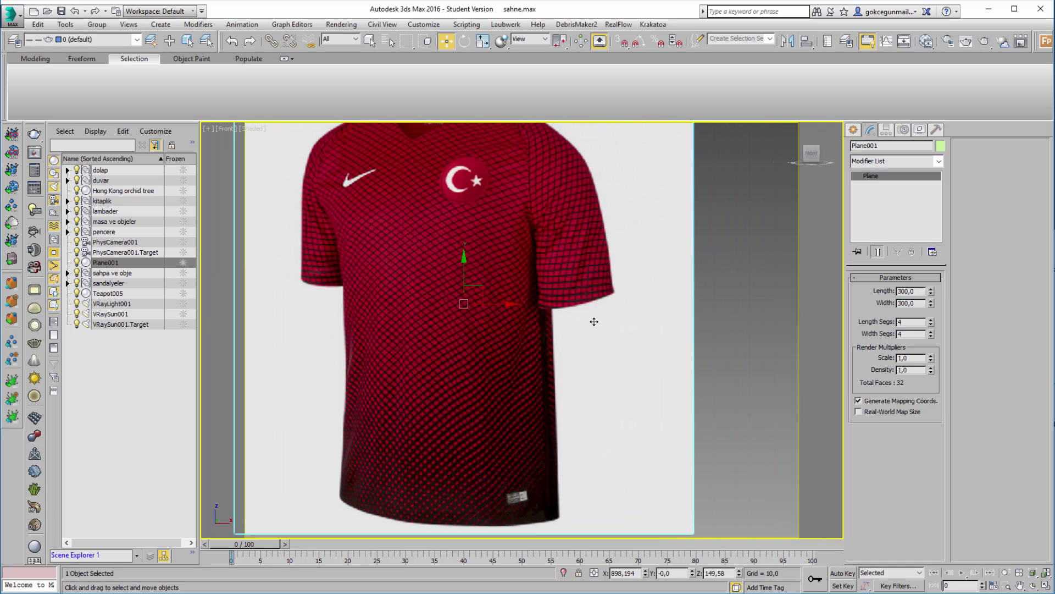
{"action": "scroll", "coordinate": [594, 321], "scroll_direction": "down", "scroll_amount": 2}
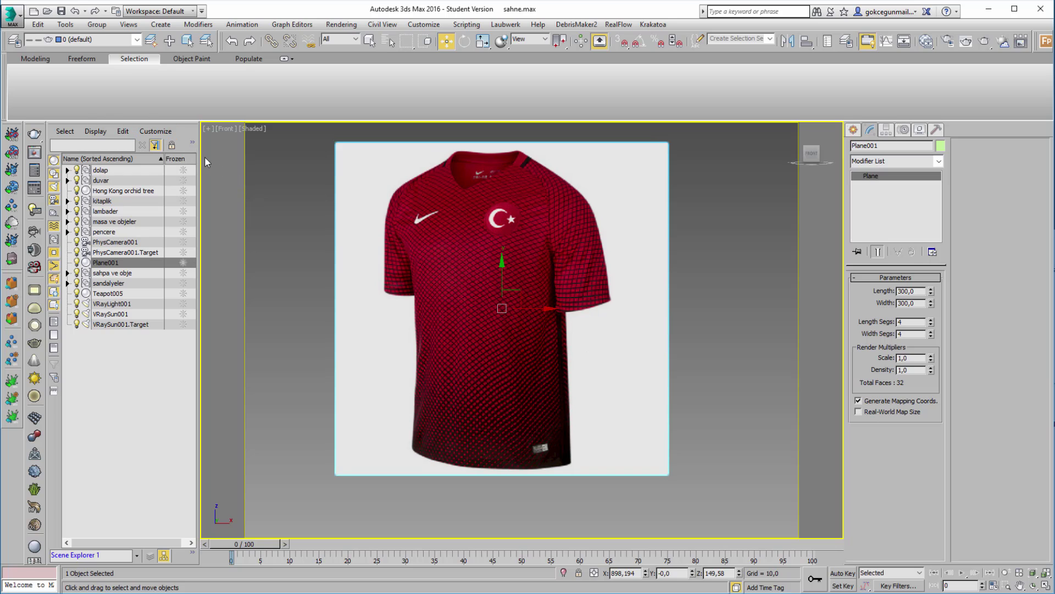
Set the Display Performance Texture Maps resolution to 1000 in Configure Viewports
{"action": "left_click", "coordinate": [209, 130]}
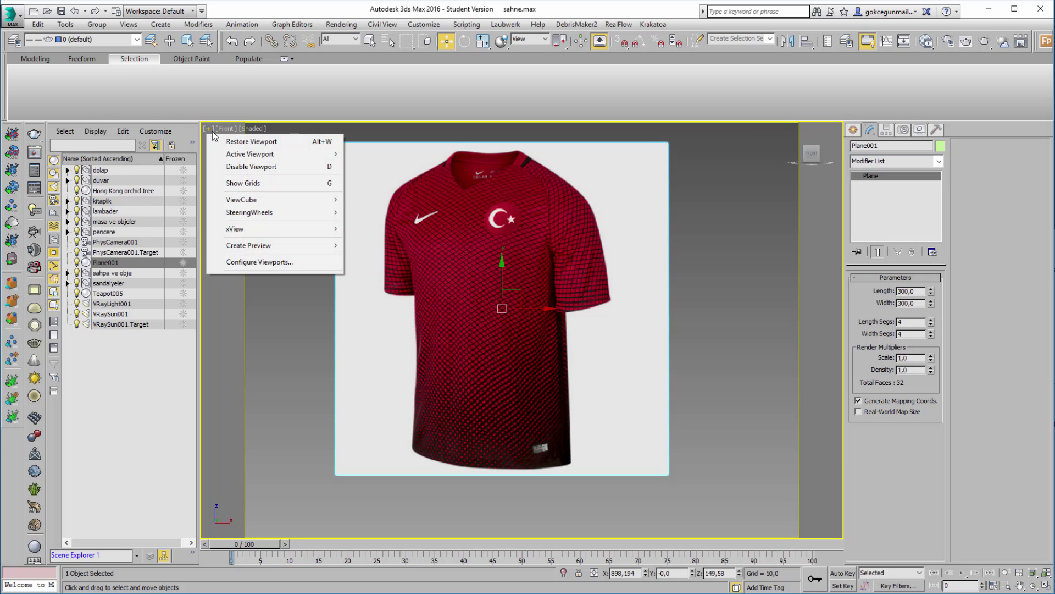
{"action": "left_click", "coordinate": [247, 264]}
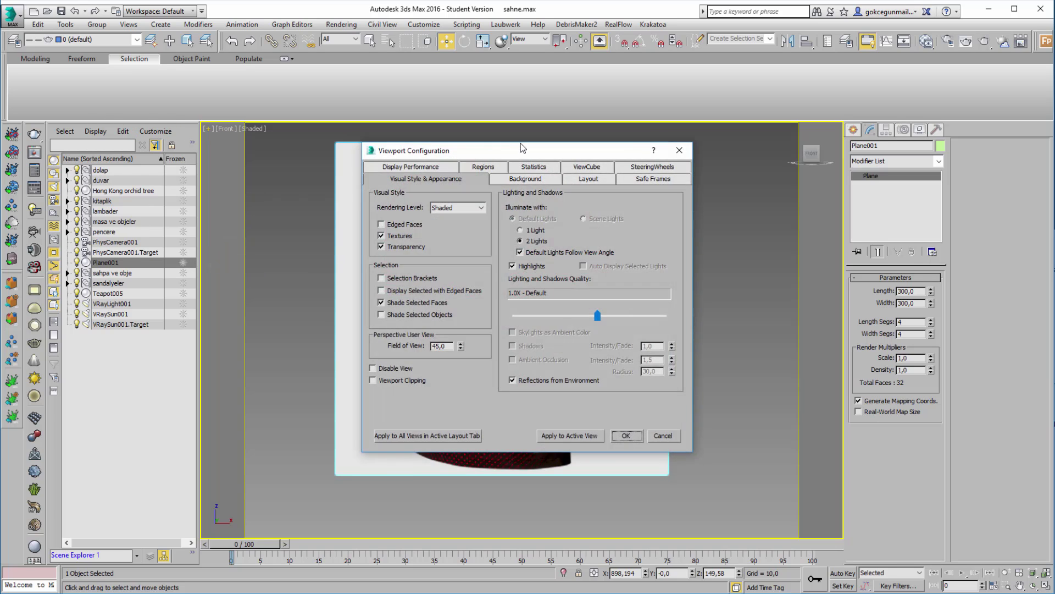
{"action": "left_click_drag", "start_coordinate": [538, 141], "coordinate": [898, 134]}
{"action": "left_click", "coordinate": [817, 152]}
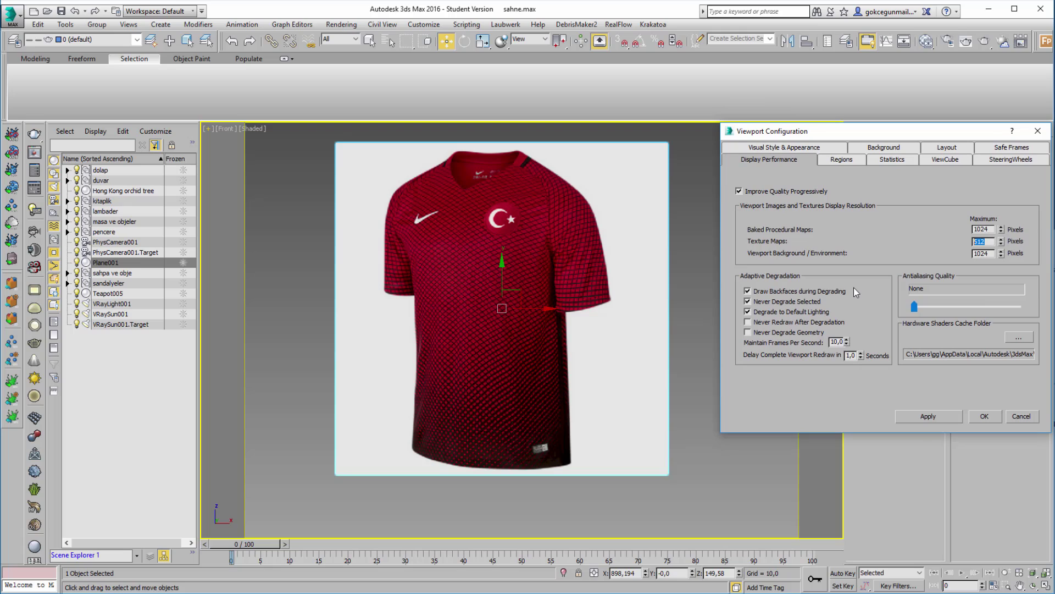
{"action": "type", "text": "400"}
{"action": "key", "text": "Return"}
{"action": "key", "text": "BackSpace"}
{"action": "type", "text": "1000"}
{"action": "key", "text": "Return"}
{"action": "left_click", "coordinate": [985, 416]}
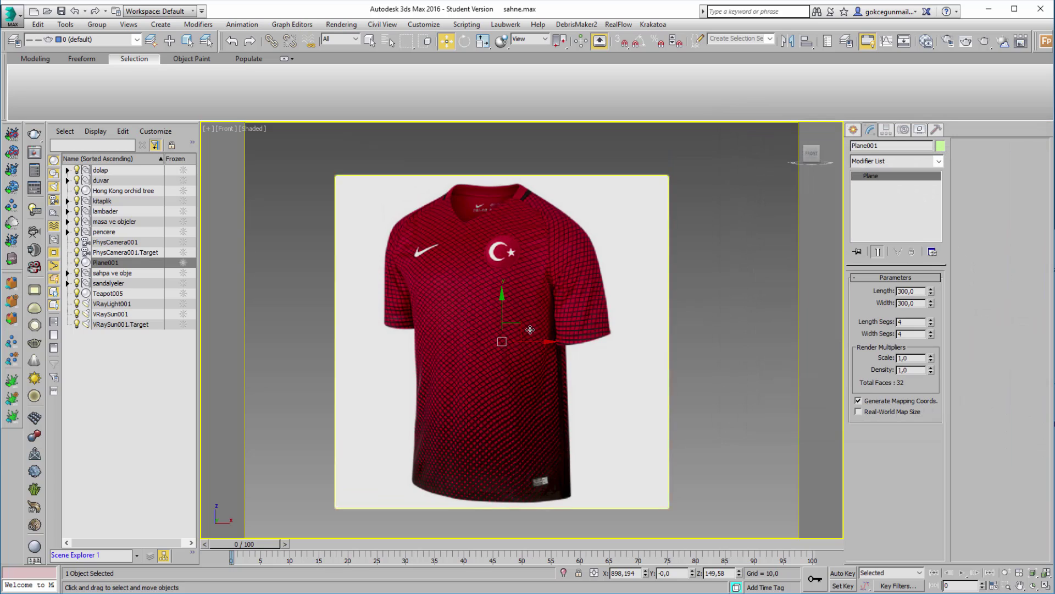
Zoom and pan the front view to check the sharper shirt image
{"action": "scroll", "coordinate": [530, 329], "scroll_direction": "up", "scroll_amount": 4}
{"action": "scroll", "coordinate": [530, 329], "scroll_direction": "up", "scroll_amount": 2}
{"action": "scroll", "coordinate": [529, 329], "scroll_direction": "down", "scroll_amount": 1}
{"action": "scroll", "coordinate": [530, 329], "scroll_direction": "down", "scroll_amount": 1}
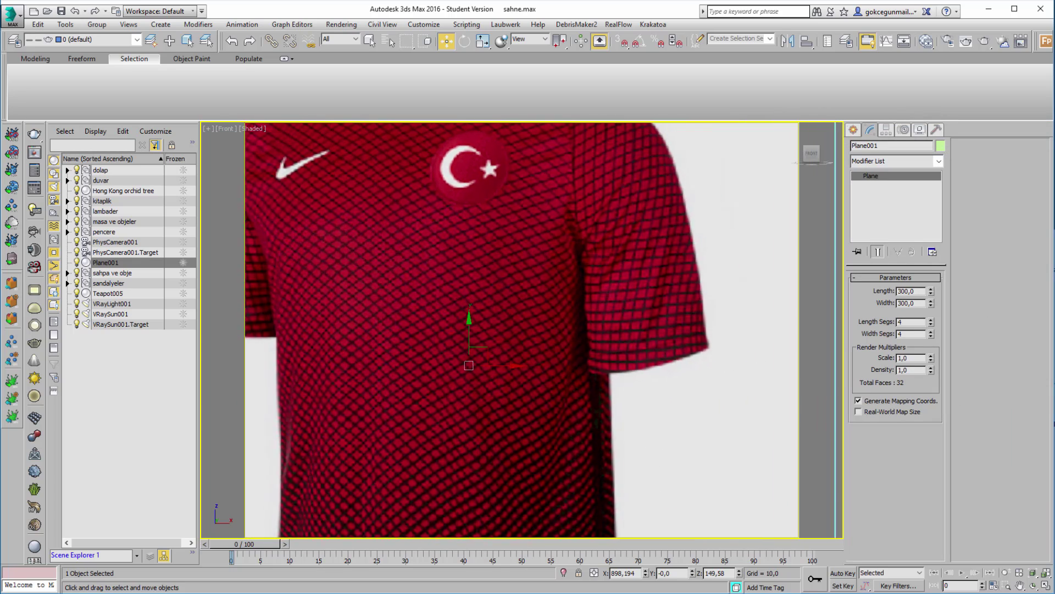
{"action": "scroll", "coordinate": [516, 264], "scroll_direction": "up", "scroll_amount": 1}
{"action": "scroll", "coordinate": [510, 262], "scroll_direction": "up", "scroll_amount": 2}
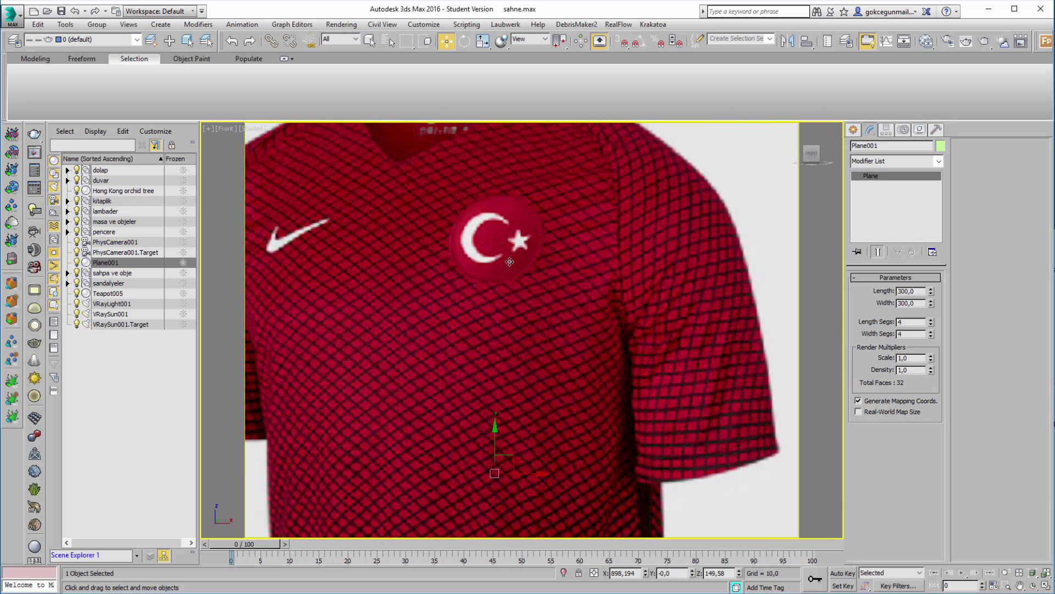
{"action": "scroll", "coordinate": [539, 285], "scroll_direction": "down", "scroll_amount": 2}
{"action": "scroll", "coordinate": [509, 273], "scroll_direction": "down", "scroll_amount": 1}
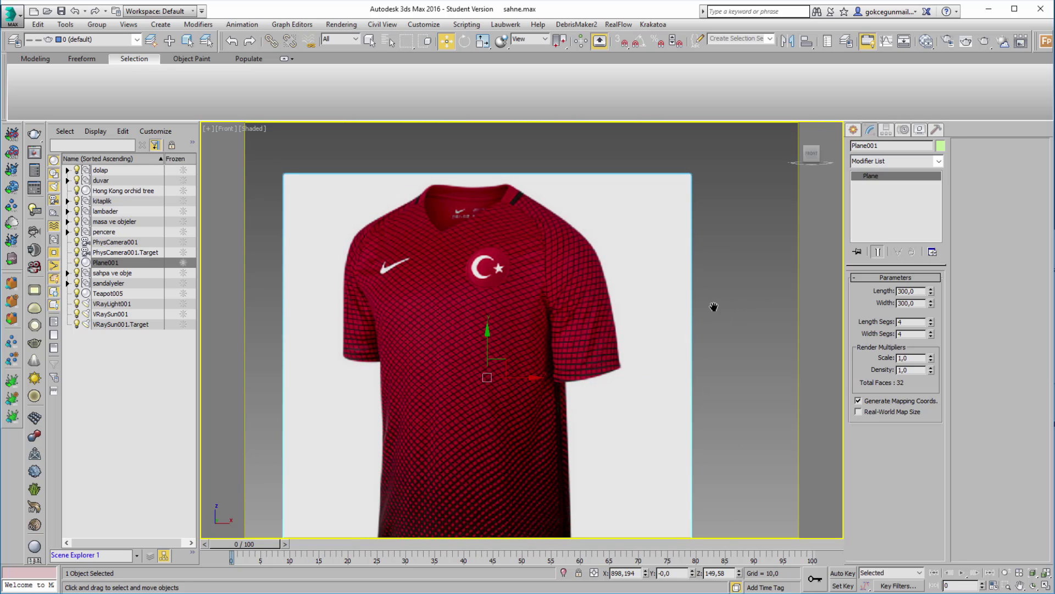
{"action": "middle_click_drag", "start_coordinate": [711, 302], "coordinate": [706, 296]}
Lower the viewport Texture Maps resolution to 128 in Configure Viewports
{"action": "left_click", "coordinate": [208, 129]}
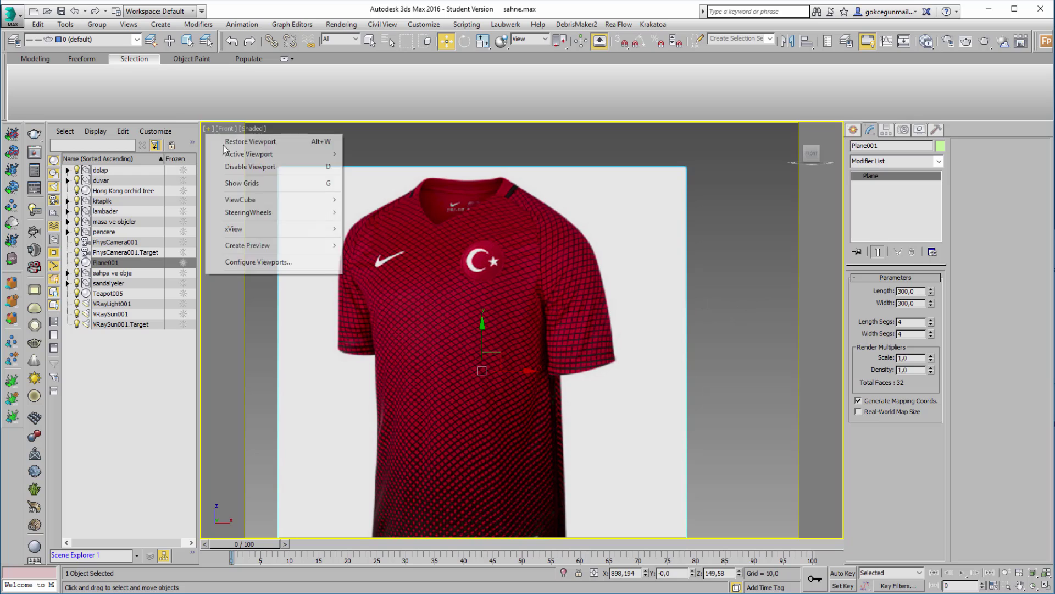
{"action": "left_click", "coordinate": [308, 261]}
{"action": "double_click", "coordinate": [623, 260]}
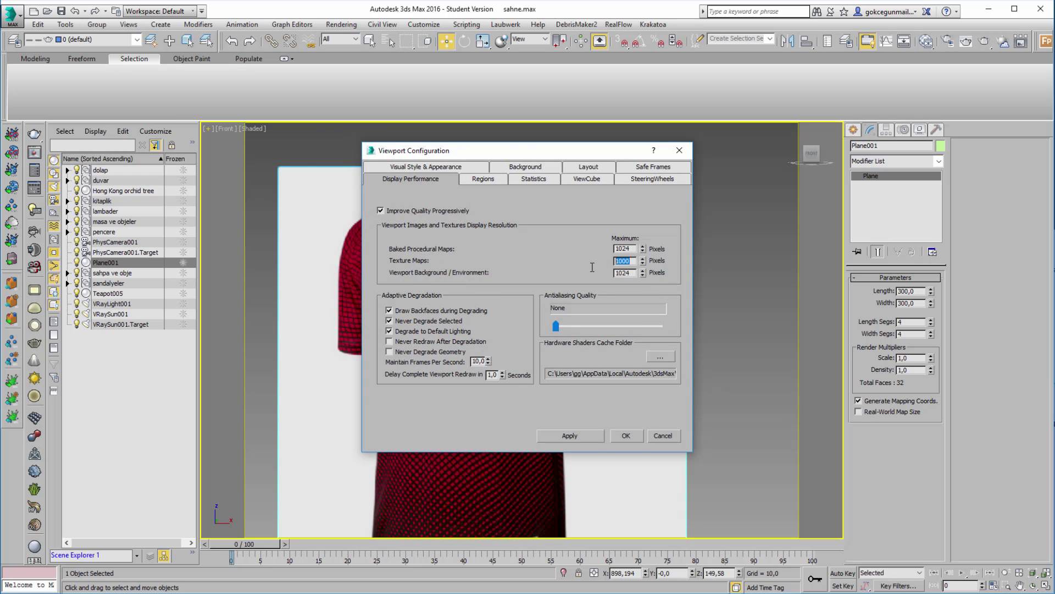
{"action": "type", "text": "128"}
{"action": "key", "text": "Return"}
{"action": "left_click", "coordinate": [625, 435]}
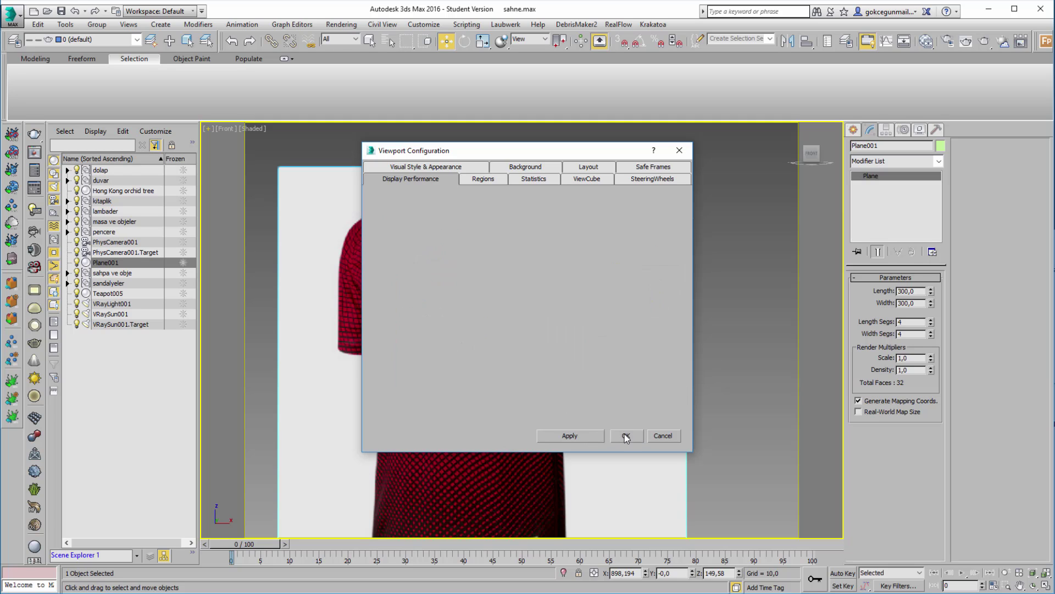
{"action": "scroll", "coordinate": [628, 330], "scroll_direction": "down", "scroll_amount": 3}
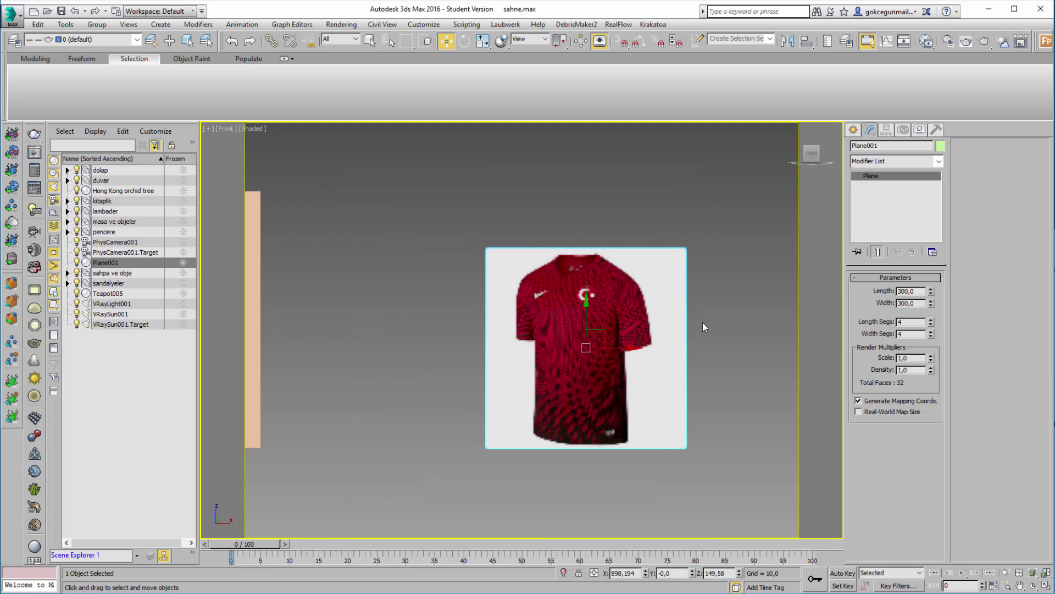
Restore the viewport Texture Maps resolution to 1000
{"action": "left_click", "coordinate": [208, 132]}
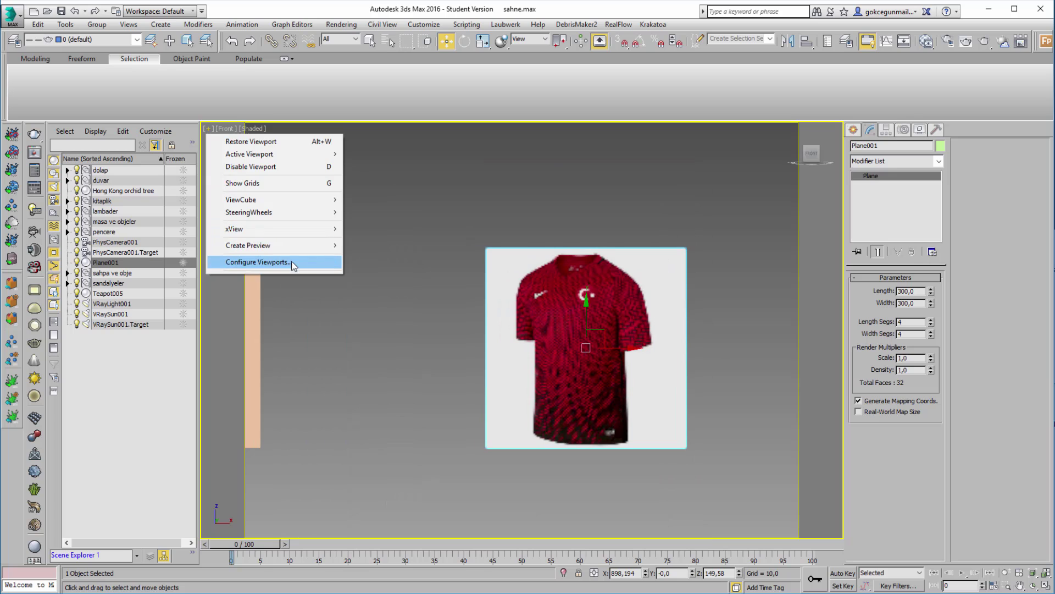
{"action": "left_click", "coordinate": [294, 263]}
{"action": "double_click", "coordinate": [625, 261]}
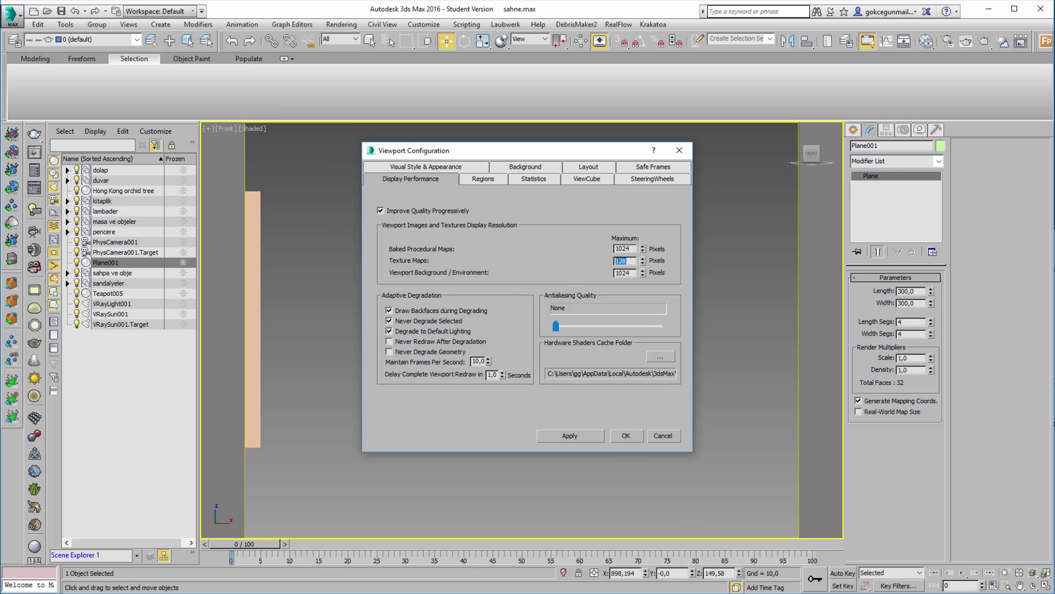
{"action": "type", "text": "1000"}
{"action": "key", "text": "Return"}
{"action": "left_click", "coordinate": [637, 439]}
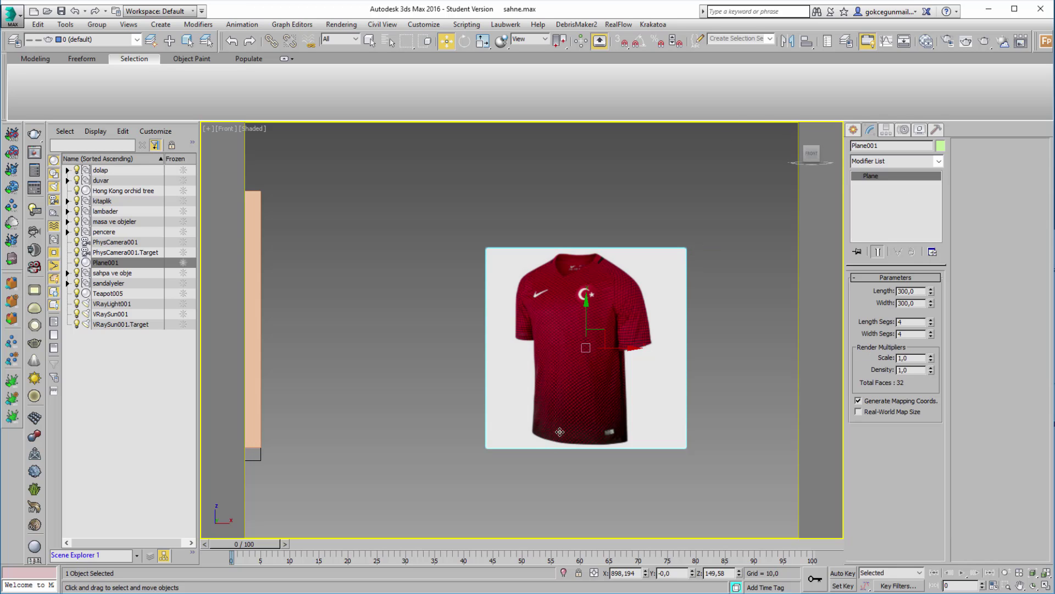
Recheck the Texture Maps value, then delete the shirt image plane
{"action": "left_click", "coordinate": [208, 128]}
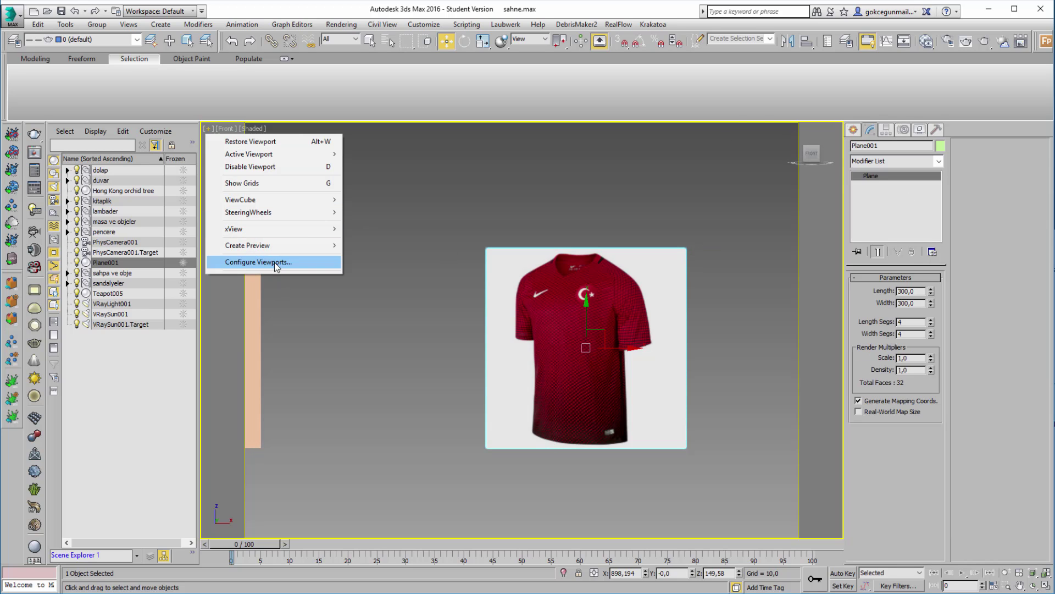
{"action": "left_click", "coordinate": [275, 262]}
{"action": "double_click", "coordinate": [626, 260]}
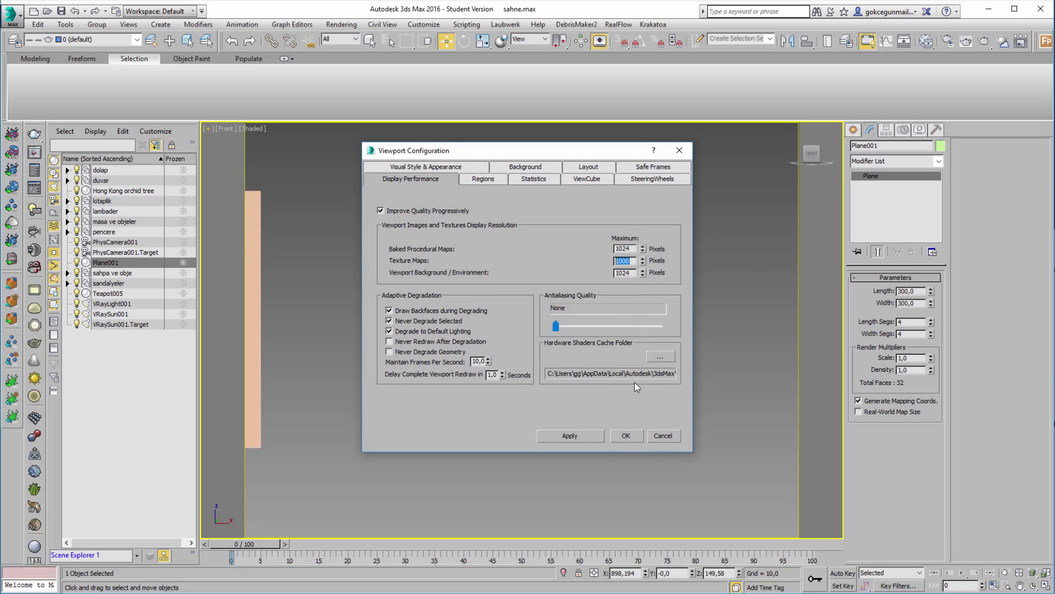
{"action": "key", "text": "Return"}
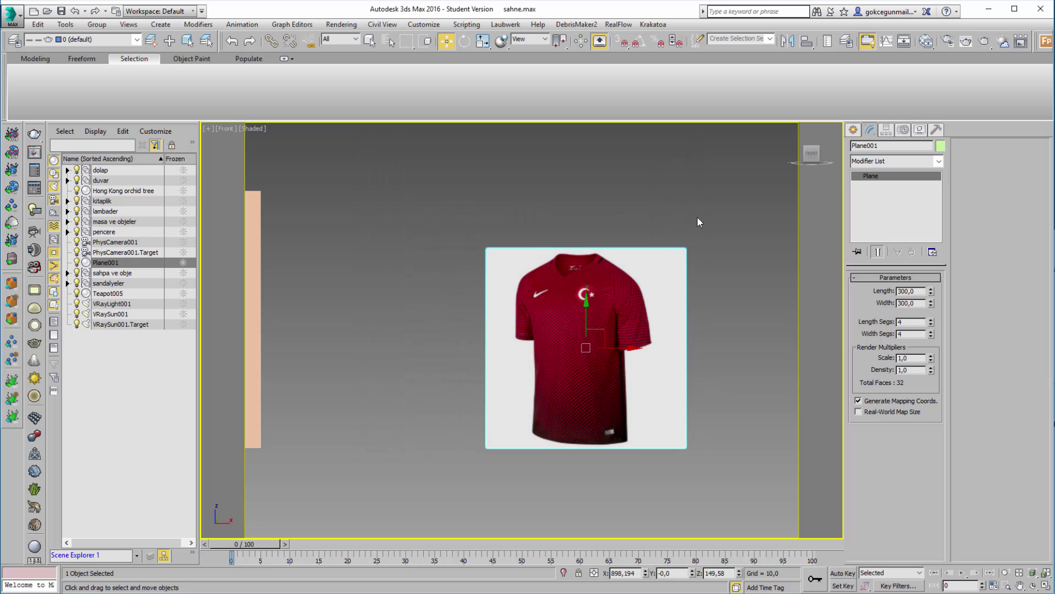
{"action": "key", "text": "Delete"}
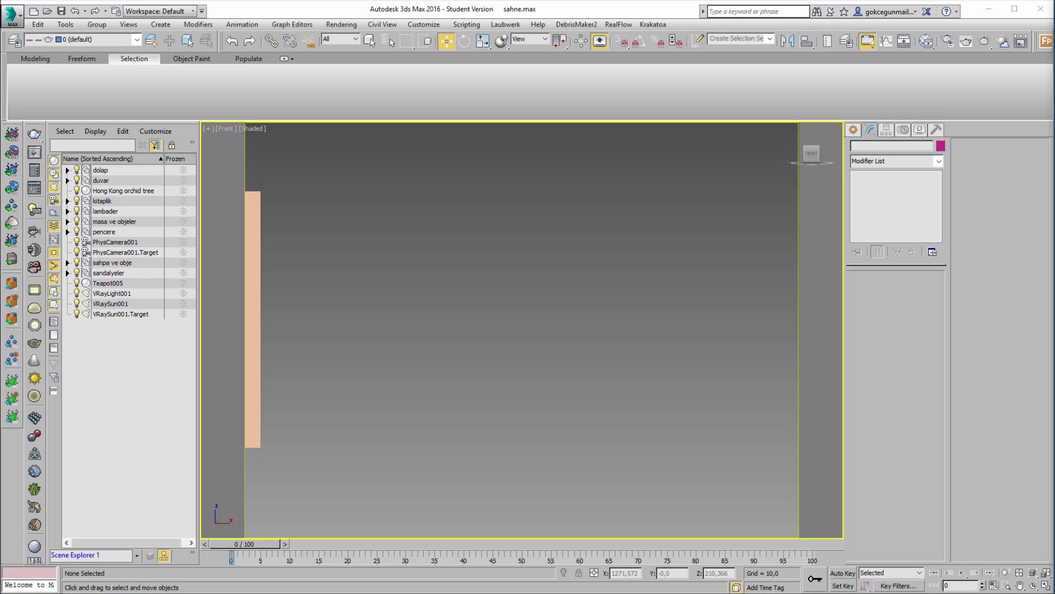
Switch the viewport to Perspective and orbit slightly around the wall
{"action": "left_click", "coordinate": [465, 369]}
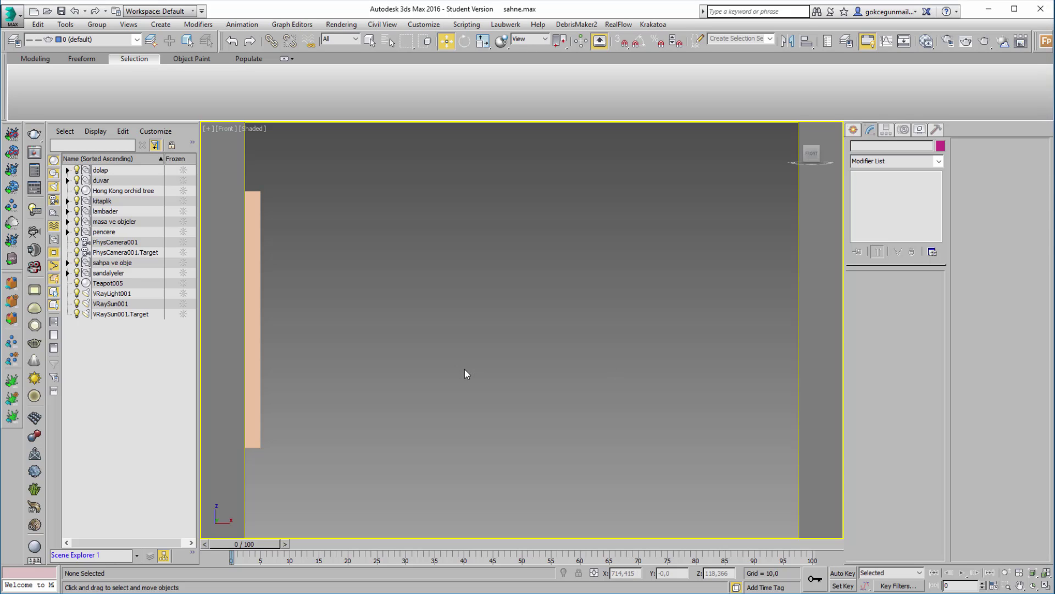
{"action": "key", "text": "p"}
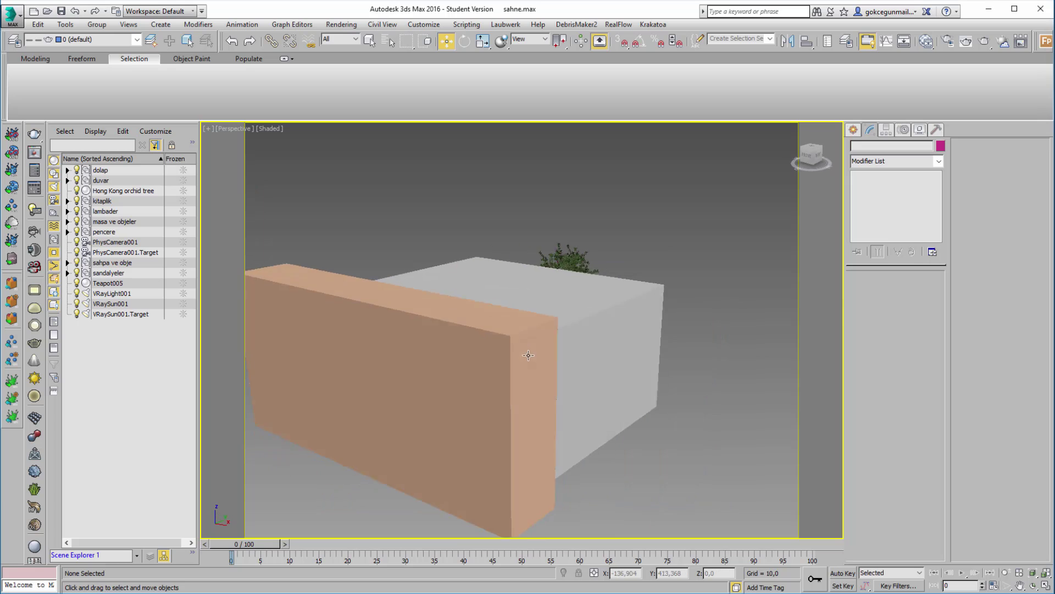
{"action": "middle_click_drag", "start_coordinate": [528, 355], "coordinate": [540, 332], "text": "alt"}
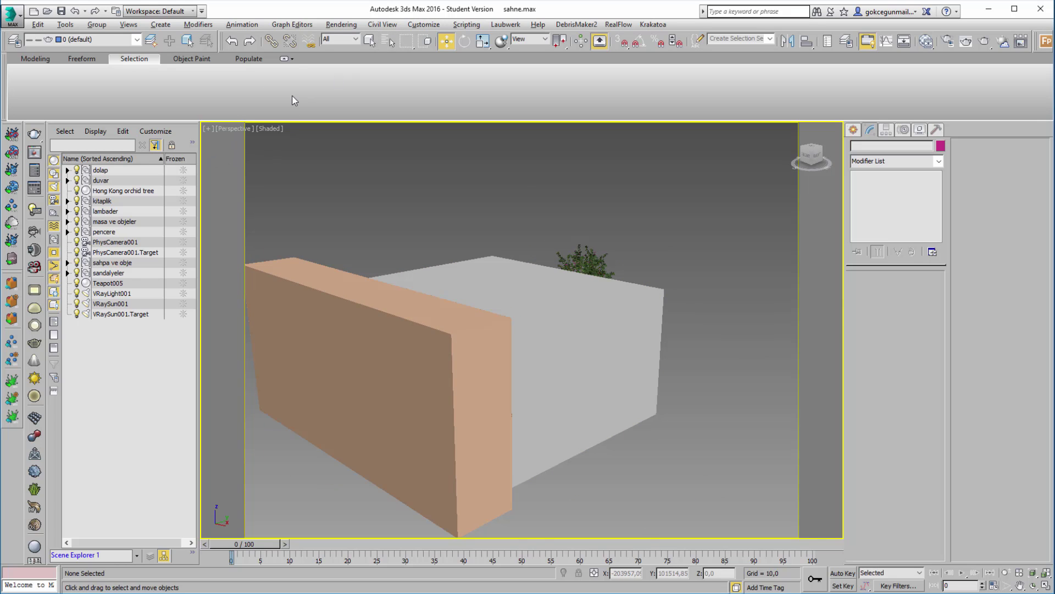
Toggle the four-viewport layout, maximize Perspective again and switch to the PhysCamera001 view
{"action": "key", "text": "alt+w"}
{"action": "left_click", "coordinate": [596, 276]}
{"action": "left_click", "coordinate": [503, 316]}
{"action": "left_click", "coordinate": [473, 453]}
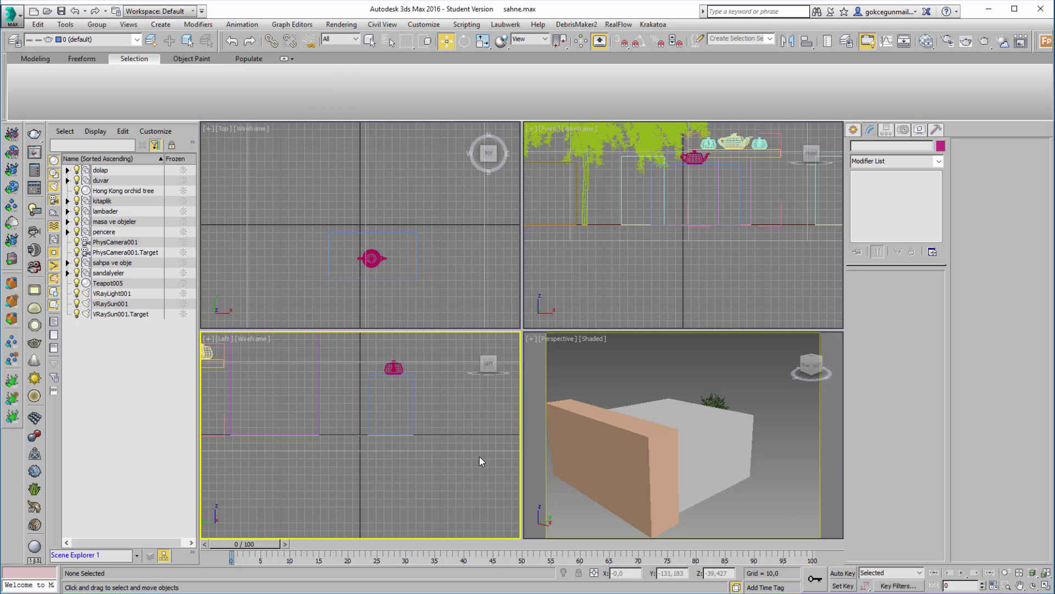
{"action": "left_click", "coordinate": [642, 305]}
{"action": "left_click", "coordinate": [583, 352]}
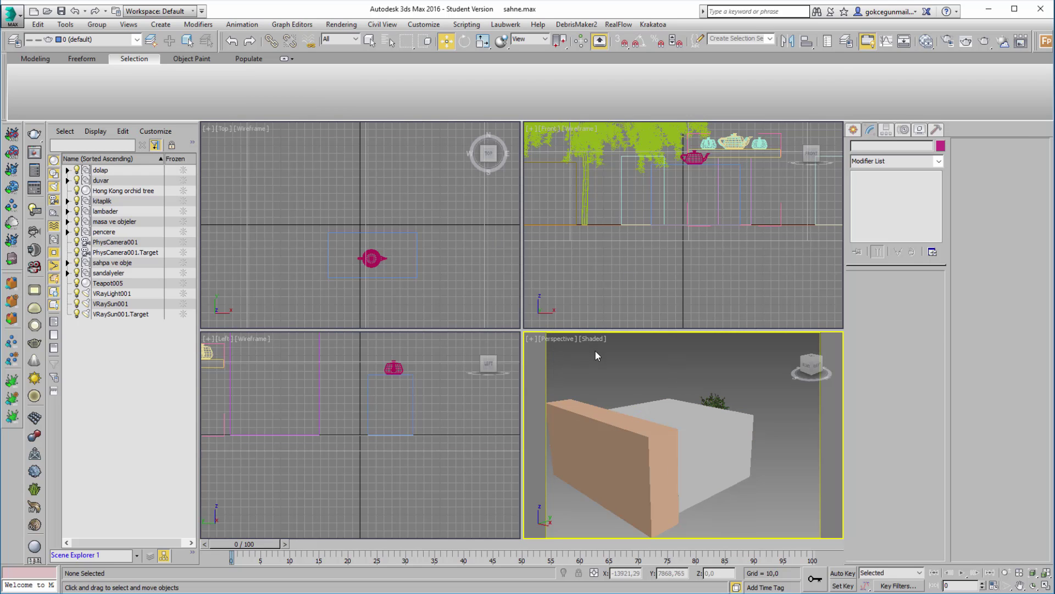
{"action": "key", "text": "alt+w"}
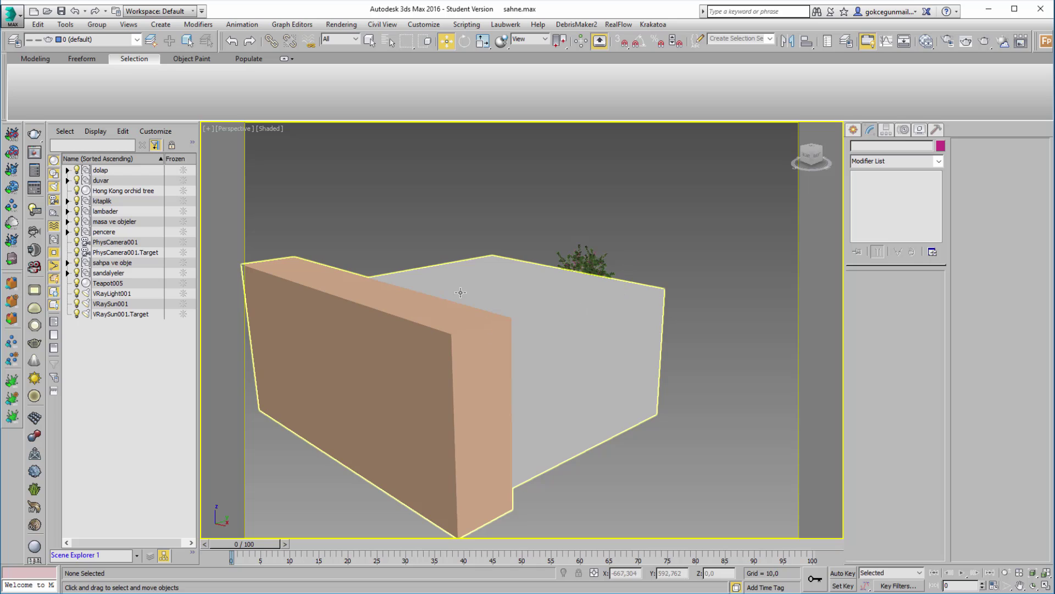
{"action": "middle_click_drag", "start_coordinate": [451, 382], "coordinate": [495, 360], "text": "alt"}
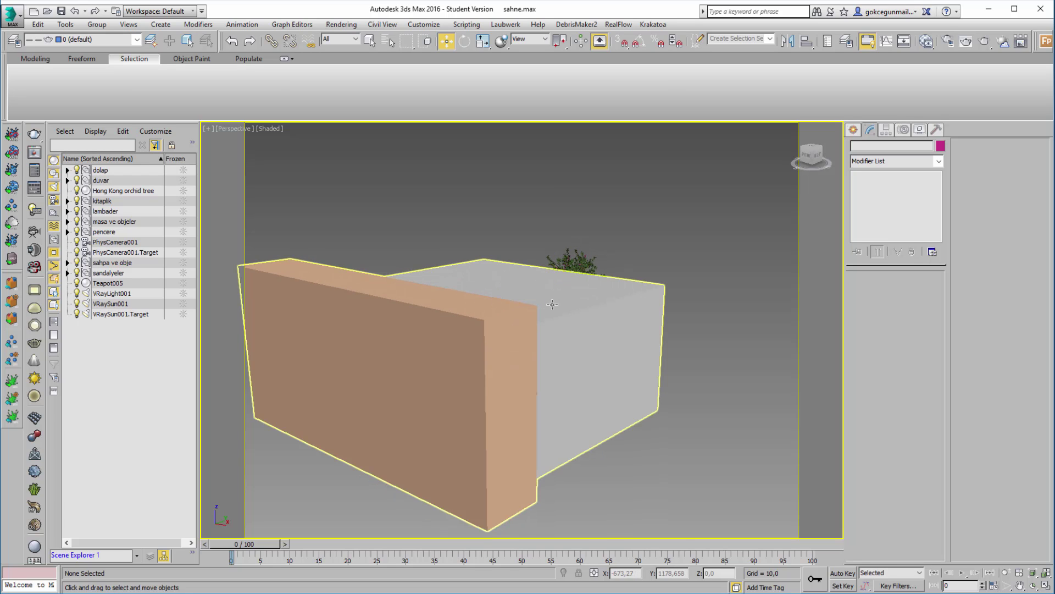
{"action": "key", "text": "c"}
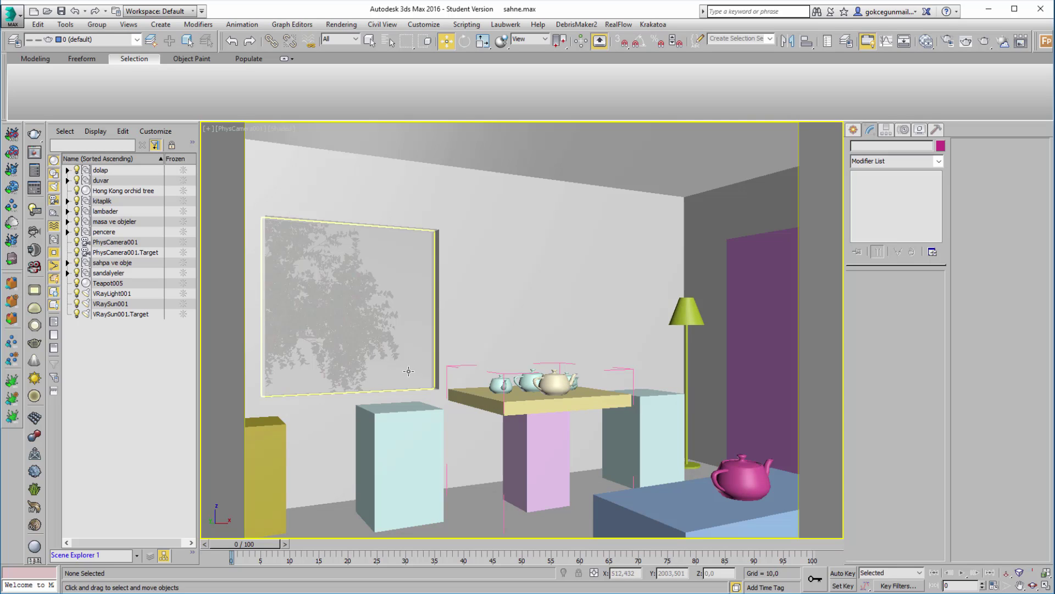
Toggle the maximized PhysCamera001 view with Alt+W, then open Render Setup with F10
{"action": "key", "text": "p"}
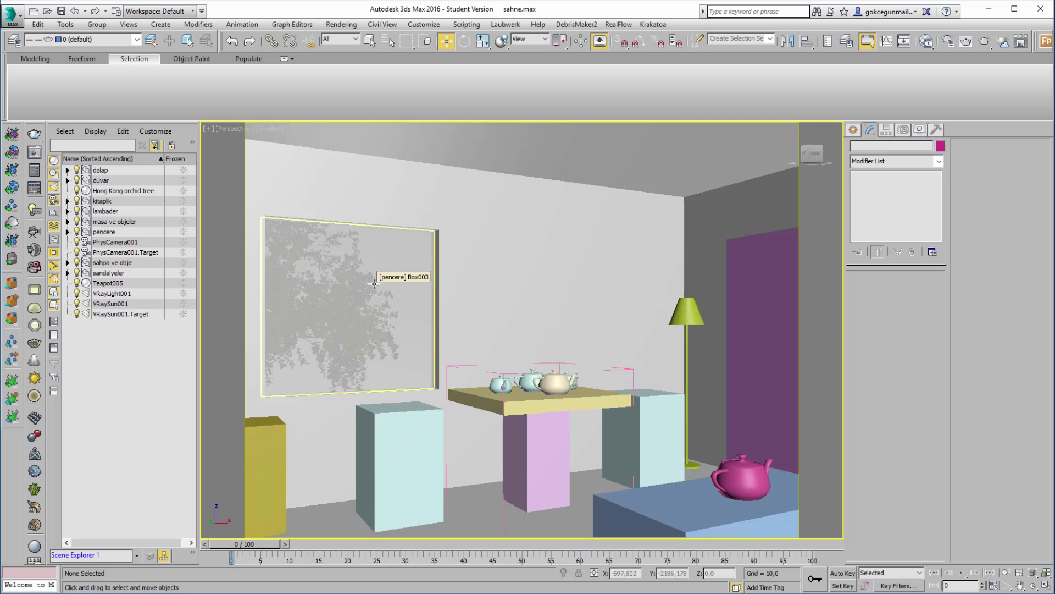
{"action": "middle_click_drag", "start_coordinate": [581, 282], "coordinate": [574, 279]}
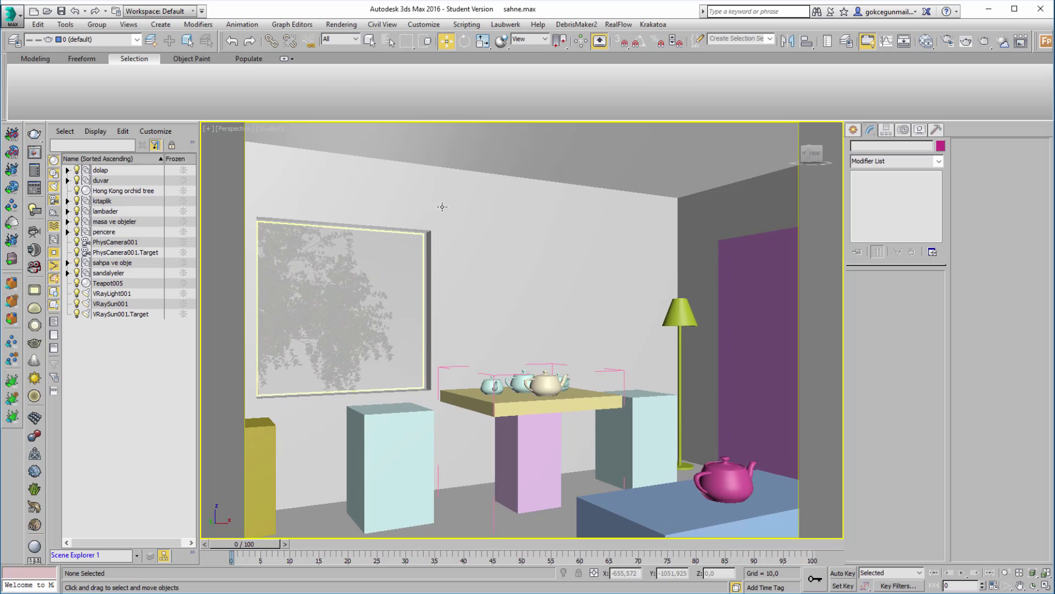
{"action": "key", "text": "alt+w"}
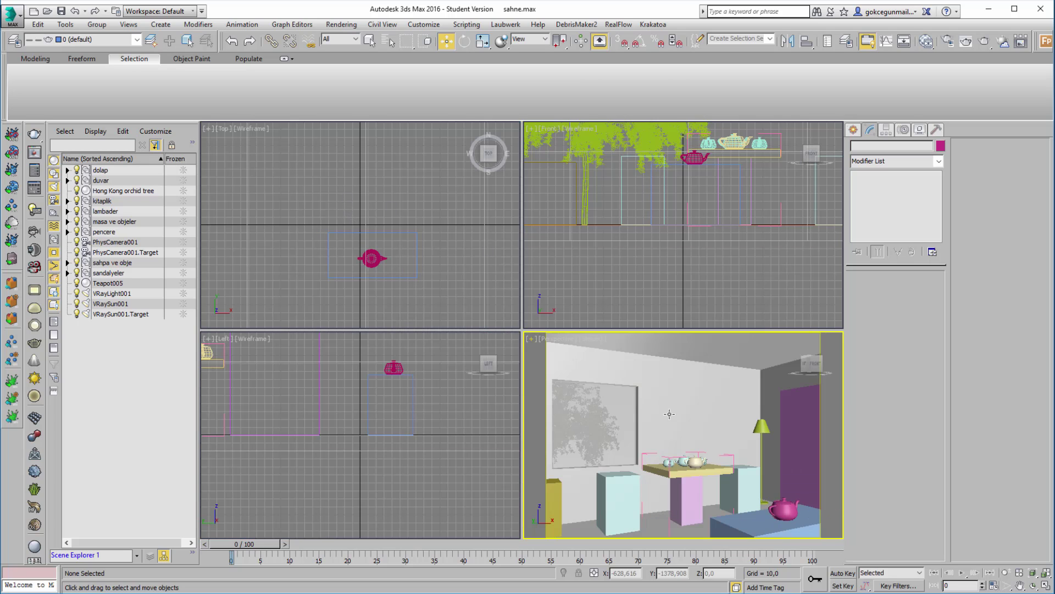
{"action": "key", "text": "alt+w"}
{"action": "key", "text": "c"}
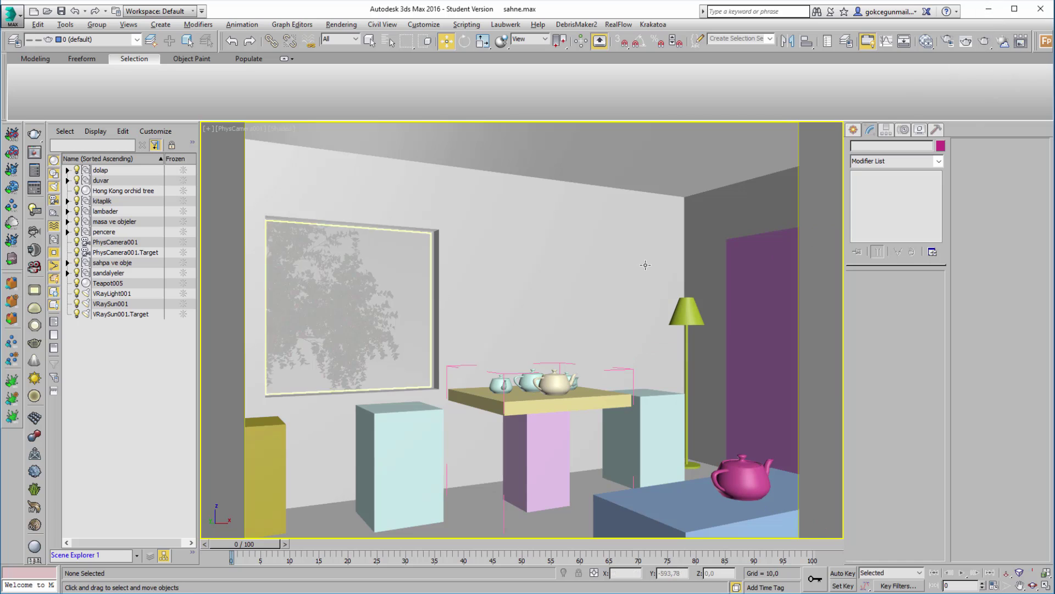
{"action": "key", "text": "alt+w"}
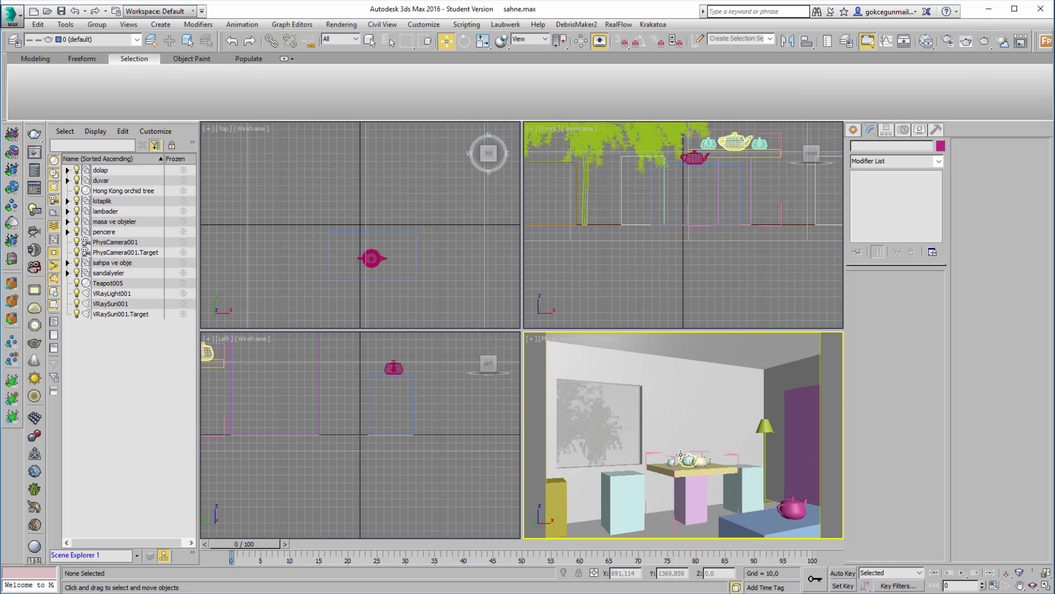
{"action": "key", "text": "alt+w"}
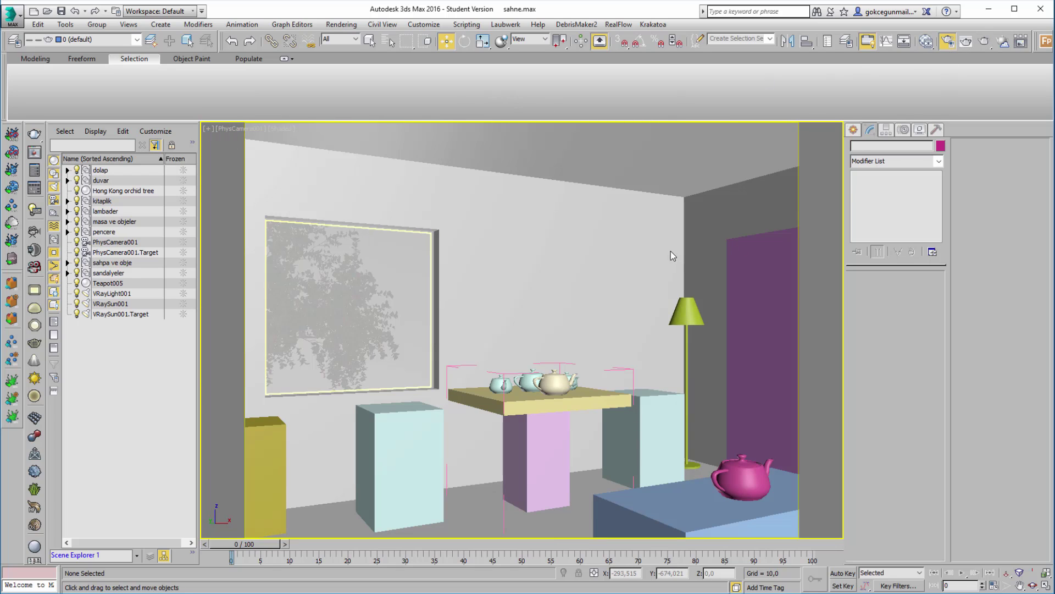
{"action": "key", "text": "F10"}
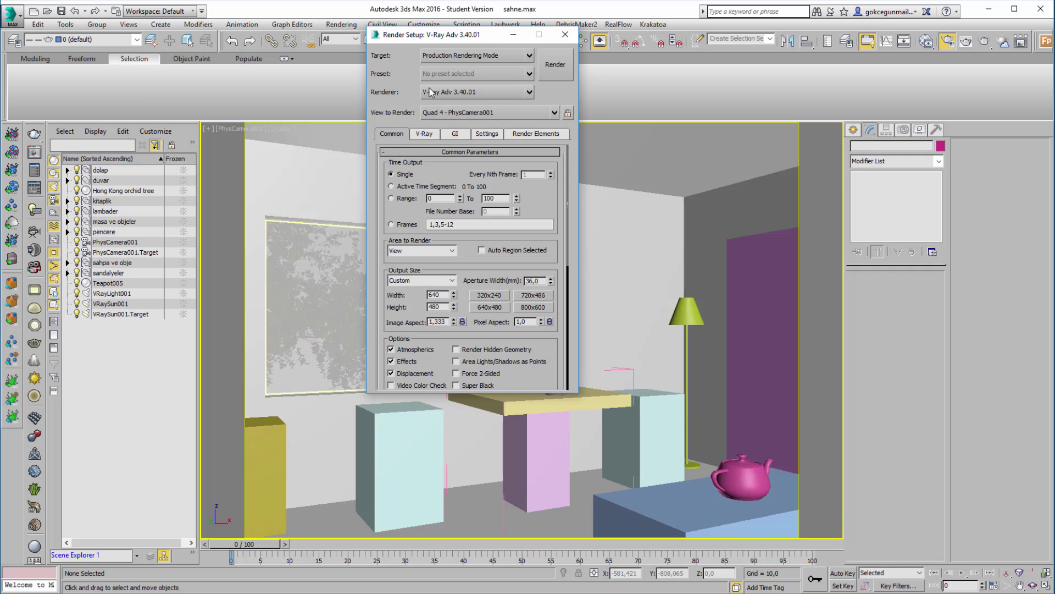
Close Render Setup and apply the one-large, three-stacked viewport layout
{"action": "left_click", "coordinate": [565, 34]}
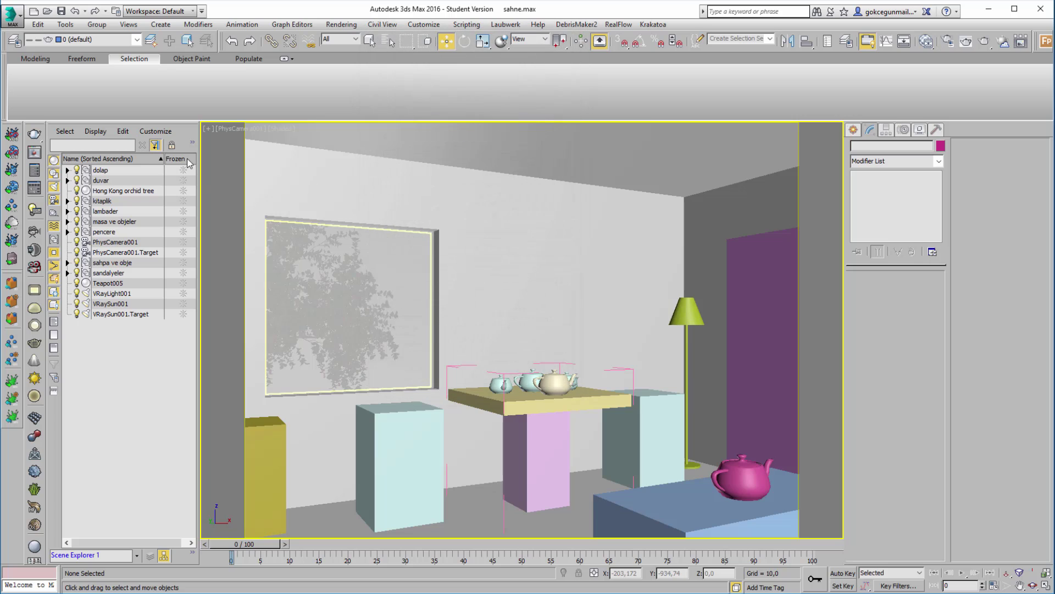
{"action": "left_click", "coordinate": [207, 129]}
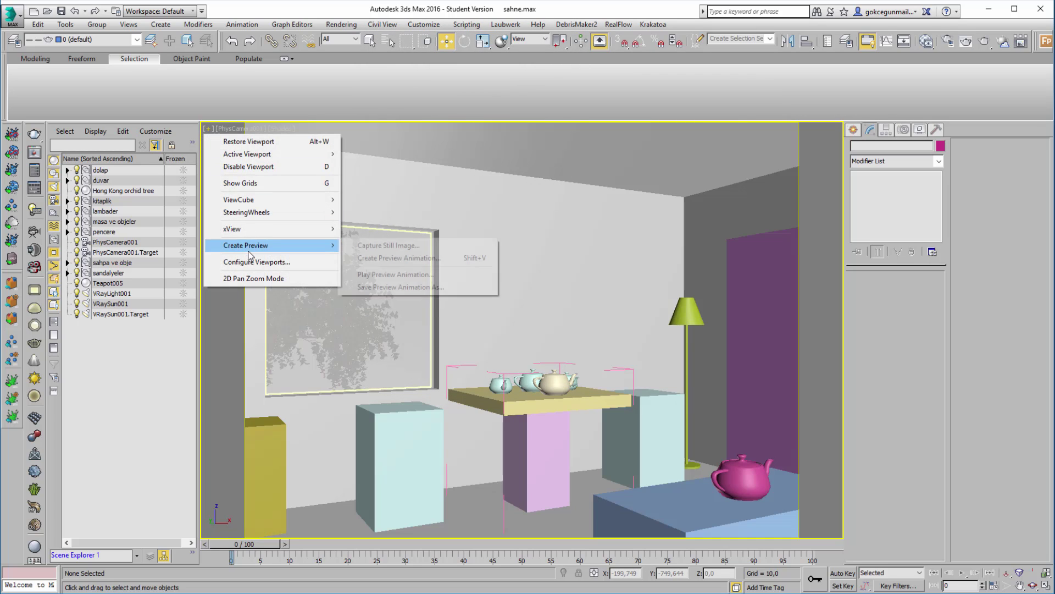
{"action": "left_click", "coordinate": [256, 262]}
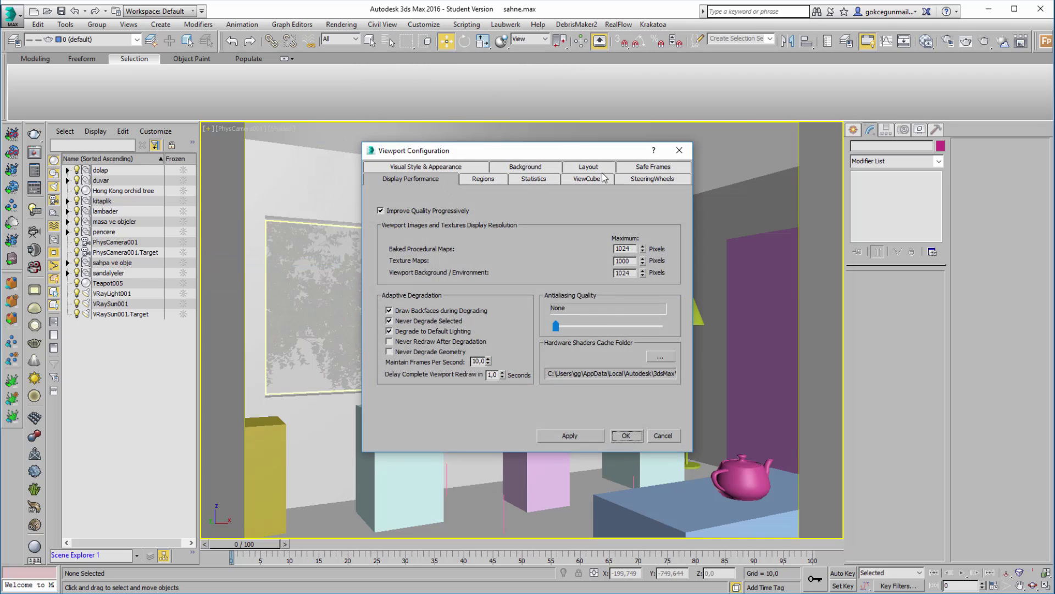
{"action": "left_click_drag", "start_coordinate": [587, 154], "coordinate": [569, 137]}
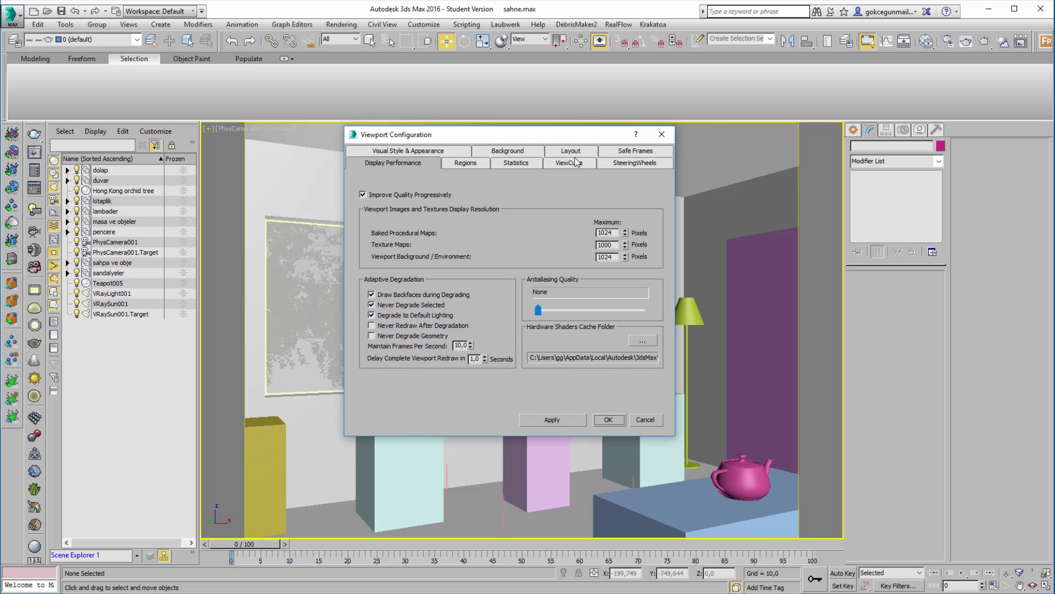
{"action": "left_click", "coordinate": [567, 151]}
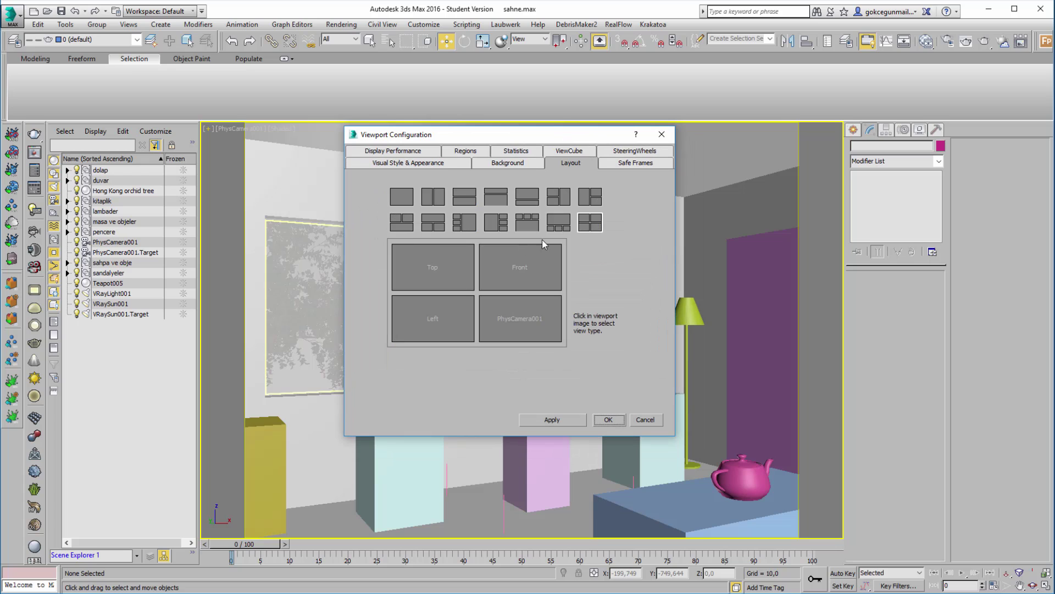
{"action": "left_click", "coordinate": [504, 224]}
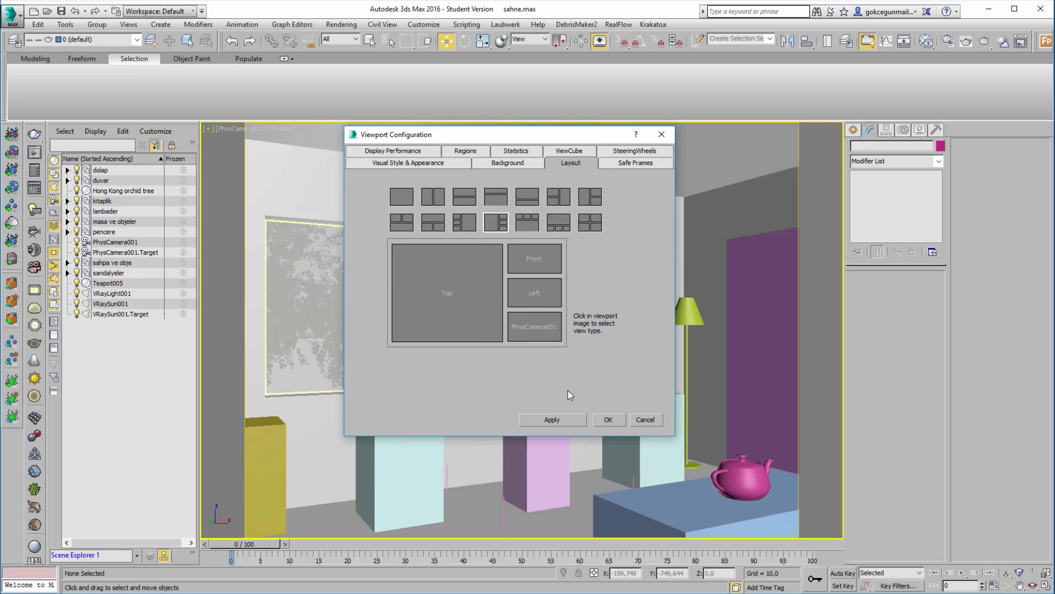
{"action": "left_click", "coordinate": [608, 421]}
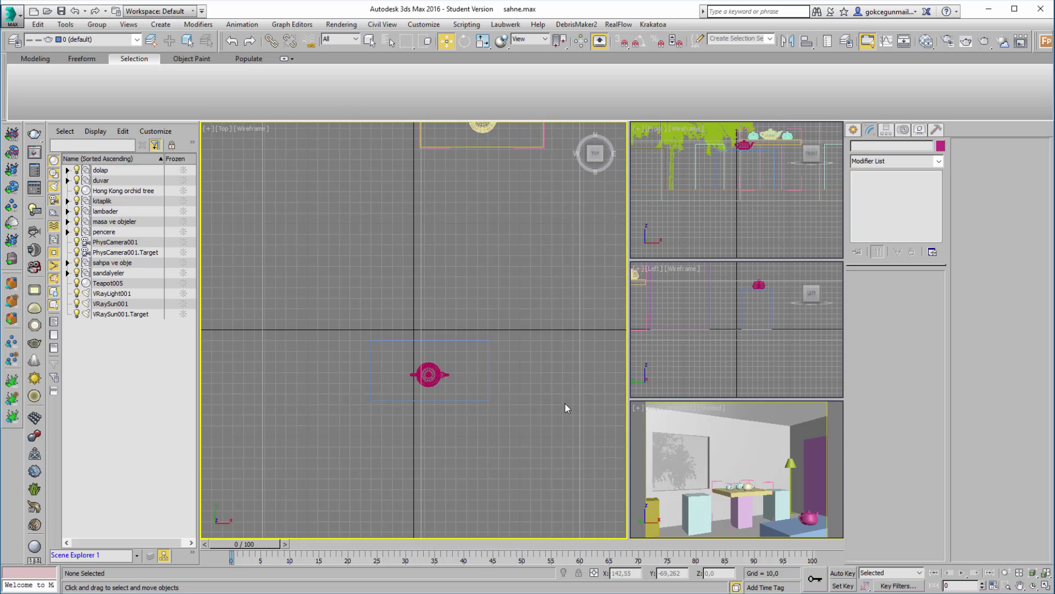
Show PhysCamera001 fully shaded in the large view and Front wireframe bottom-right
{"action": "key", "text": "c"}
{"action": "left_click", "coordinate": [706, 445]}
{"action": "key", "text": "f"}
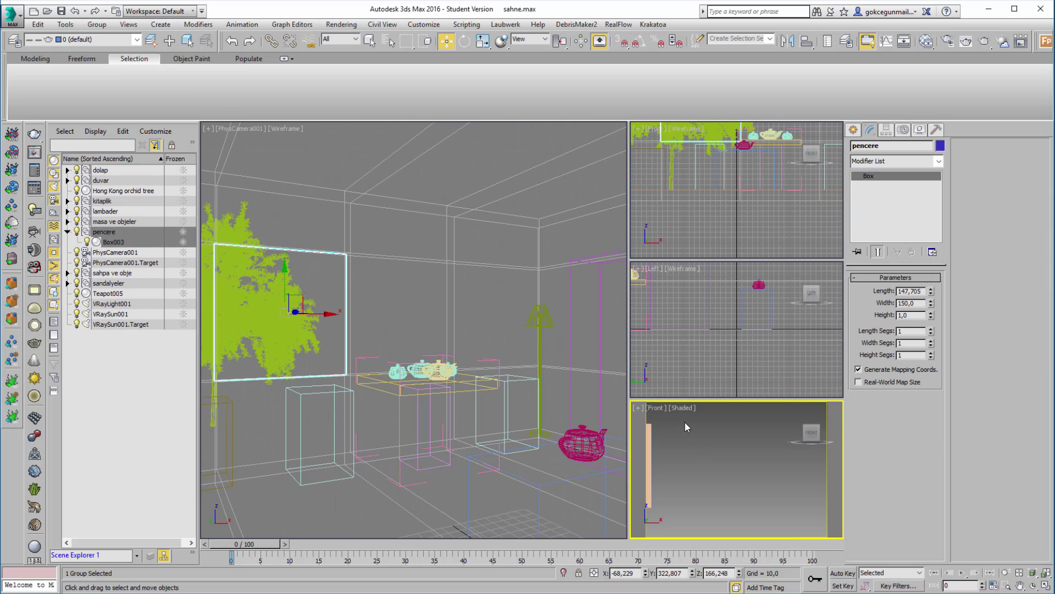
{"action": "scroll", "coordinate": [744, 467], "scroll_direction": "down", "scroll_amount": 5}
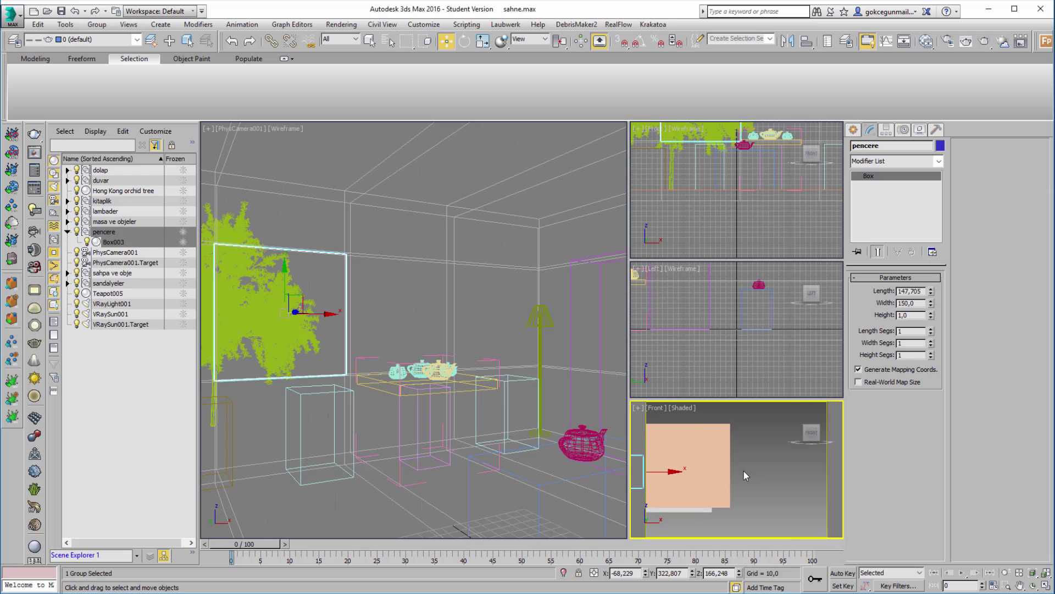
{"action": "key", "text": "F3"}
{"action": "left_click", "coordinate": [413, 323]}
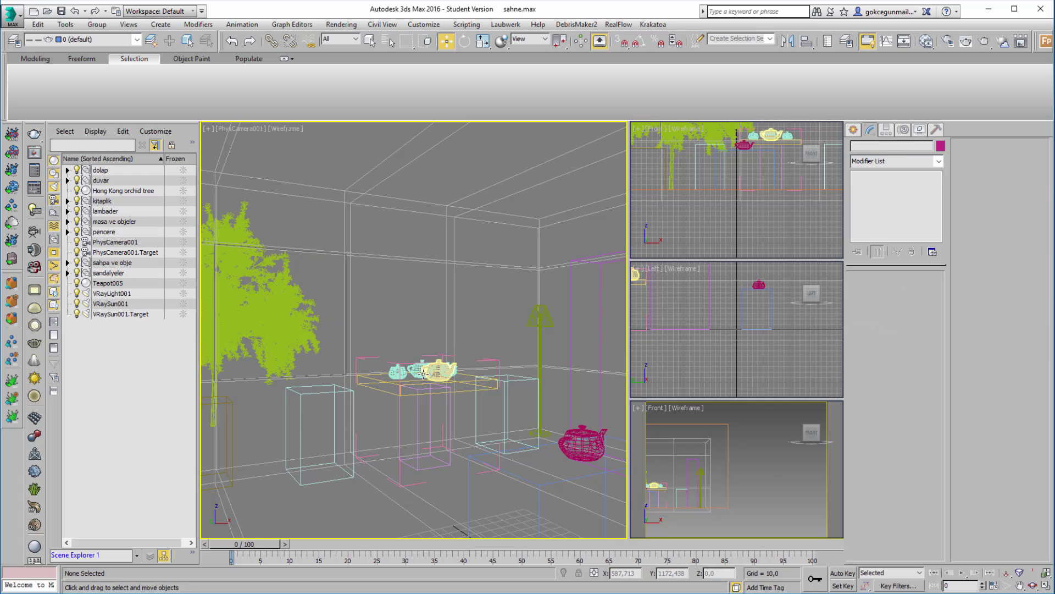
{"action": "key", "text": "F3"}
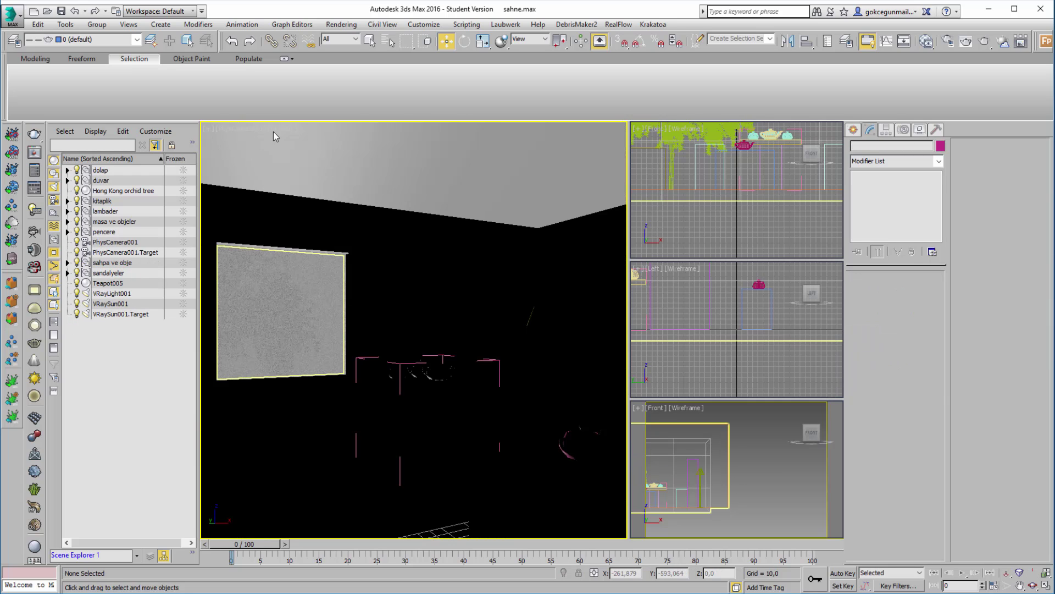
{"action": "left_click", "coordinate": [286, 129]}
{"action": "left_click", "coordinate": [308, 146]}
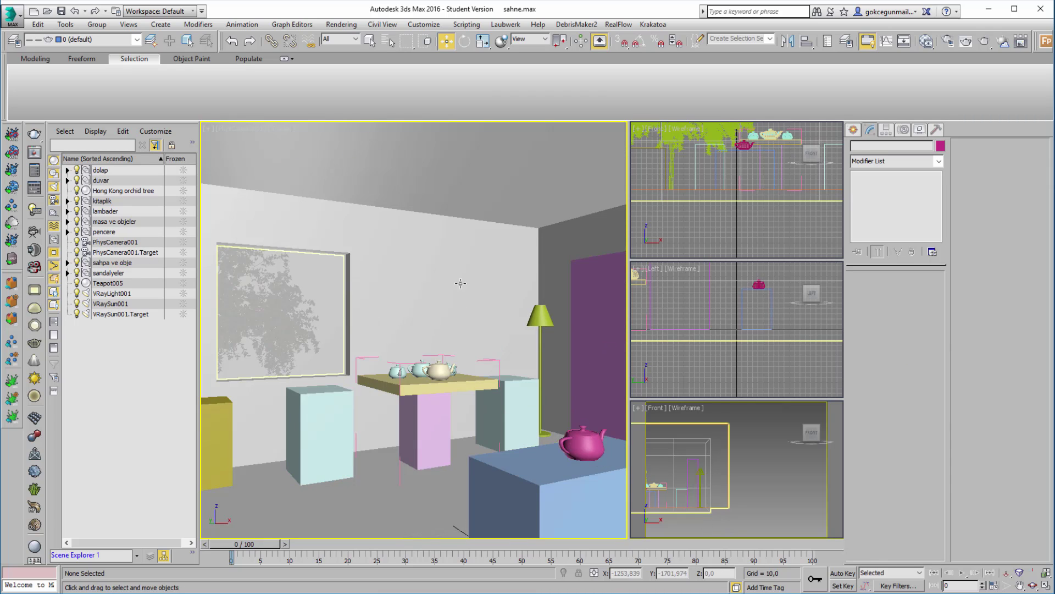
Apply the single-viewport layout in Configure Viewports to show only the camera view
{"action": "left_click", "coordinate": [208, 128]}
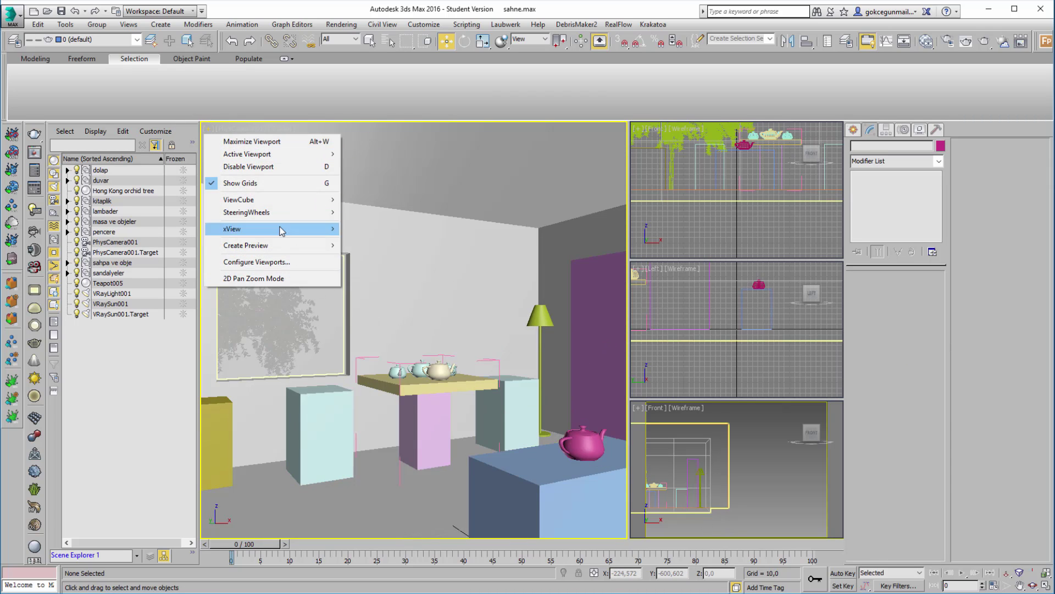
{"action": "left_click", "coordinate": [258, 262]}
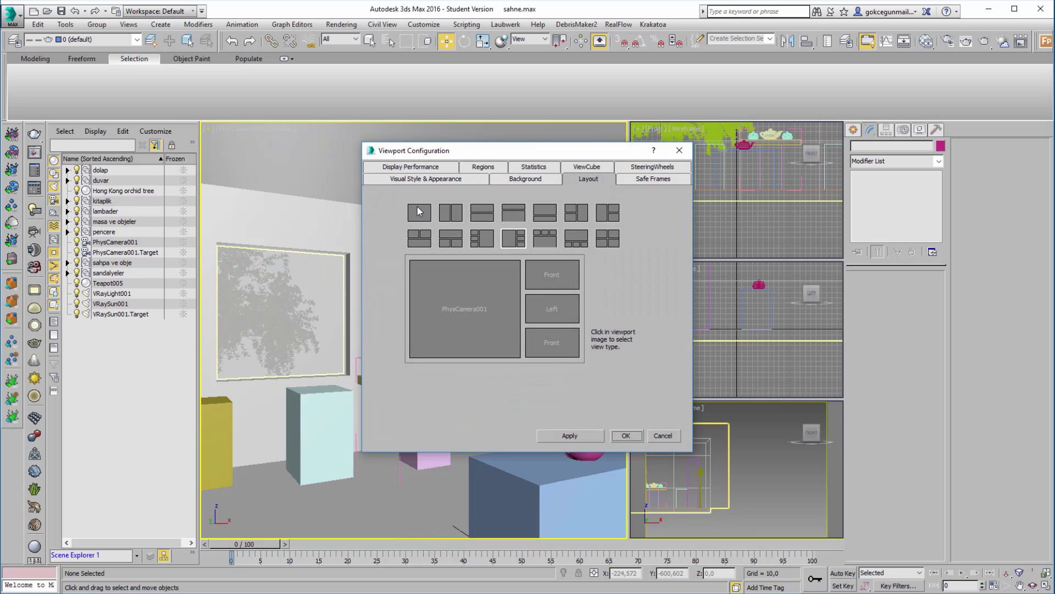
{"action": "left_click", "coordinate": [421, 214]}
{"action": "left_click", "coordinate": [626, 433]}
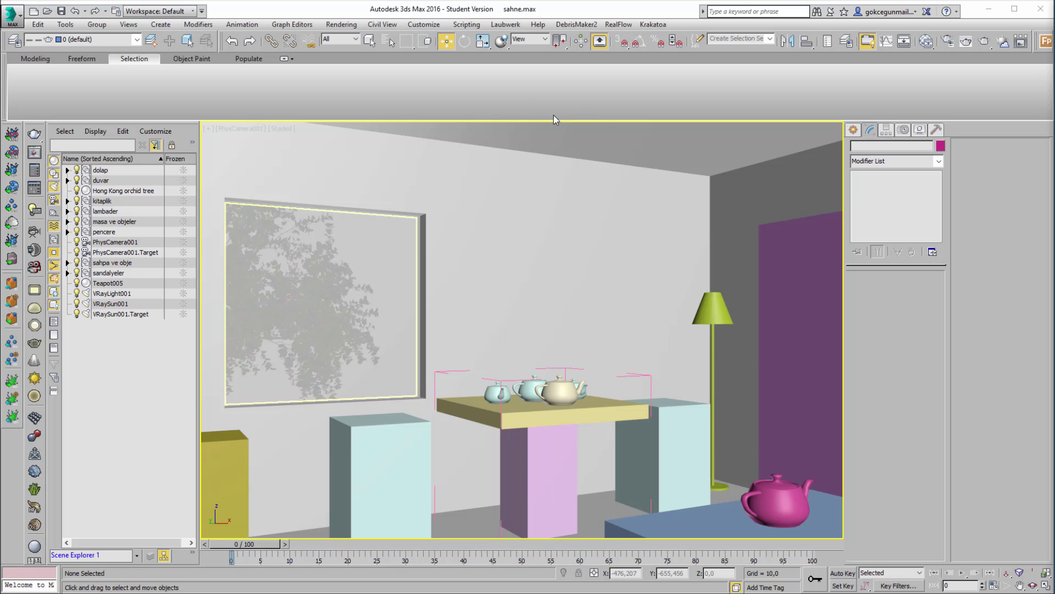
Open Customize > Preferences and browse Files, Viewports, Interaction Mode, Gamma and LUT, Gizmos tabs
{"action": "left_click", "coordinate": [424, 24]}
{"action": "left_click", "coordinate": [464, 205]}
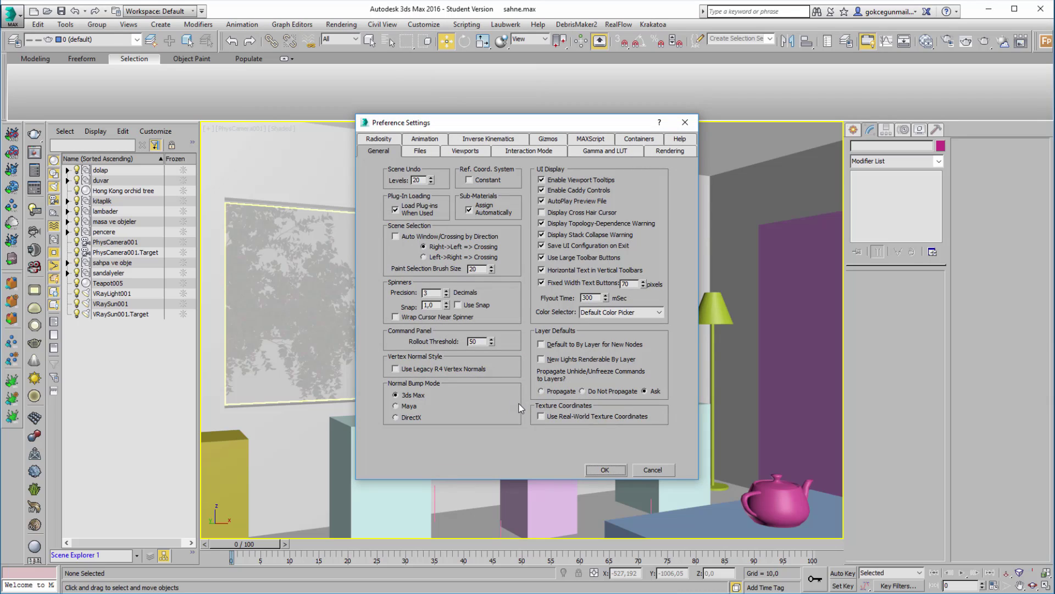
{"action": "left_click", "coordinate": [425, 154]}
{"action": "left_click", "coordinate": [465, 151]}
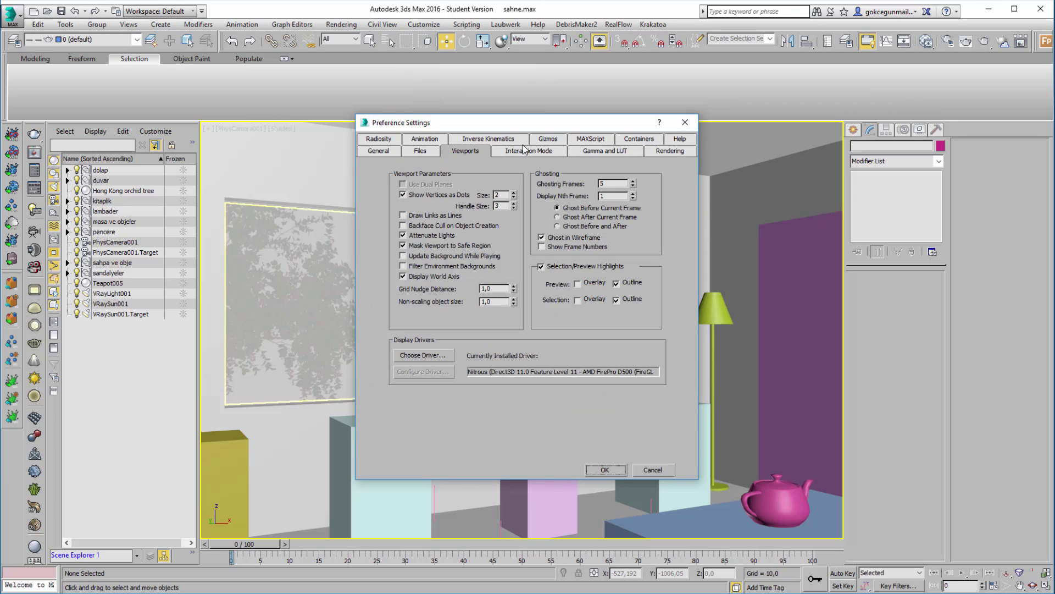
{"action": "left_click", "coordinate": [531, 148]}
{"action": "left_click", "coordinate": [588, 152]}
{"action": "left_click", "coordinate": [548, 138]}
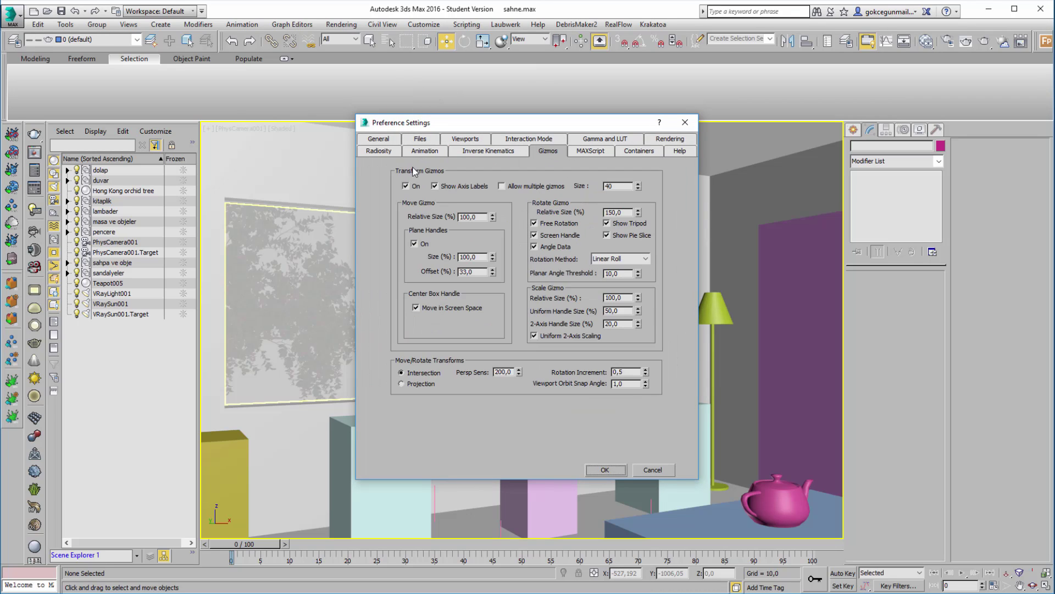
{"action": "left_click", "coordinate": [375, 144]}
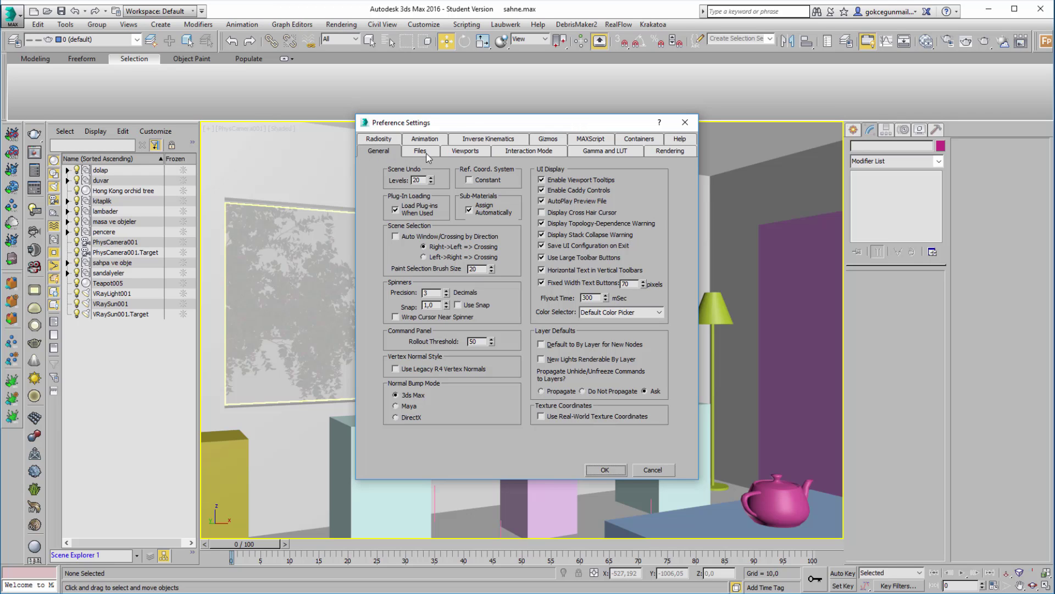
Browse the Files, Viewports, Interaction Mode and Rendering tabs, then select General's scene undo levels
{"action": "left_click_drag", "start_coordinate": [470, 124], "coordinate": [471, 127]}
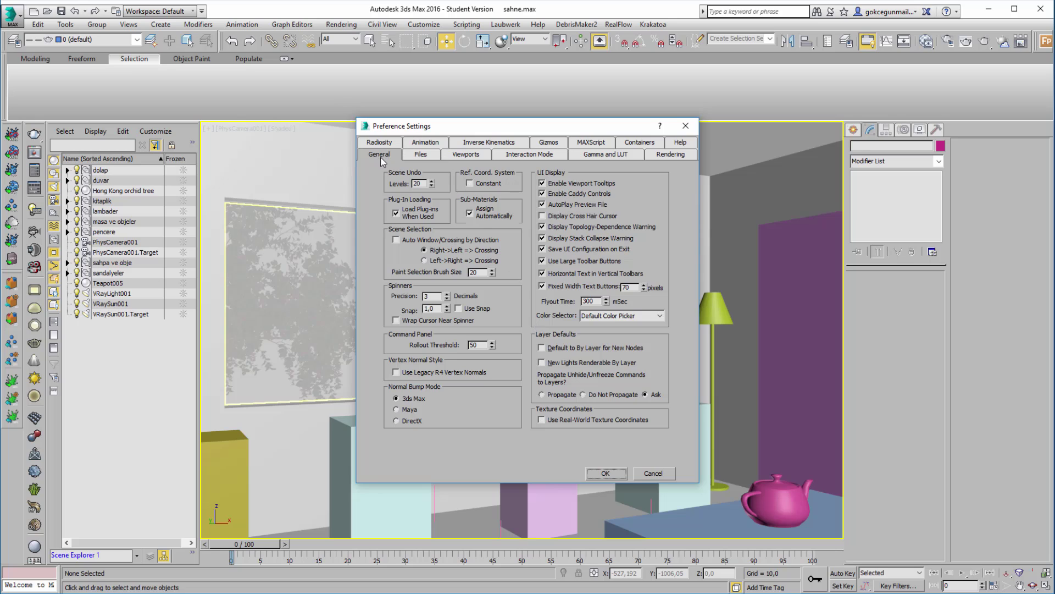
{"action": "left_click", "coordinate": [420, 154]}
{"action": "left_click", "coordinate": [466, 154]}
{"action": "left_click", "coordinate": [526, 155]}
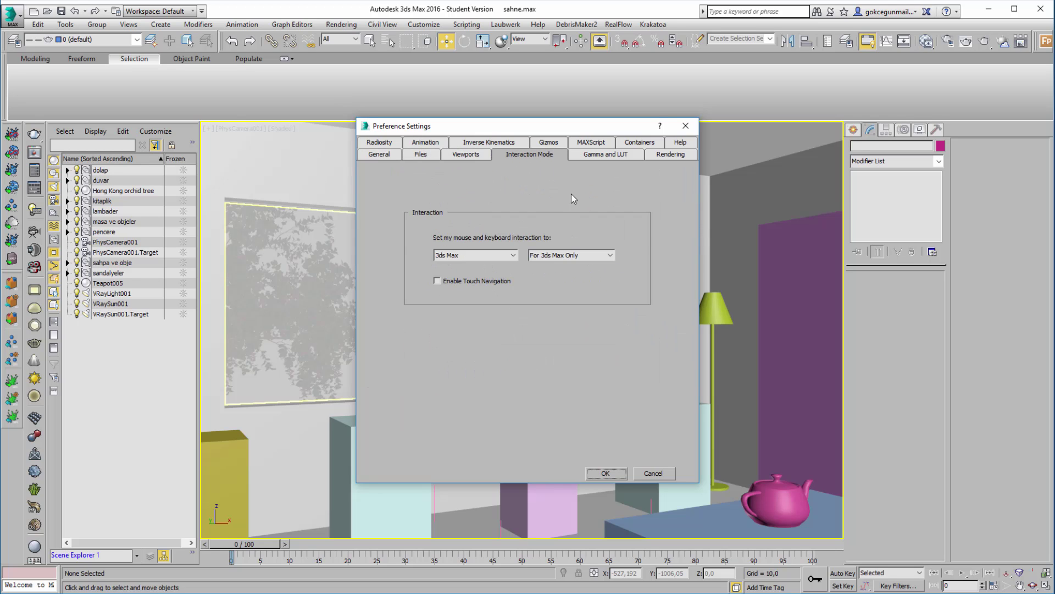
{"action": "left_click", "coordinate": [670, 155]}
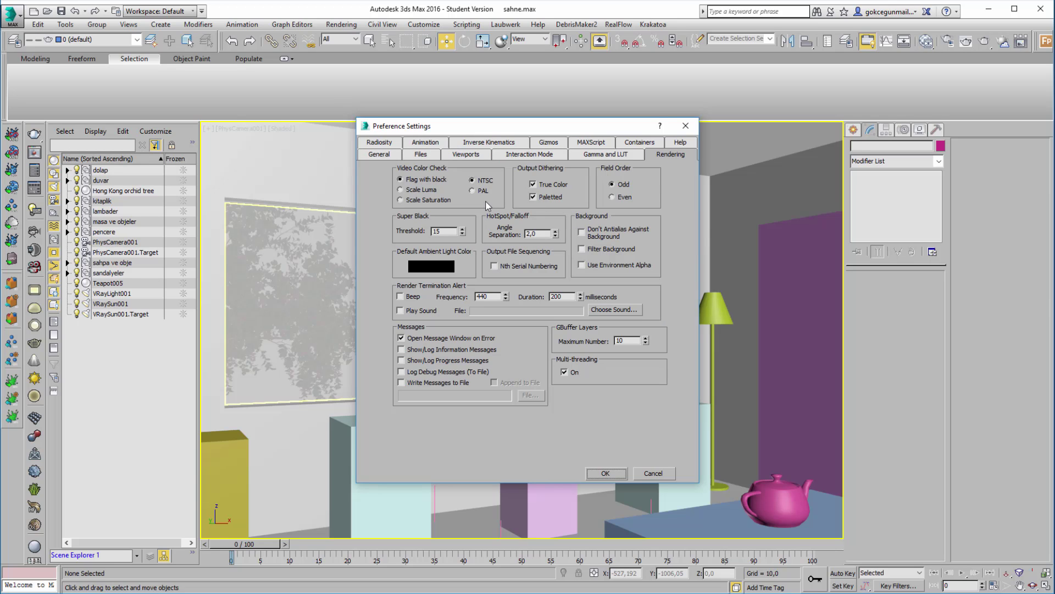
{"action": "left_click", "coordinate": [377, 155]}
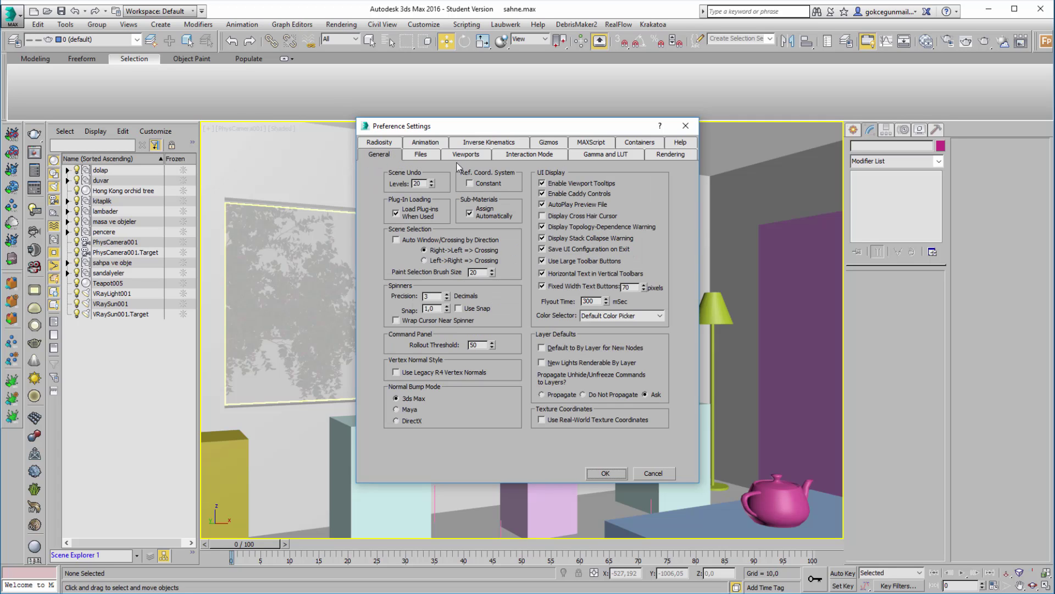
{"action": "left_click", "coordinate": [475, 156]}
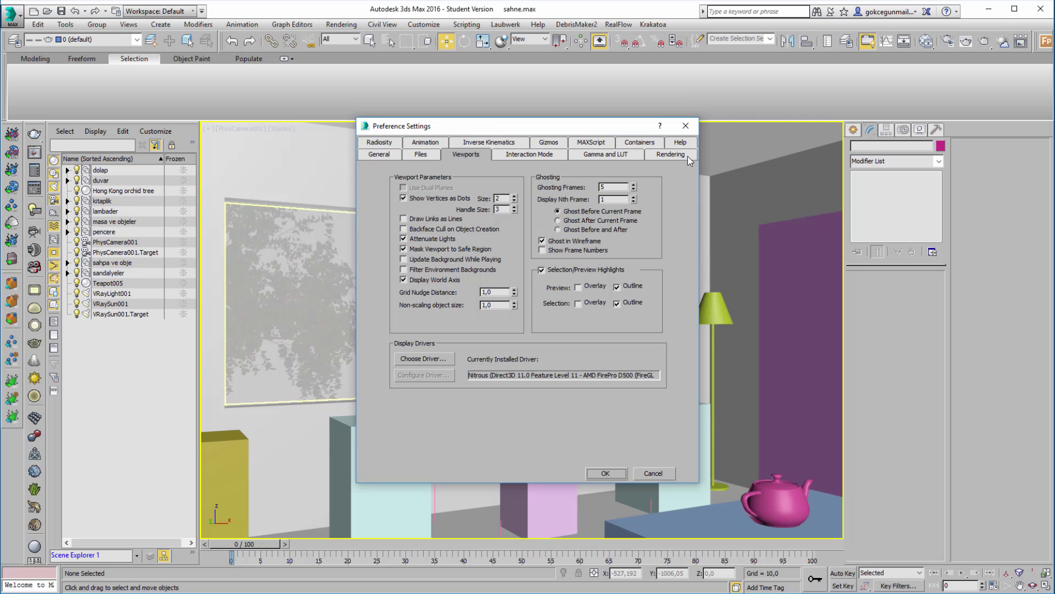
{"action": "left_click", "coordinate": [384, 156]}
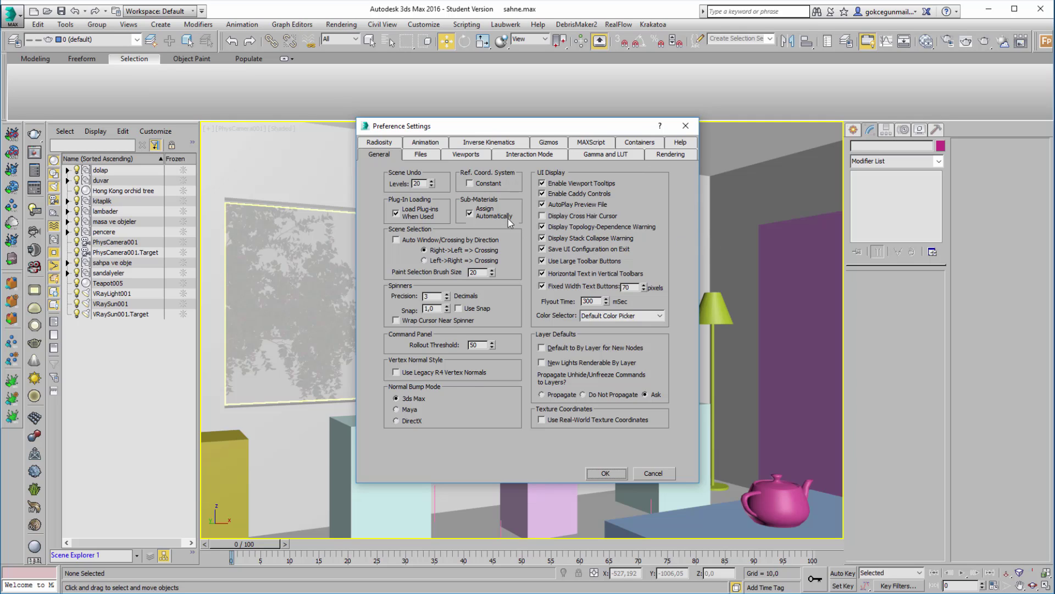
{"action": "left_click", "coordinate": [433, 185]}
Change Scene Undo Levels in the General preferences from 20 to 200
{"action": "left_click", "coordinate": [413, 186]}
{"action": "double_click", "coordinate": [422, 184]}
{"action": "type", "text": "0"}
{"action": "double_click", "coordinate": [420, 184]}
Show the Files preferences, check the backup interval and count, then preview Explorer windows
{"action": "left_click", "coordinate": [414, 157]}
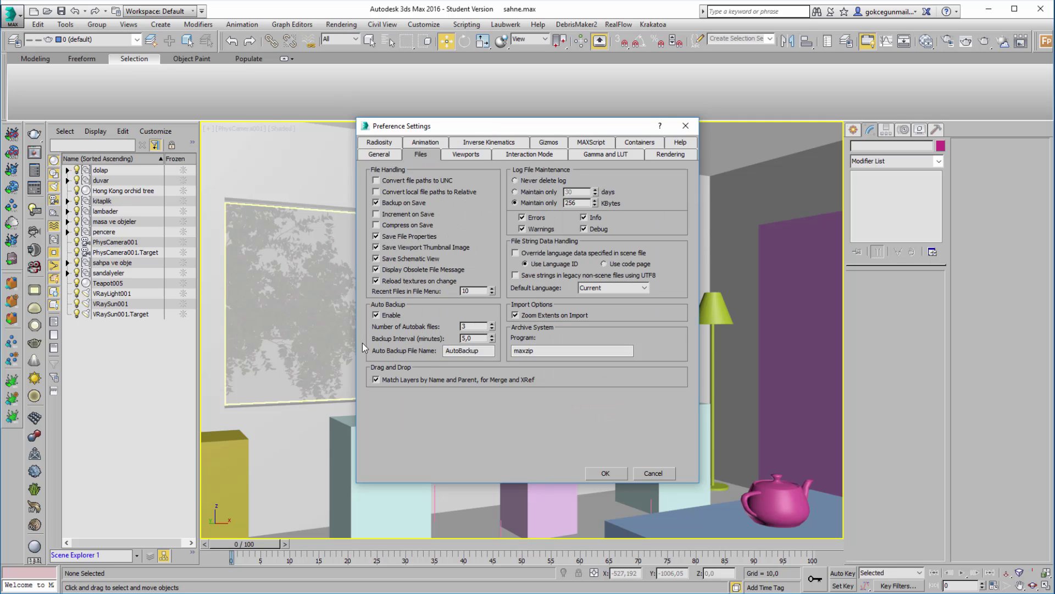
{"action": "double_click", "coordinate": [471, 339]}
{"action": "double_click", "coordinate": [472, 326]}
{"action": "left_click", "coordinate": [129, 591]}
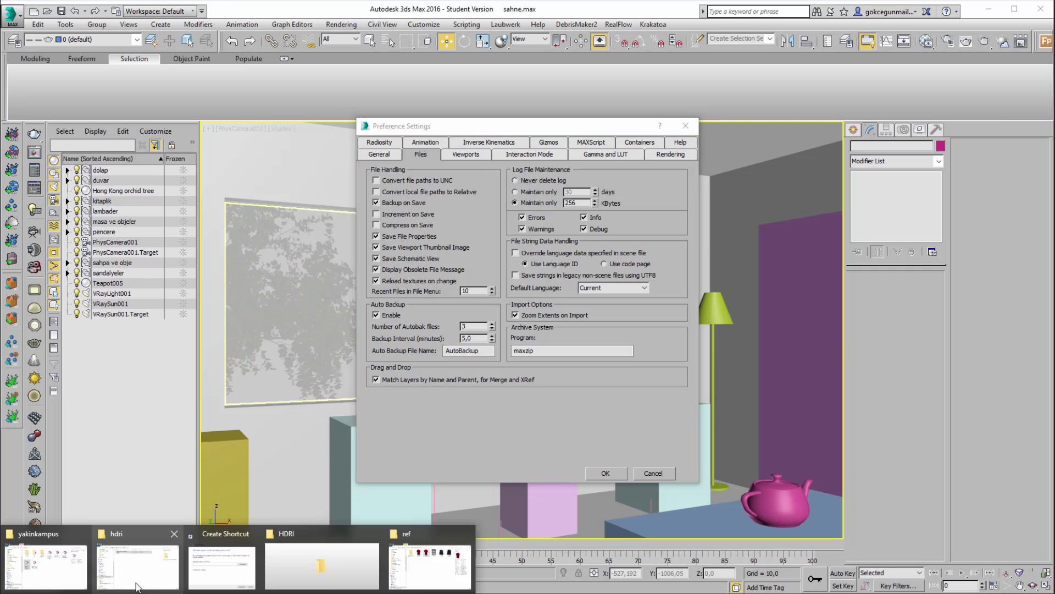
Bring up the Explorer window and navigate to Documents > 3dsMax > autoback
{"action": "left_click", "coordinate": [105, 576]}
{"action": "mouse_move", "coordinate": [866, 62]}
{"action": "left_mouse_down"}
{"action": "mouse_move", "coordinate": [437, 120]}
{"action": "mouse_move", "coordinate": [467, 131]}
{"action": "left_mouse_up"}
{"action": "scroll", "coordinate": [424, 252], "scroll_direction": "up", "scroll_amount": 3}
{"action": "scroll", "coordinate": [424, 252], "scroll_direction": "up", "scroll_amount": 3}
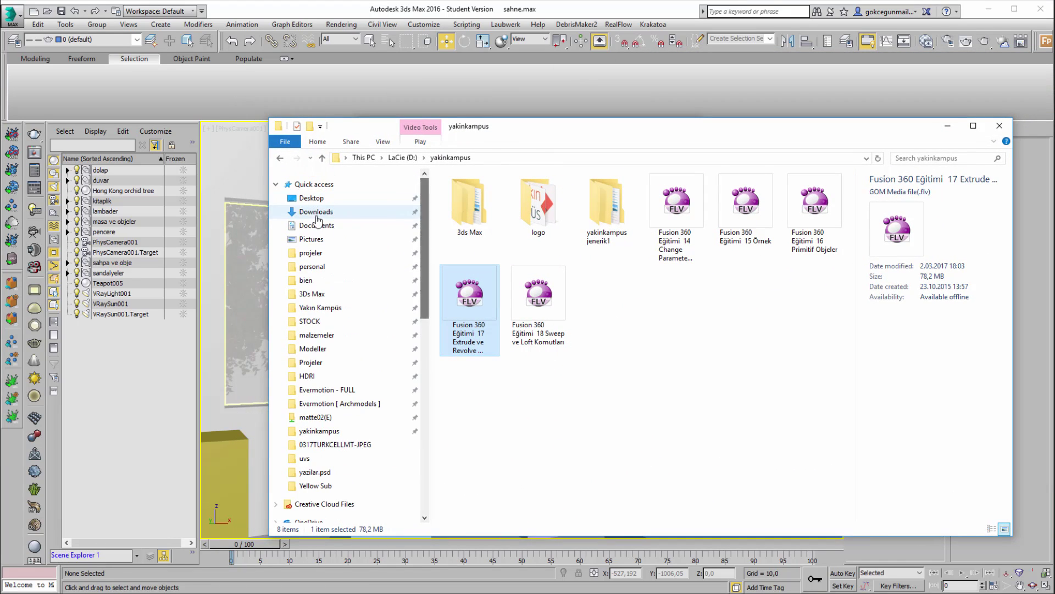
{"action": "left_click", "coordinate": [311, 199]}
{"action": "left_click", "coordinate": [330, 253]}
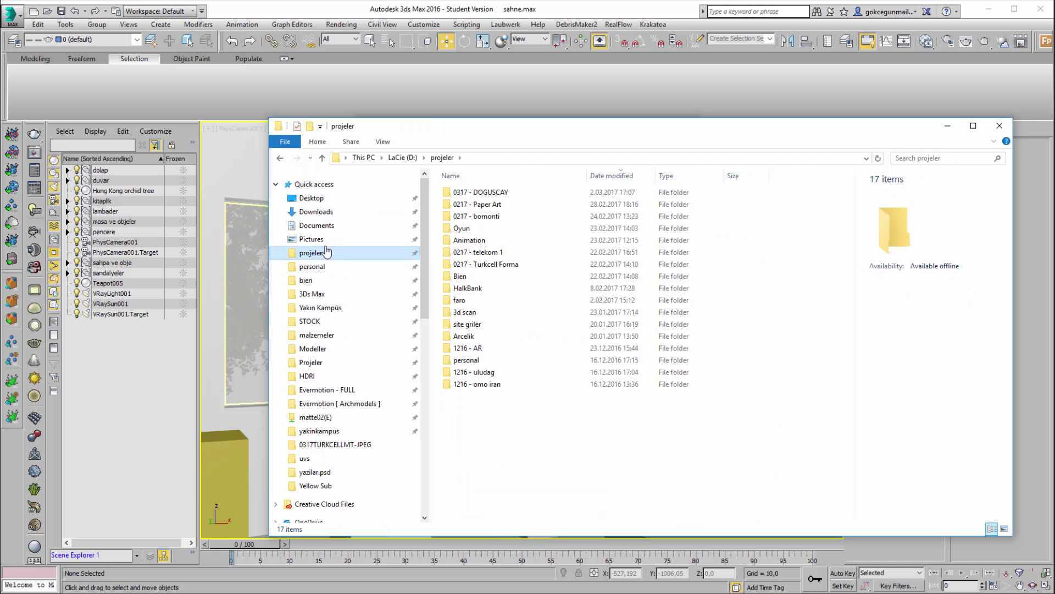
{"action": "left_click", "coordinate": [324, 225]}
{"action": "left_click_drag", "start_coordinate": [478, 130], "coordinate": [642, 133]}
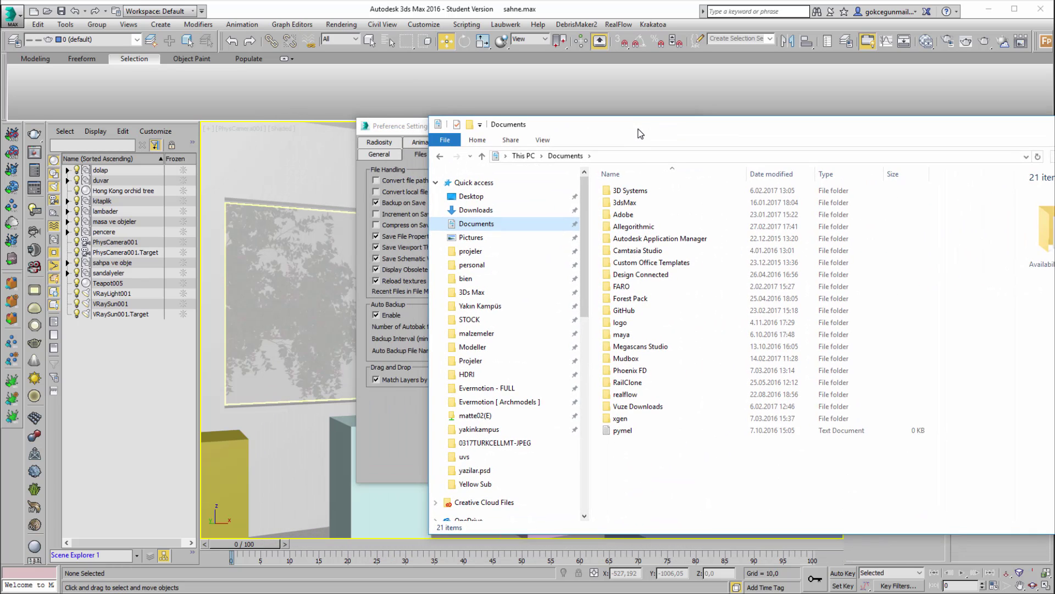
{"action": "double_click", "coordinate": [676, 207]}
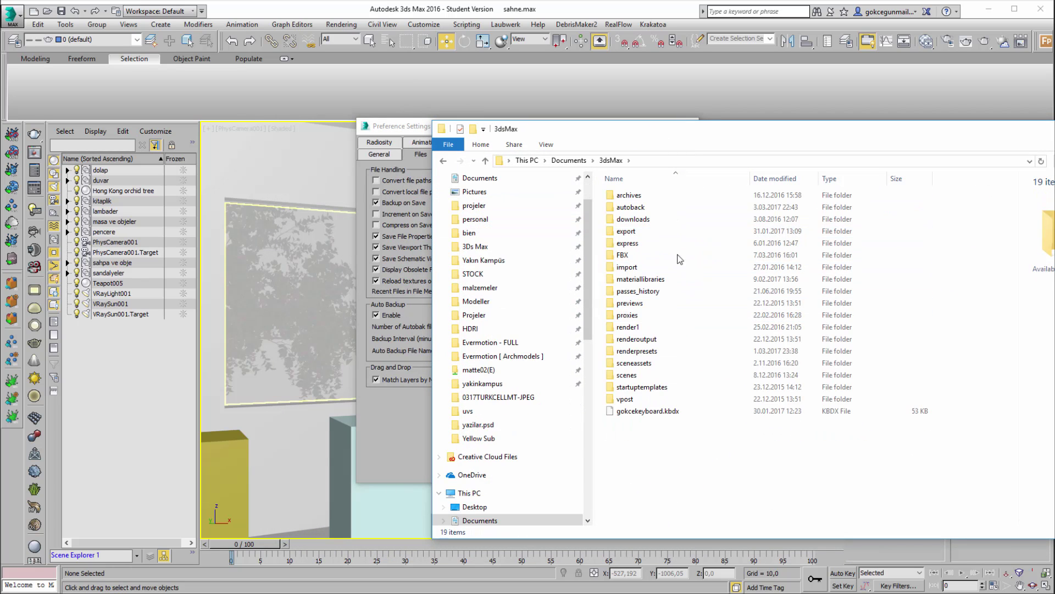
{"action": "double_click", "coordinate": [673, 208]}
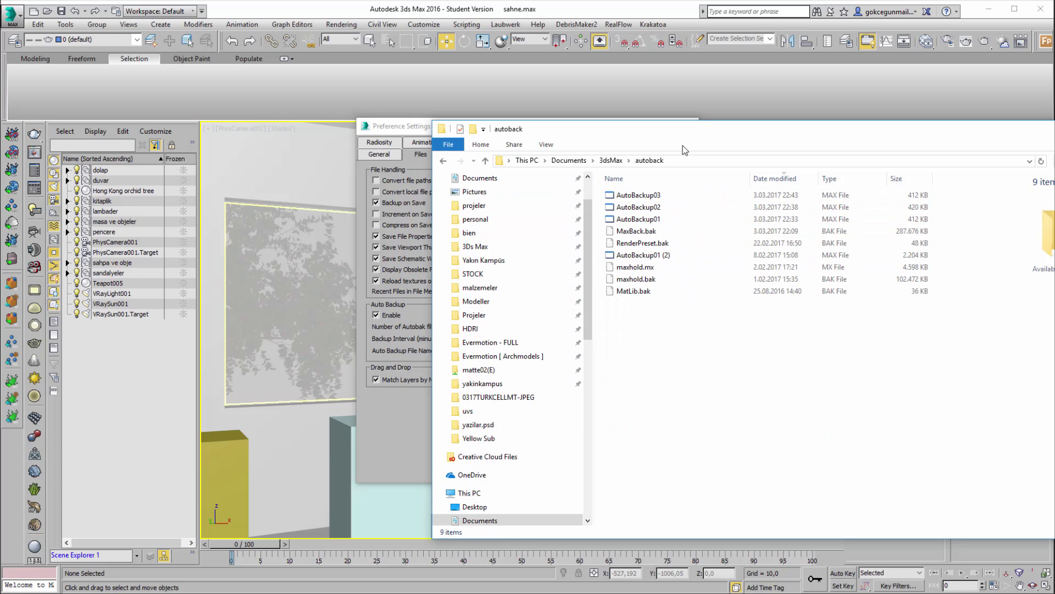
{"action": "left_click_drag", "start_coordinate": [704, 134], "coordinate": [757, 128]}
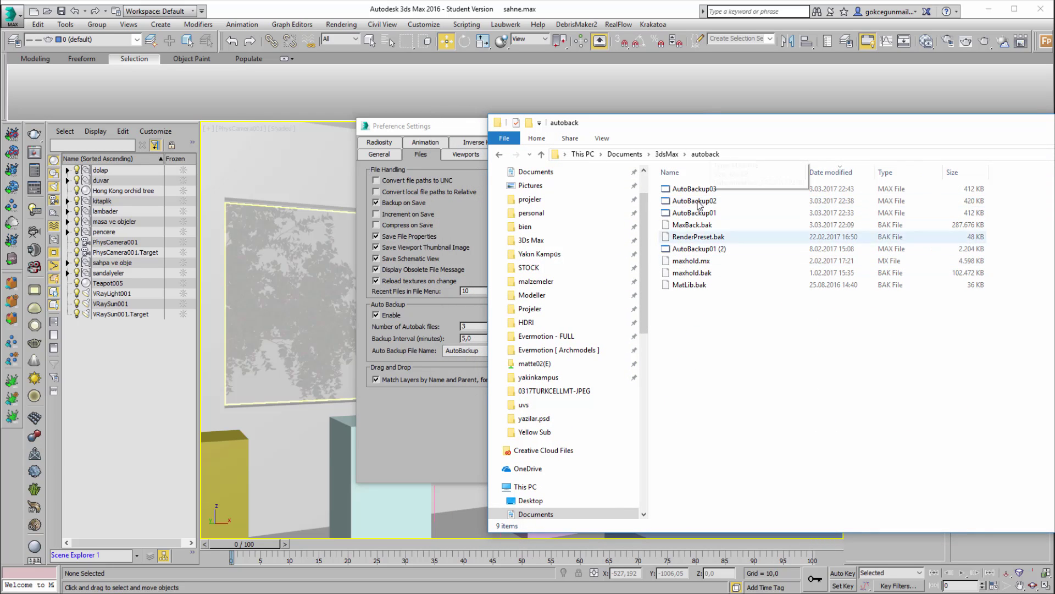
Delete the six leftover .bak and .mx files, leaving AutoBackup01–03
{"action": "mouse_move", "coordinate": [718, 332]}
{"action": "left_mouse_down"}
{"action": "mouse_move", "coordinate": [674, 255]}
{"action": "mouse_move", "coordinate": [675, 222]}
{"action": "left_mouse_up"}
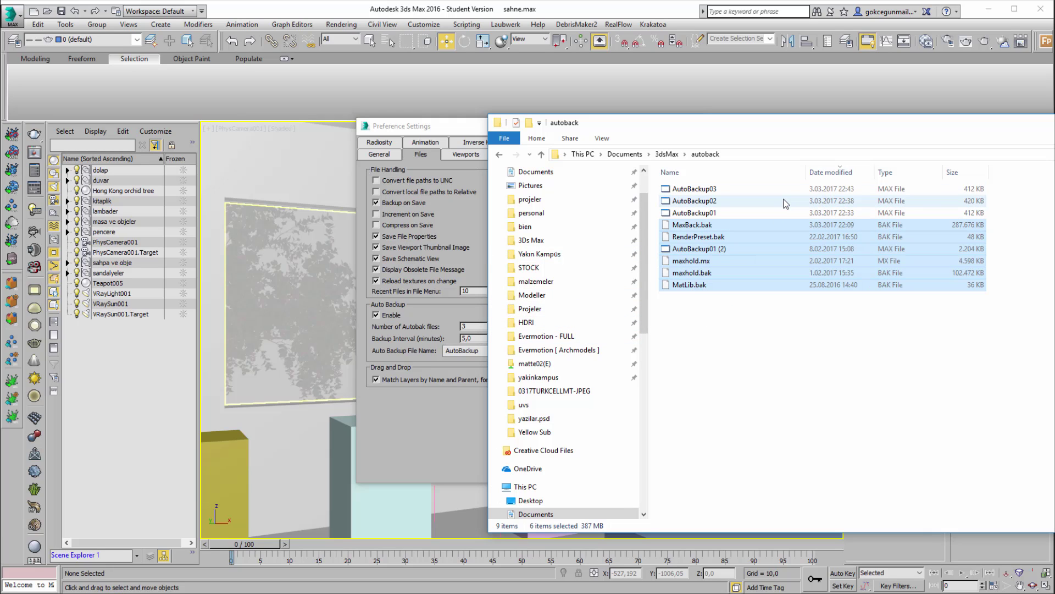
{"action": "key", "text": "Delete"}
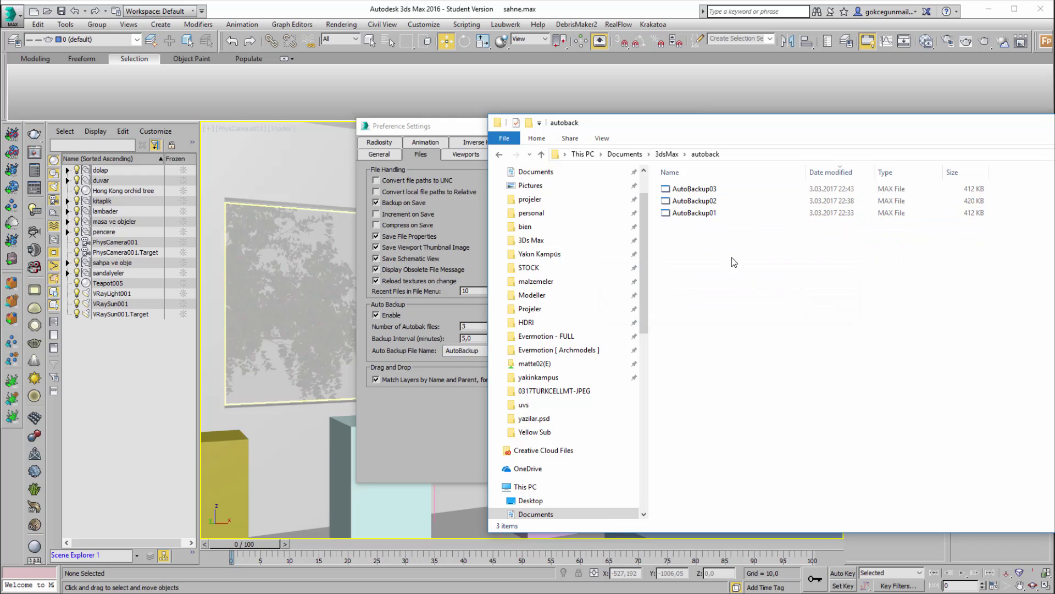
{"action": "left_click", "coordinate": [721, 213]}
{"action": "left_click", "coordinate": [726, 200]}
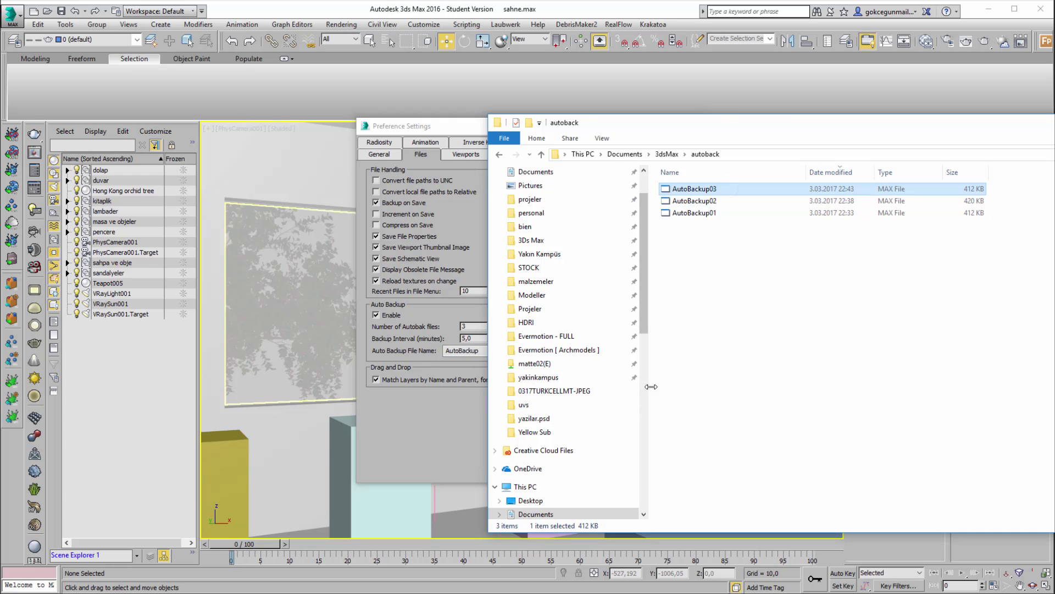
{"action": "left_click", "coordinate": [723, 318]}
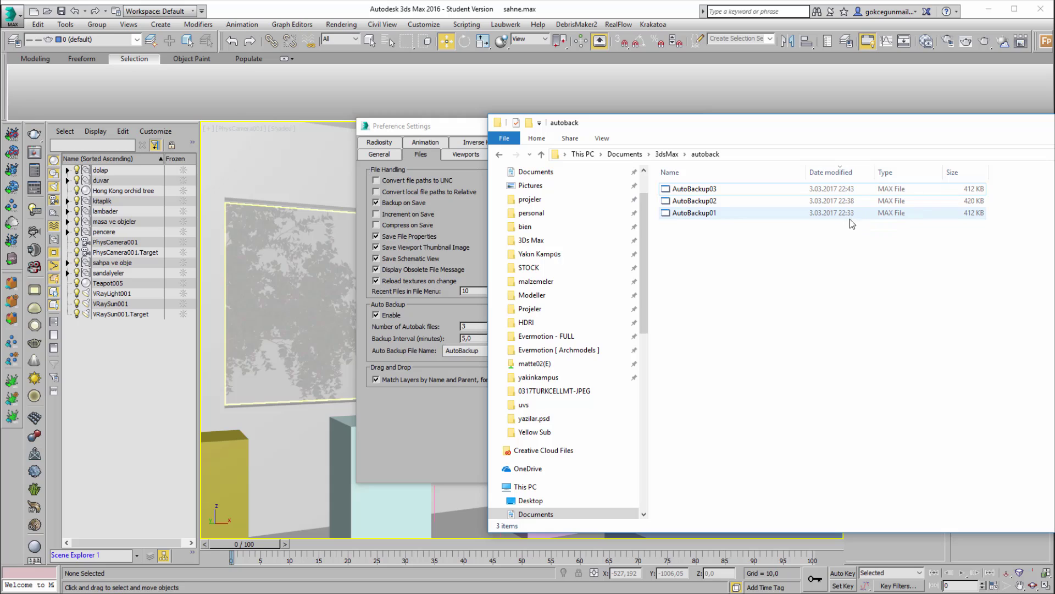
{"action": "left_click", "coordinate": [424, 360]}
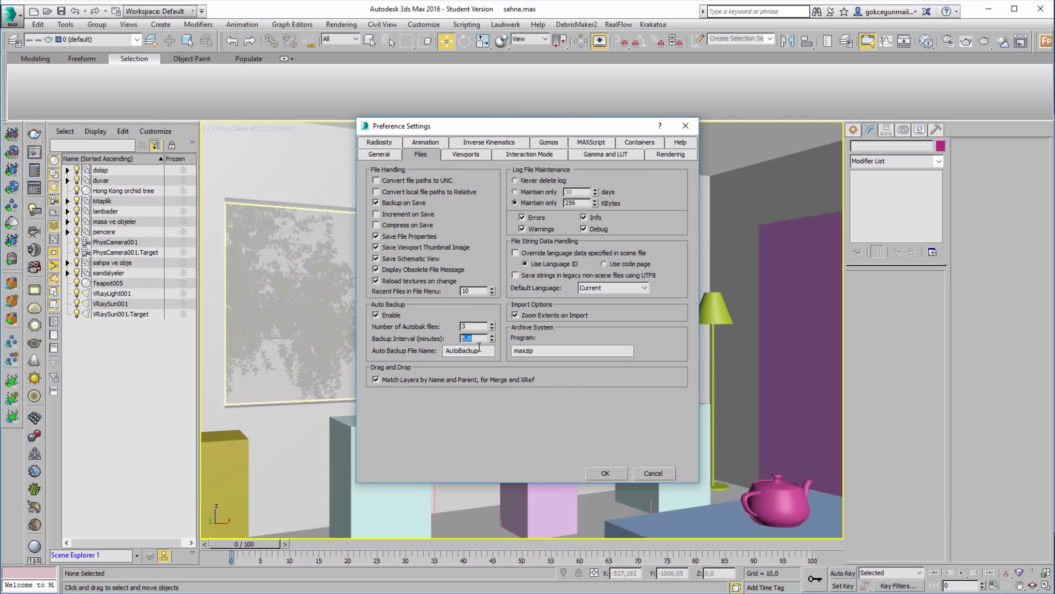
Restore the autoback folder window and place it right of the Preference Settings dialog
{"action": "left_click", "coordinate": [343, 591]}
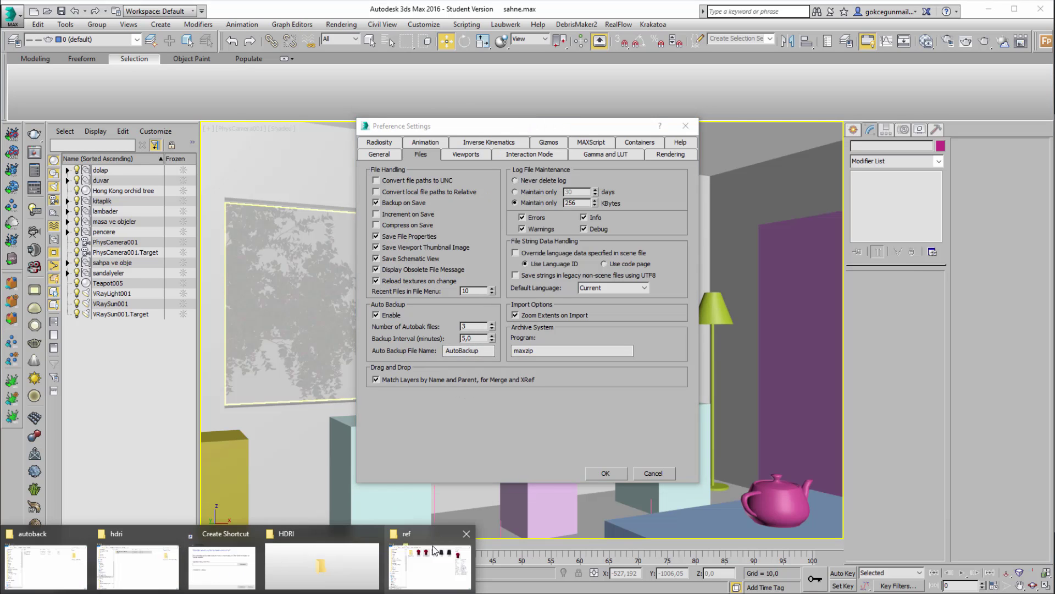
{"action": "mouse_move", "coordinate": [45, 565]}
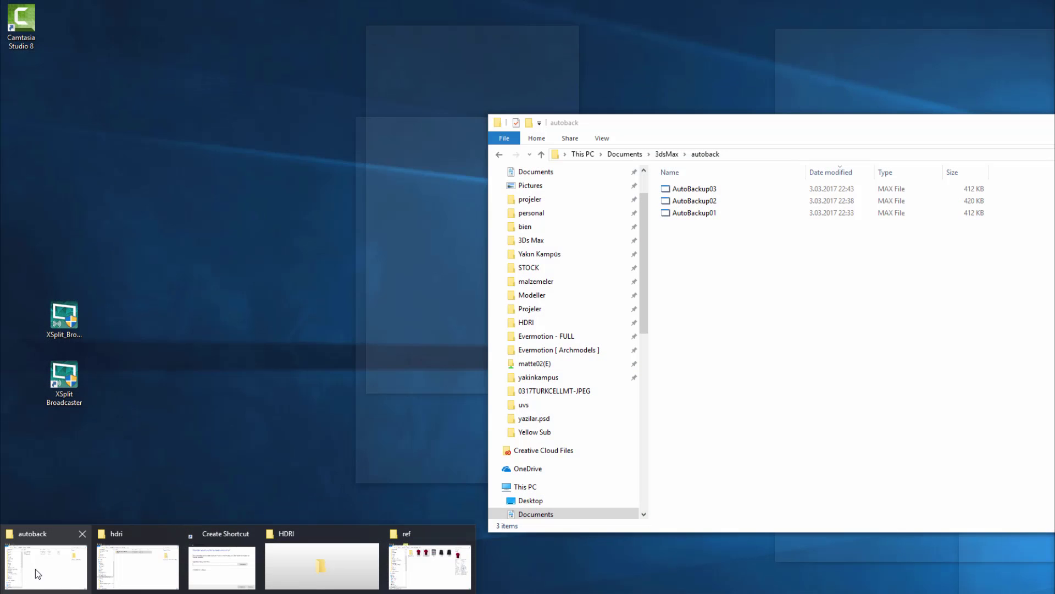
{"action": "left_click", "coordinate": [37, 573]}
{"action": "left_click_drag", "start_coordinate": [707, 122], "coordinate": [855, 104]}
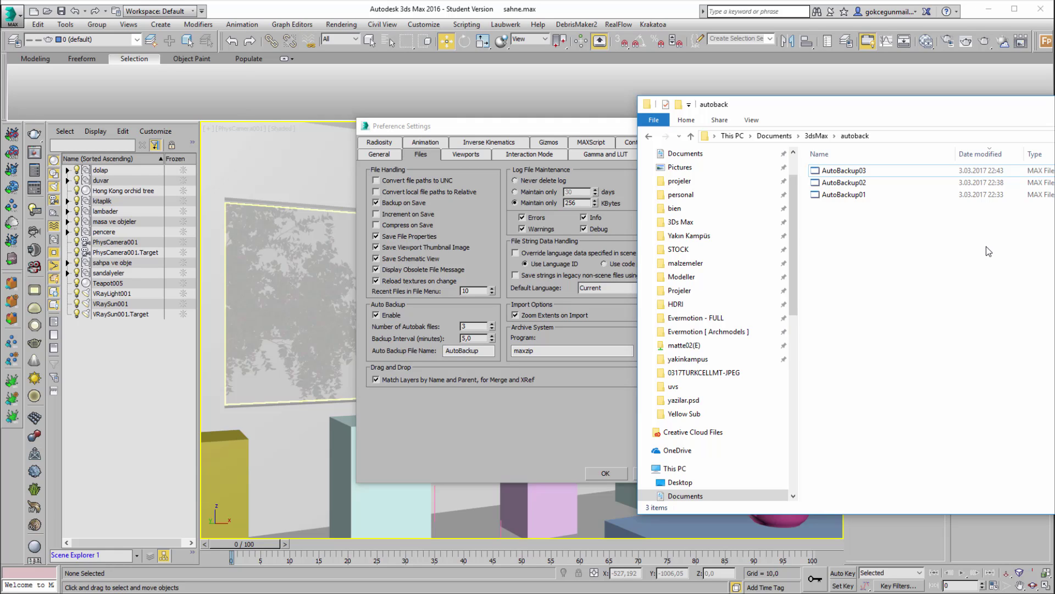
Inspect the times and sizes of AutoBackup01, 02 and 03, then return to the backup count field
{"action": "left_click", "coordinate": [857, 172]}
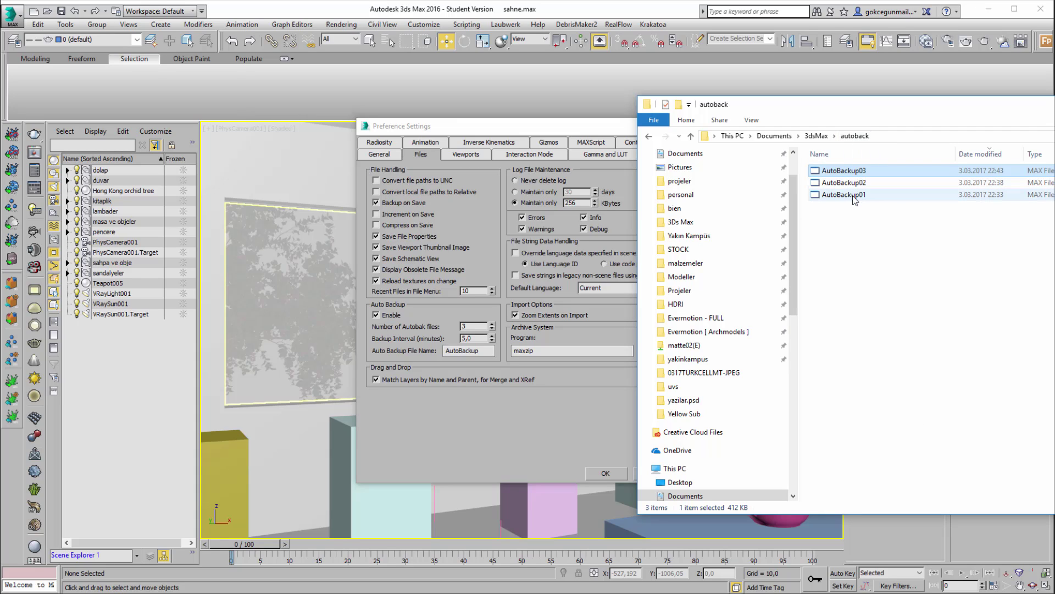
{"action": "mouse_move", "coordinate": [843, 194]}
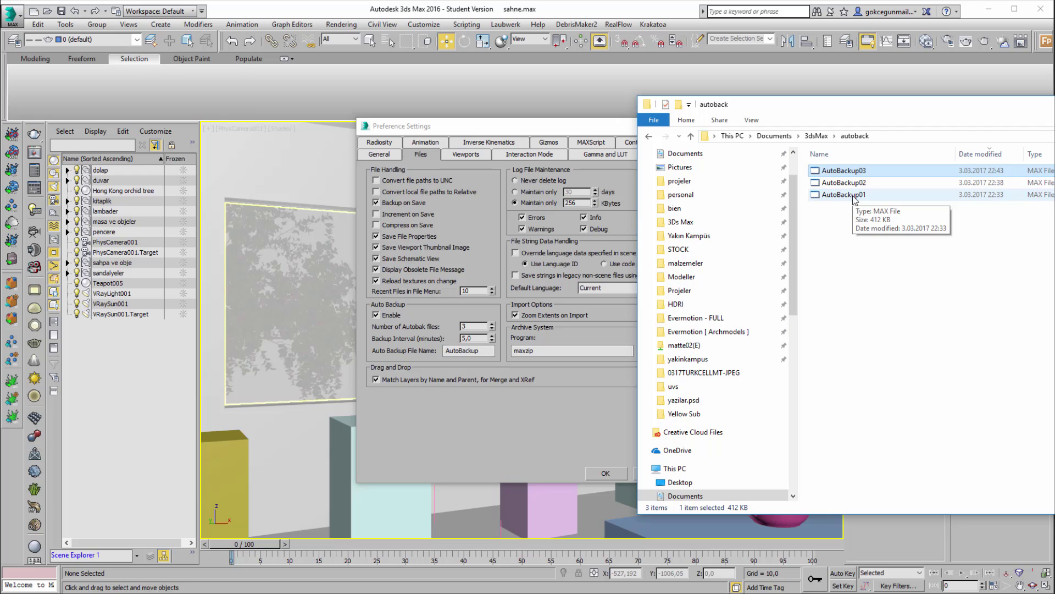
{"action": "left_click", "coordinate": [930, 334]}
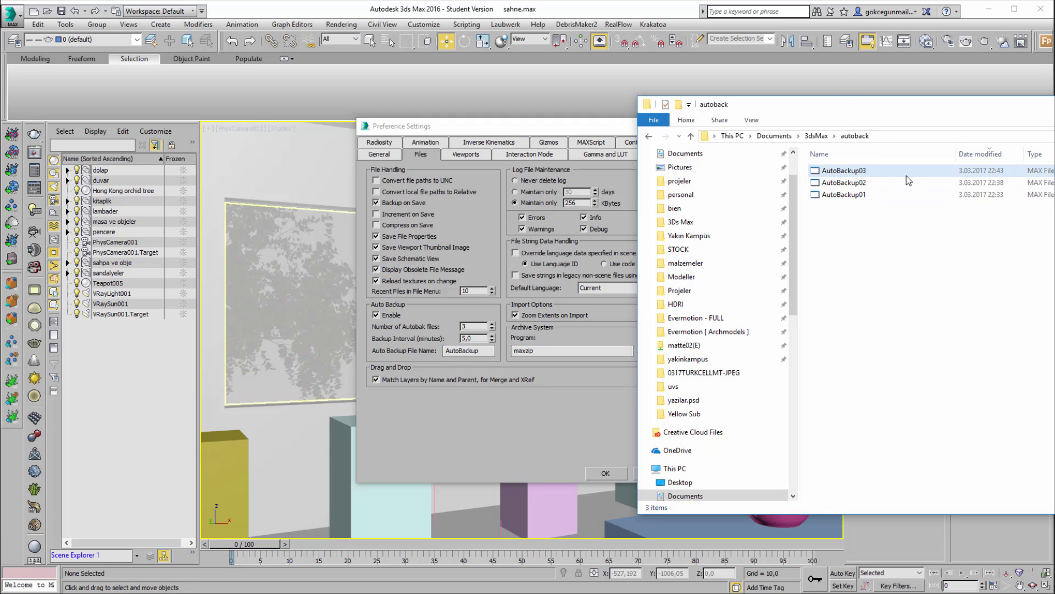
{"action": "left_click", "coordinate": [881, 194]}
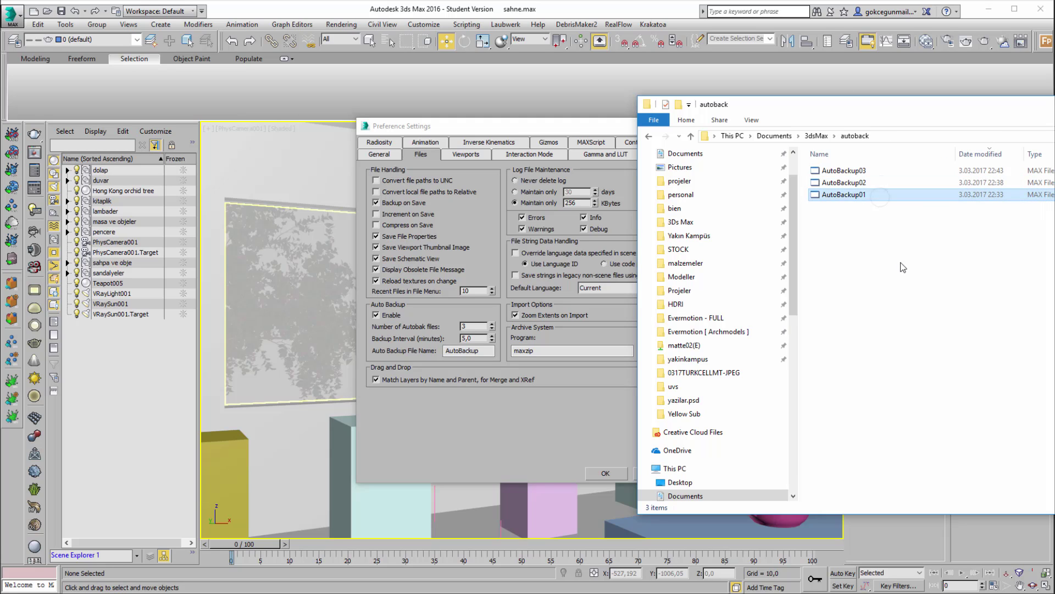
{"action": "left_click", "coordinate": [862, 207]}
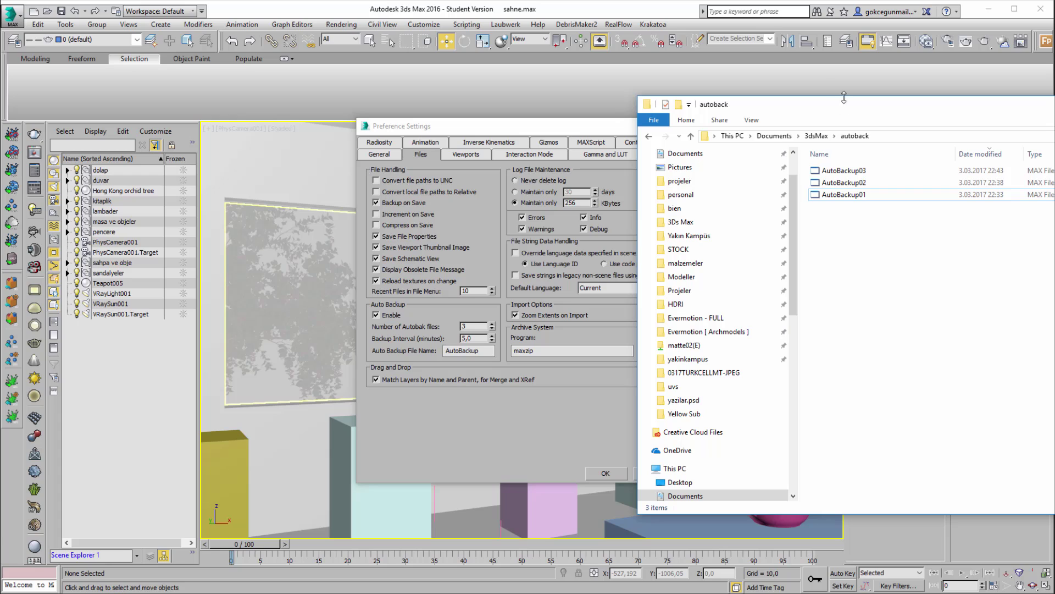
{"action": "double_click", "coordinate": [876, 195]}
{"action": "left_click", "coordinate": [869, 183]}
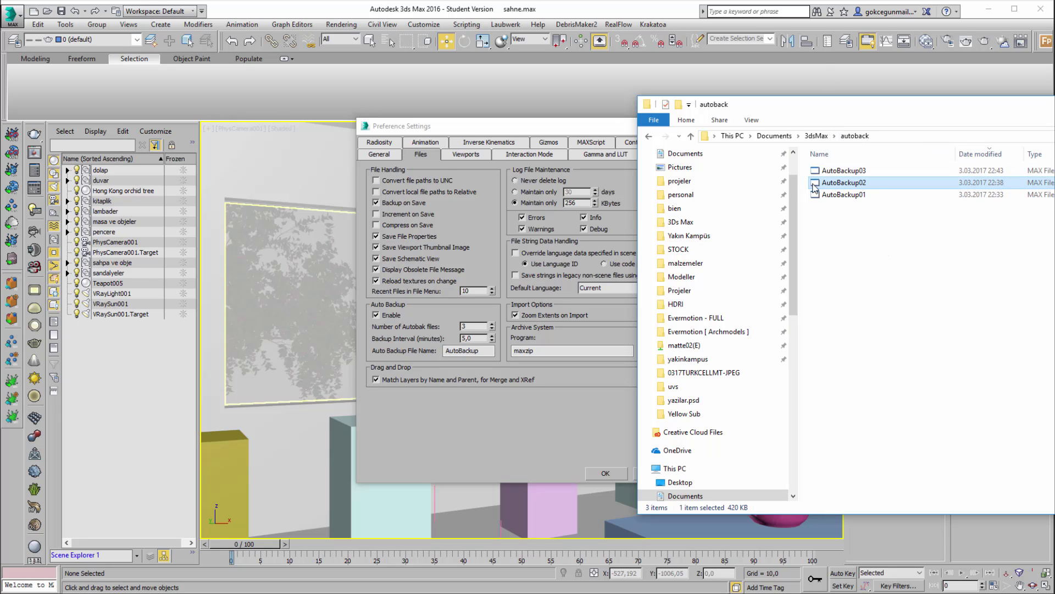
{"action": "mouse_move", "coordinate": [842, 182]}
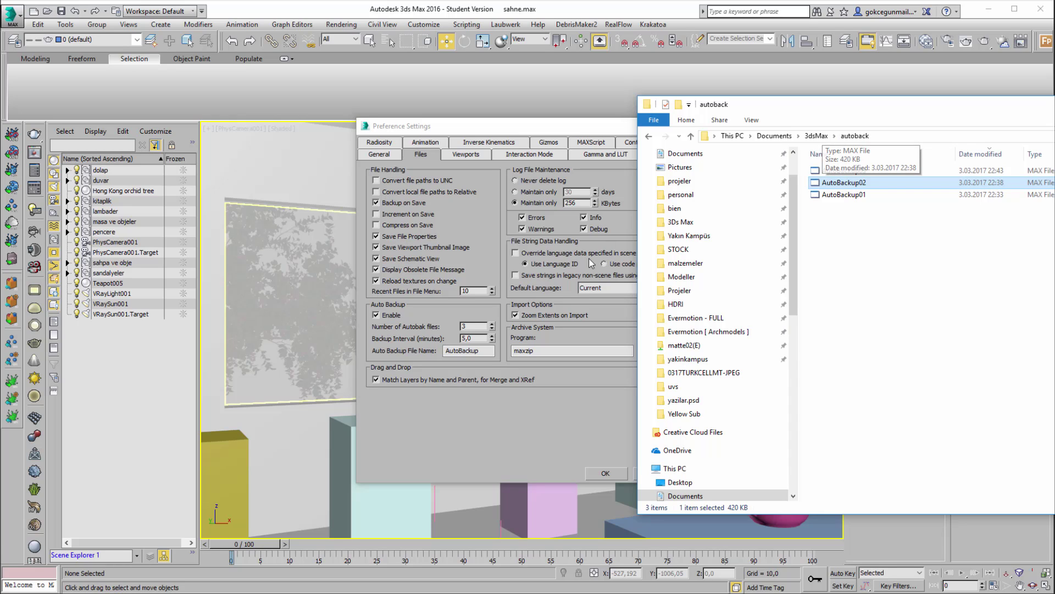
{"action": "left_click", "coordinate": [475, 326]}
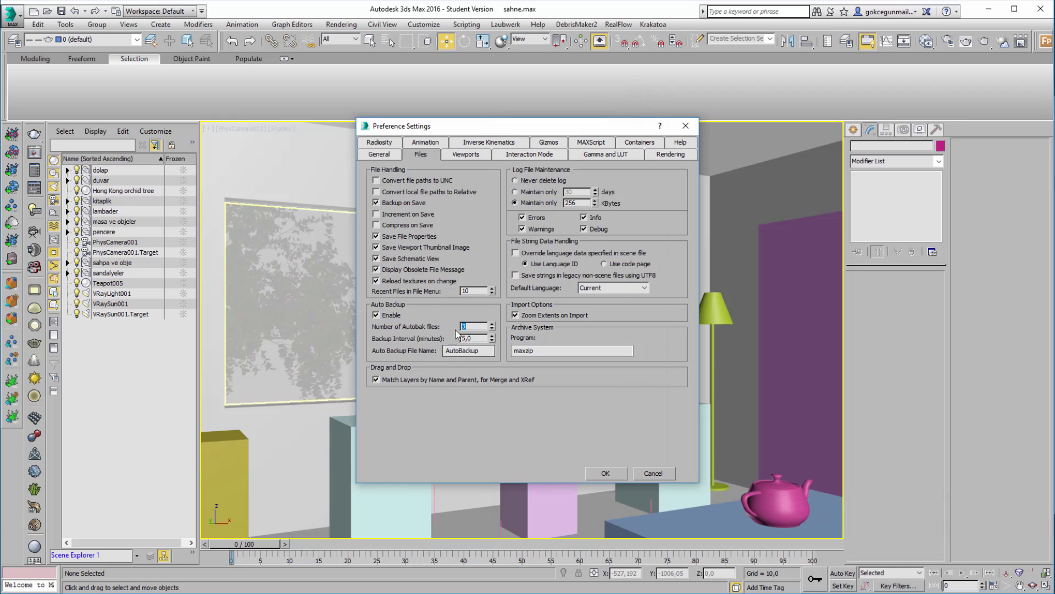
Switch back to the autoback Explorer window with Alt+Tab
{"action": "key", "text": "alt+Tab"}
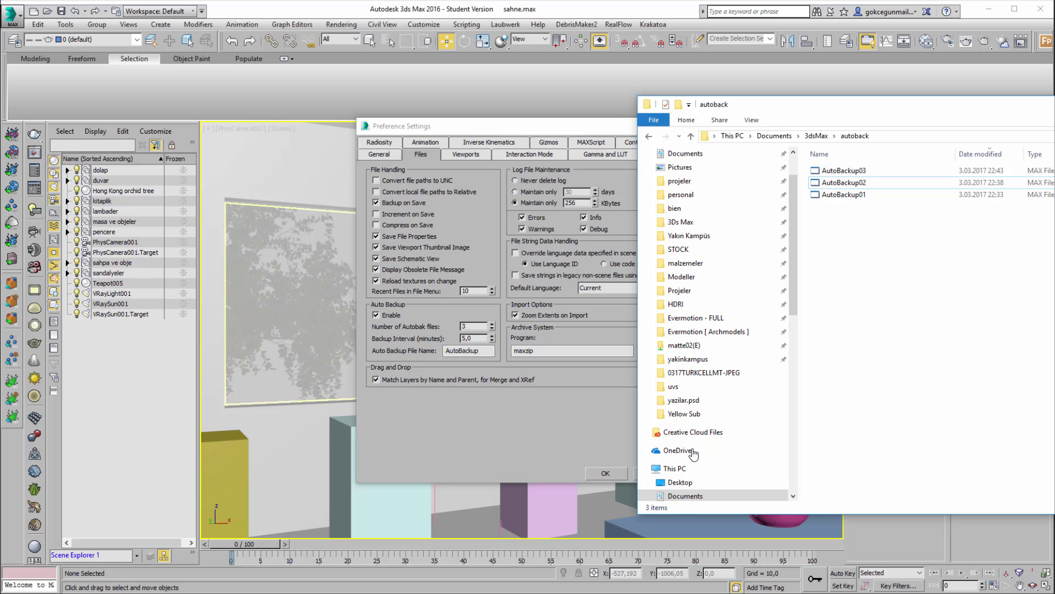
Show This PC in Explorer and select the BOOTCAMP (C:) drive
{"action": "left_click", "coordinate": [674, 468]}
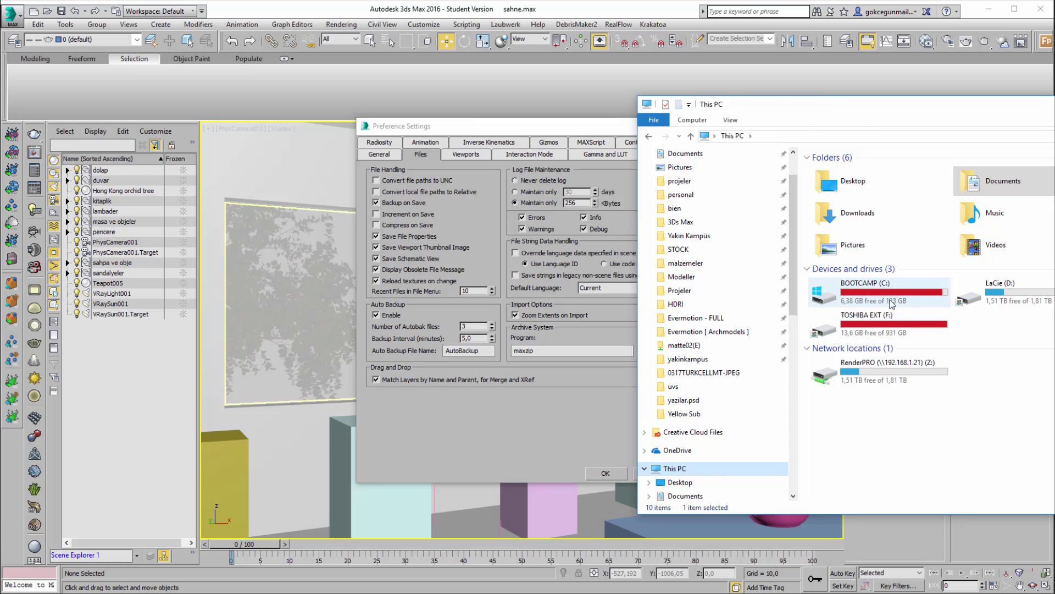
{"action": "left_click", "coordinate": [891, 303]}
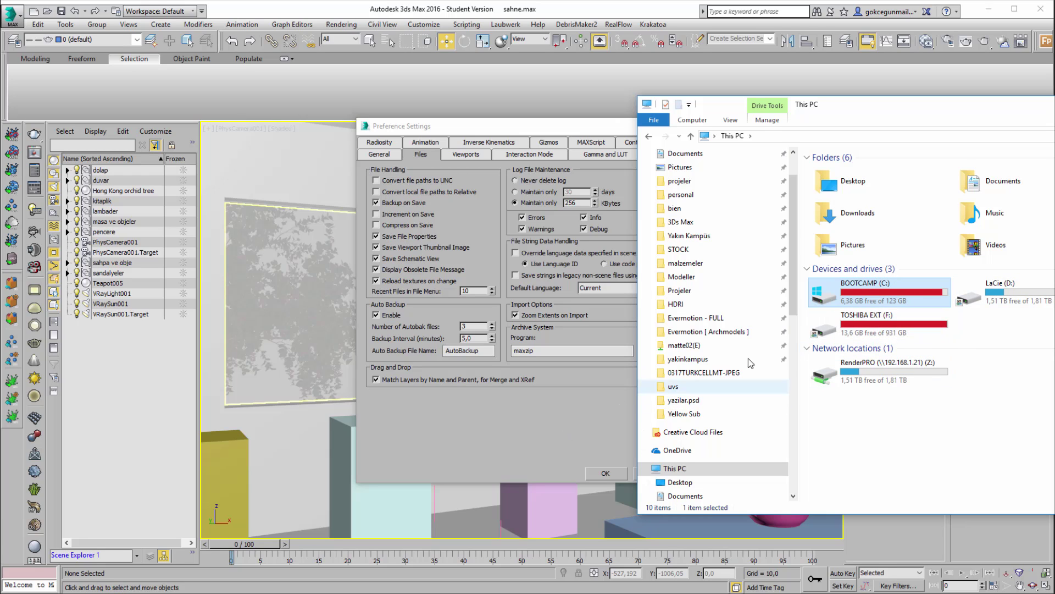
Minimize Explorer and select the 5-minute Backup Interval value in the Files preferences
{"action": "left_click", "coordinate": [552, 427]}
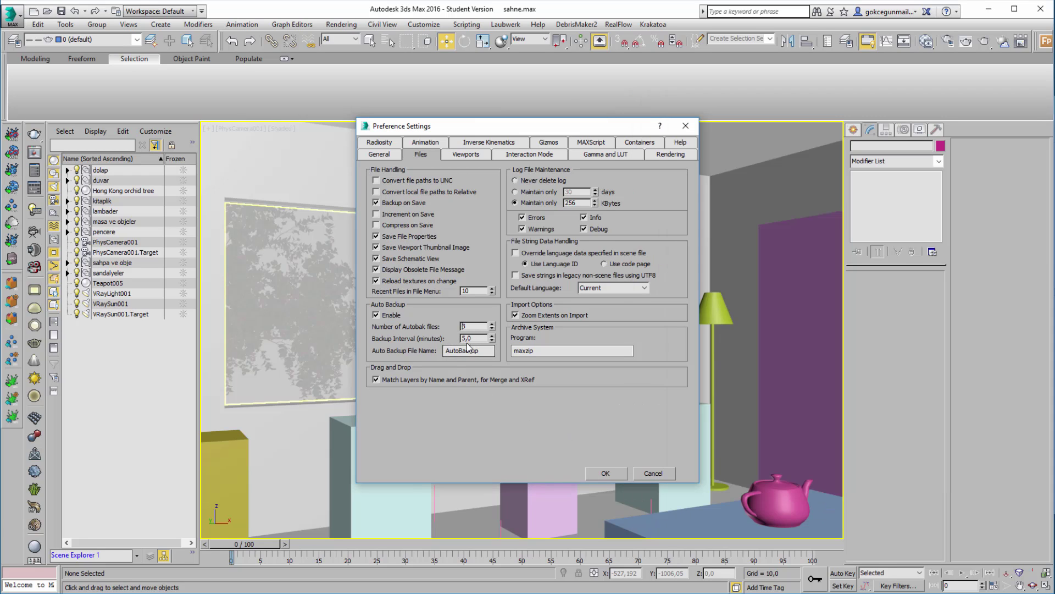
{"action": "double_click", "coordinate": [476, 338]}
Tick the Compress on Save checkbox in the Files preferences
{"action": "left_click", "coordinate": [405, 225]}
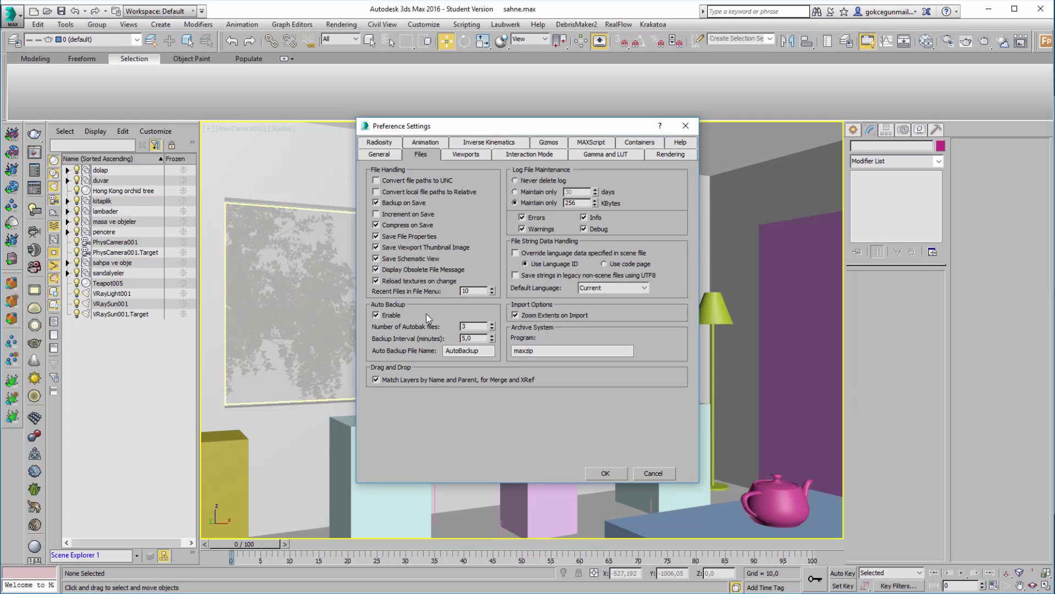